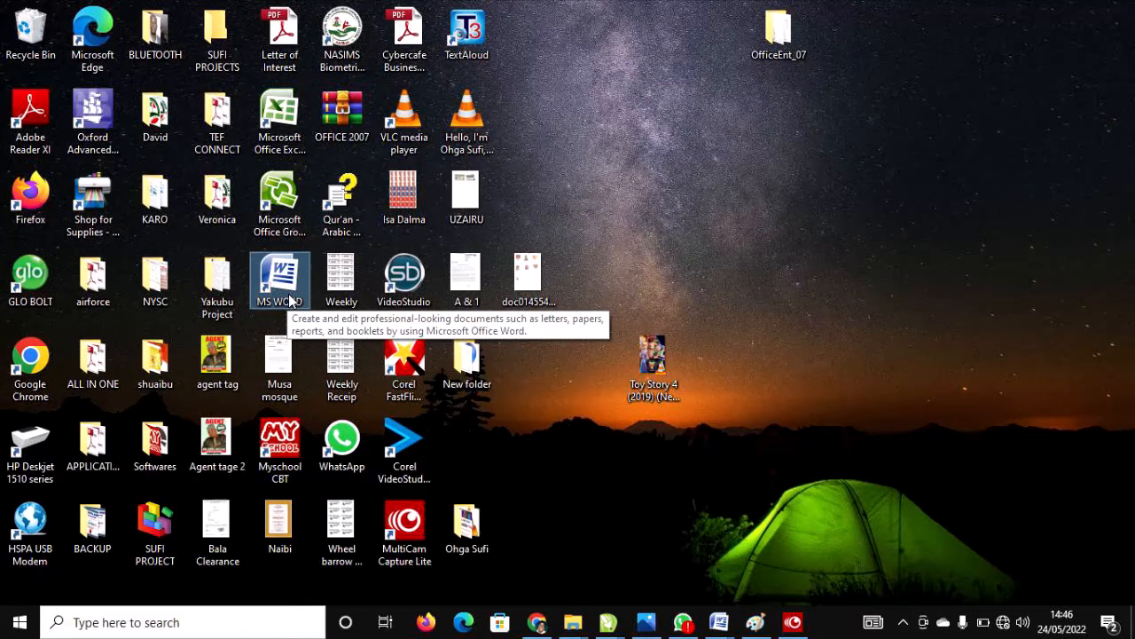
# Step: Open Microsoft Word with a new blank document and look over its empty page
pyautogui.doubleClick(280, 282)
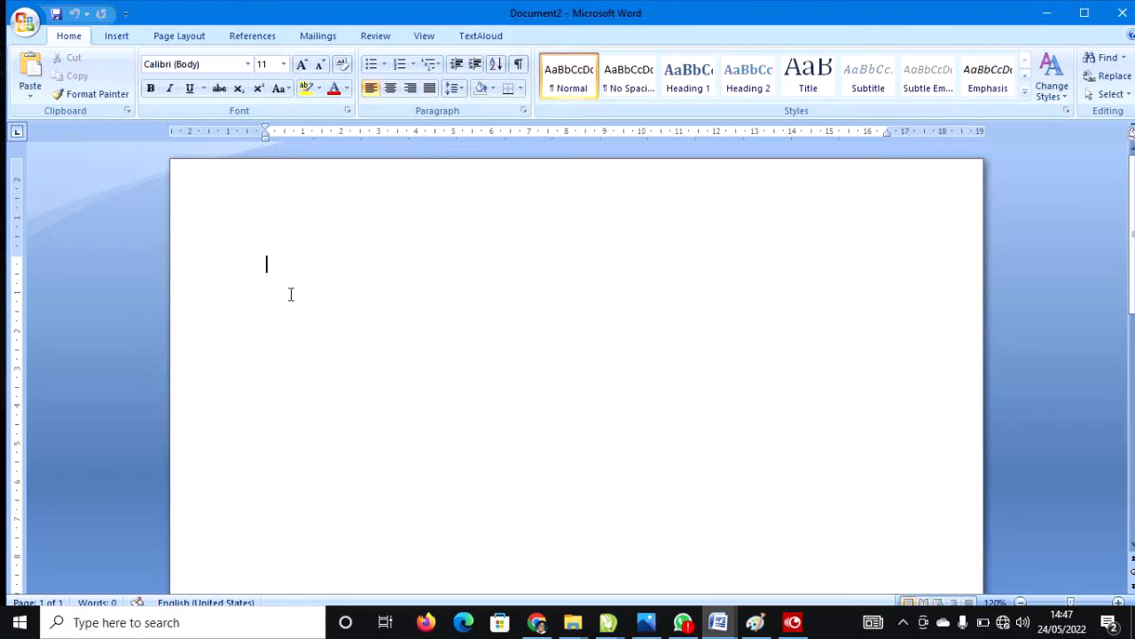
pyautogui.scroll(-3, 291, 294)
pyautogui.scroll(-10, 581, 488)
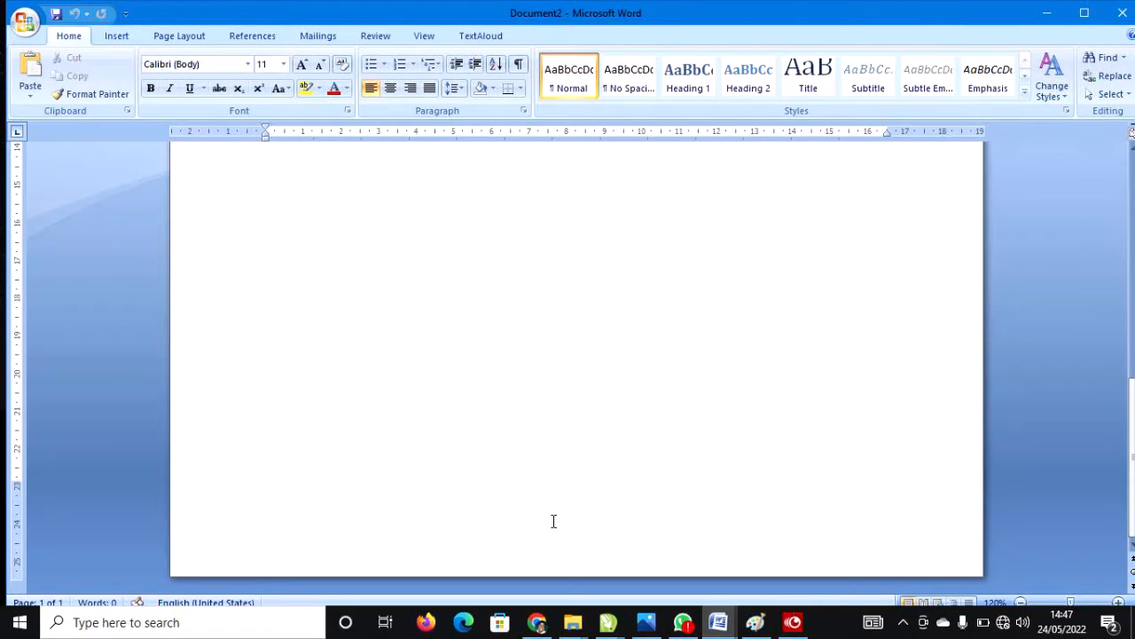
# Step: Insert a page number at the top of the page in the Plain Number 1 style and return to the body
pyautogui.click(124, 39)
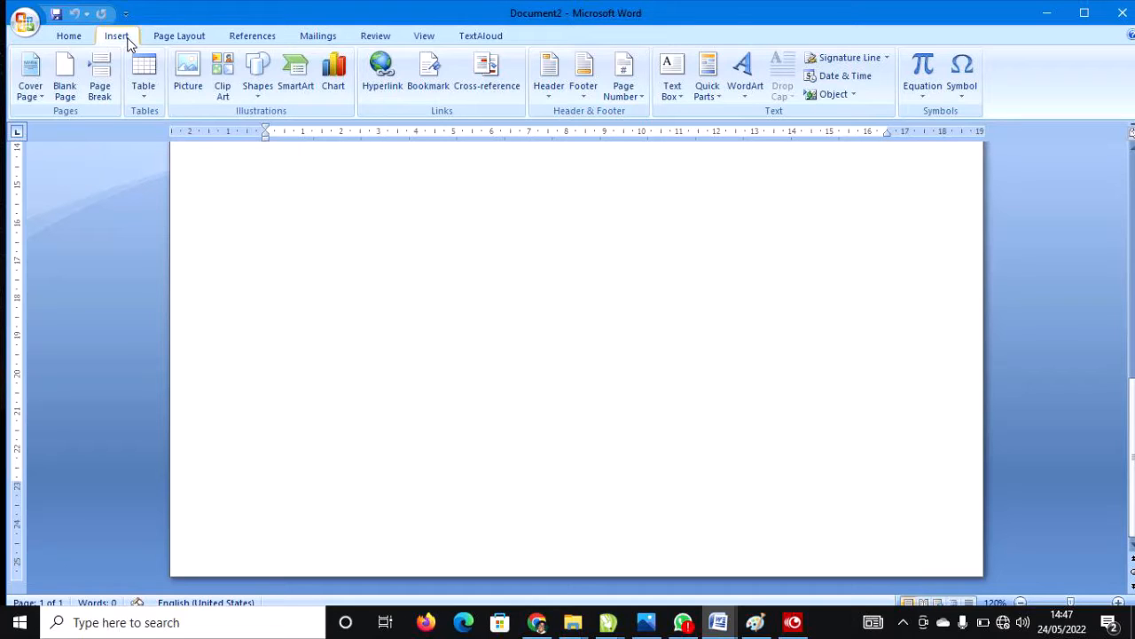
pyautogui.click(634, 104)
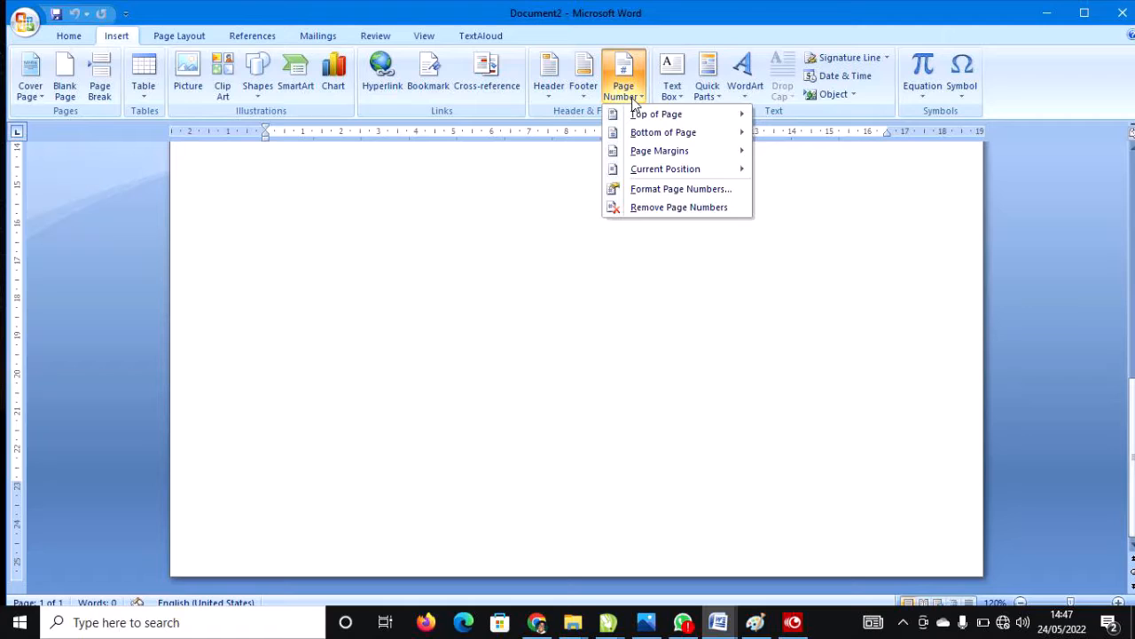
pyautogui.moveTo(642, 115)
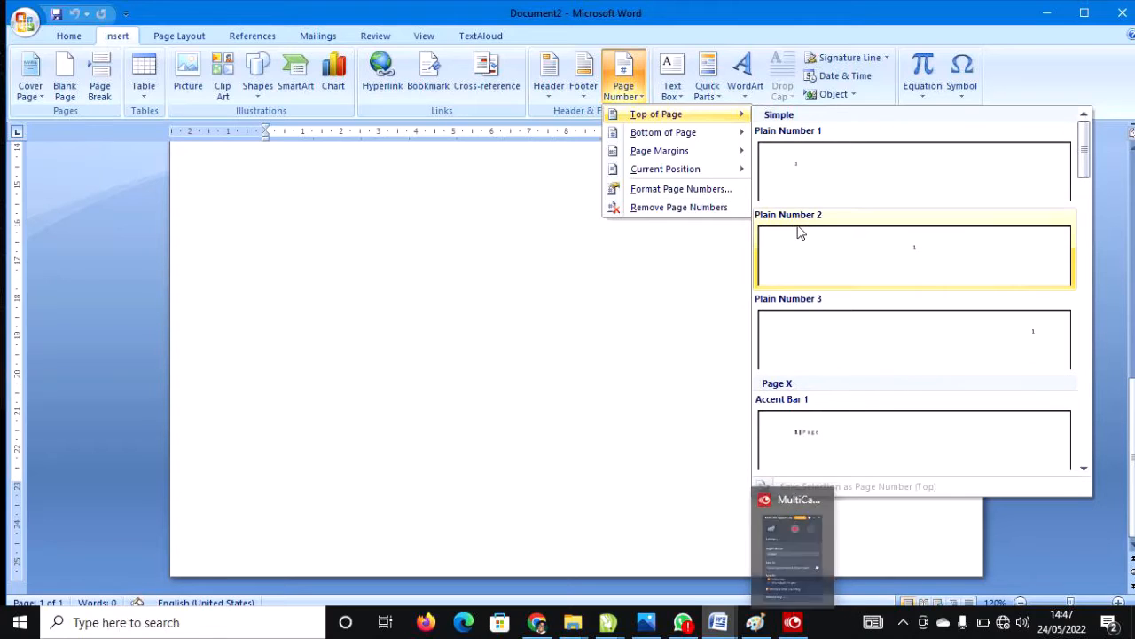
pyautogui.click(810, 182)
pyautogui.doubleClick(454, 381)
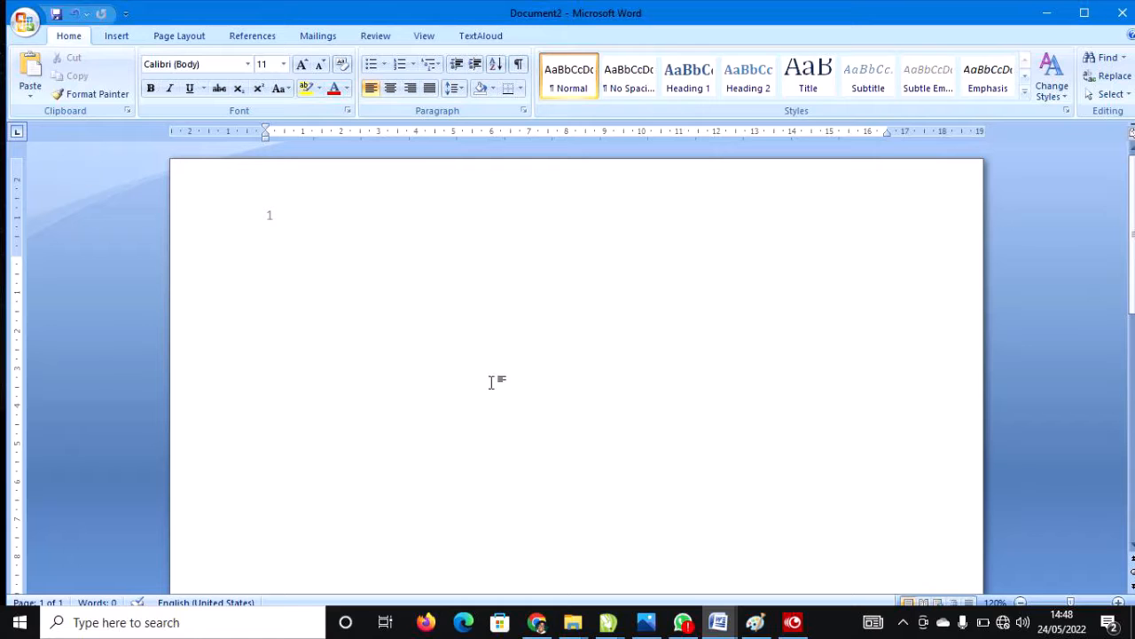
pyautogui.click(792, 622)
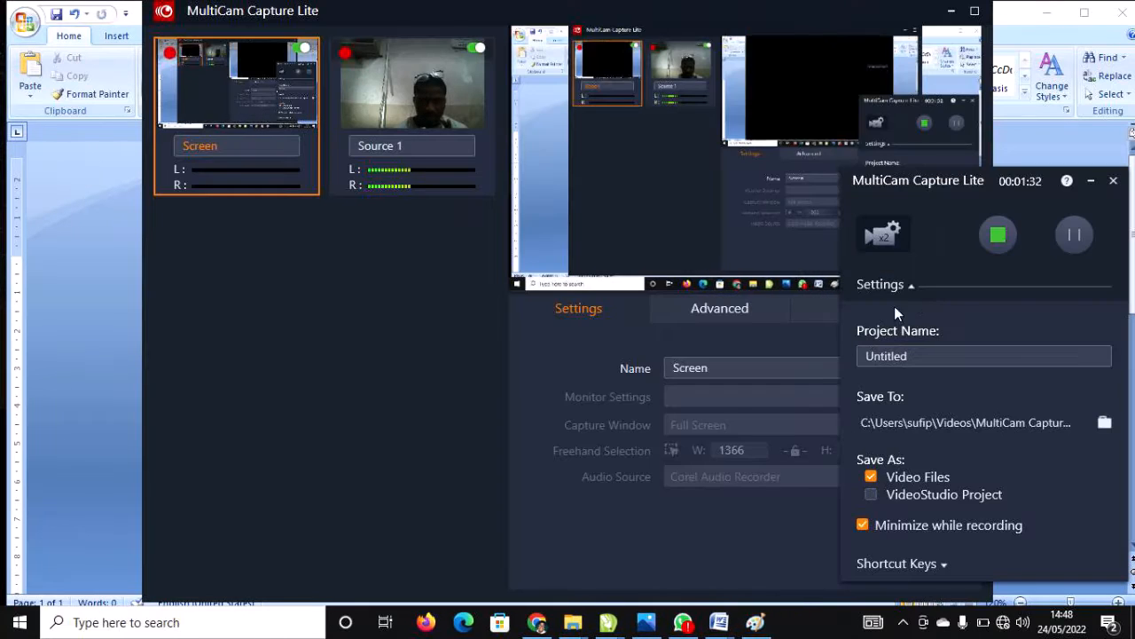
pyautogui.click(1074, 234)
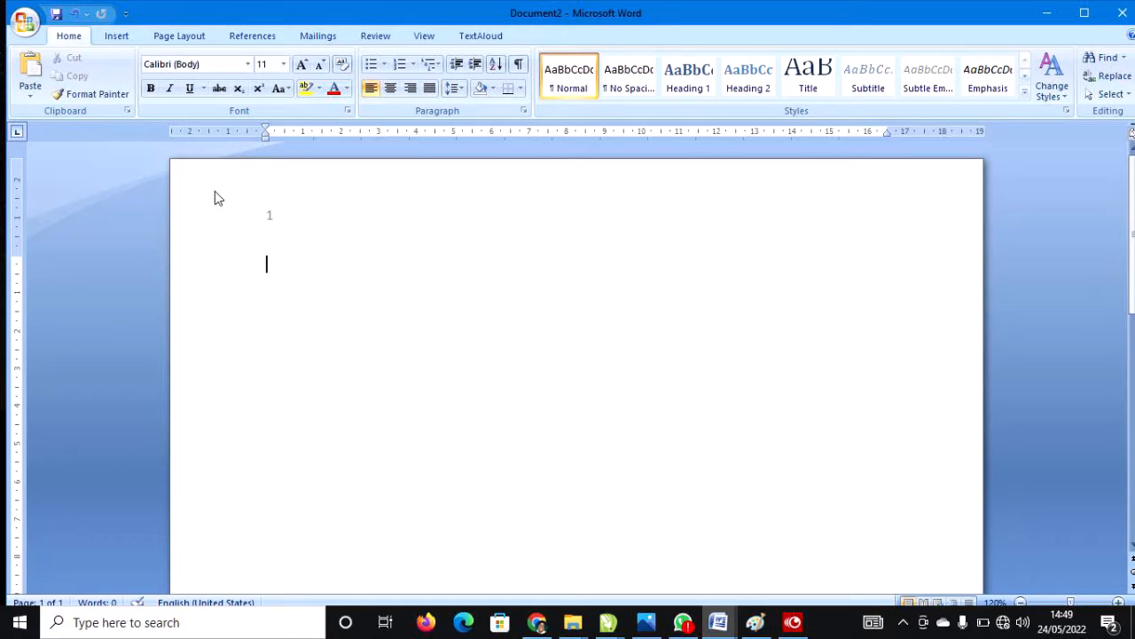
# Step: Remove the page number from the blank document
pyautogui.click(131, 41)
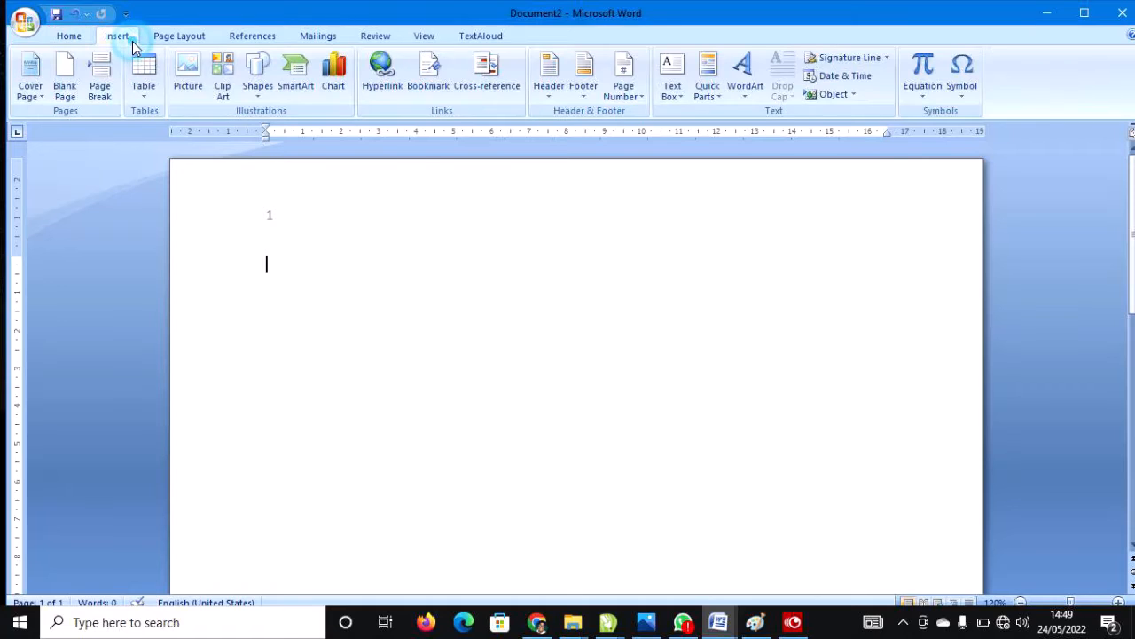
pyautogui.click(636, 103)
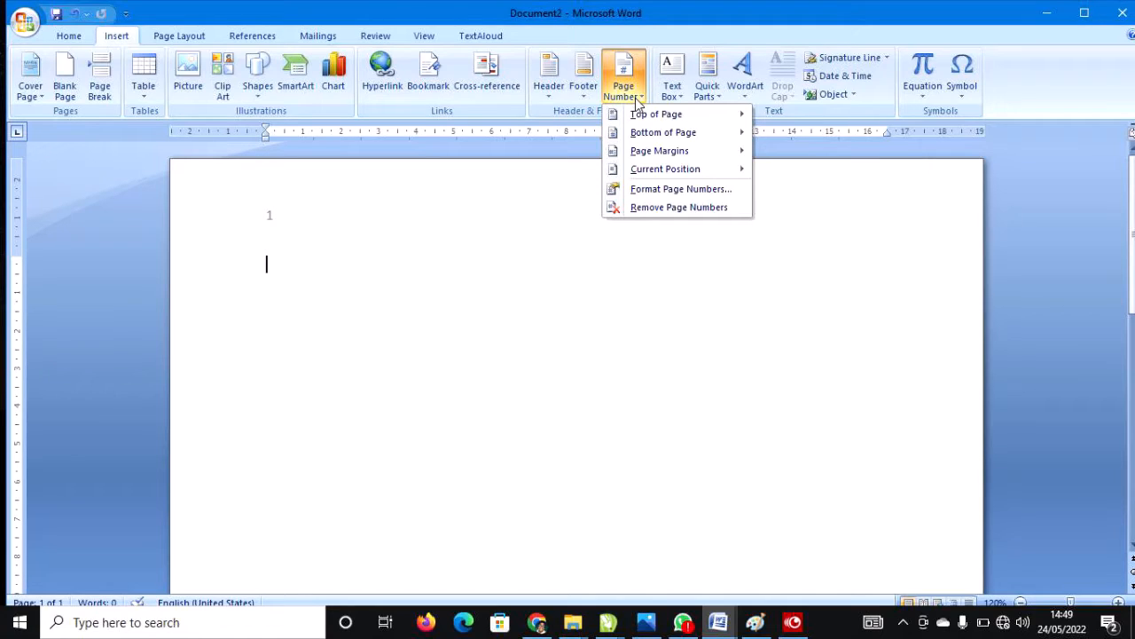
pyautogui.click(682, 207)
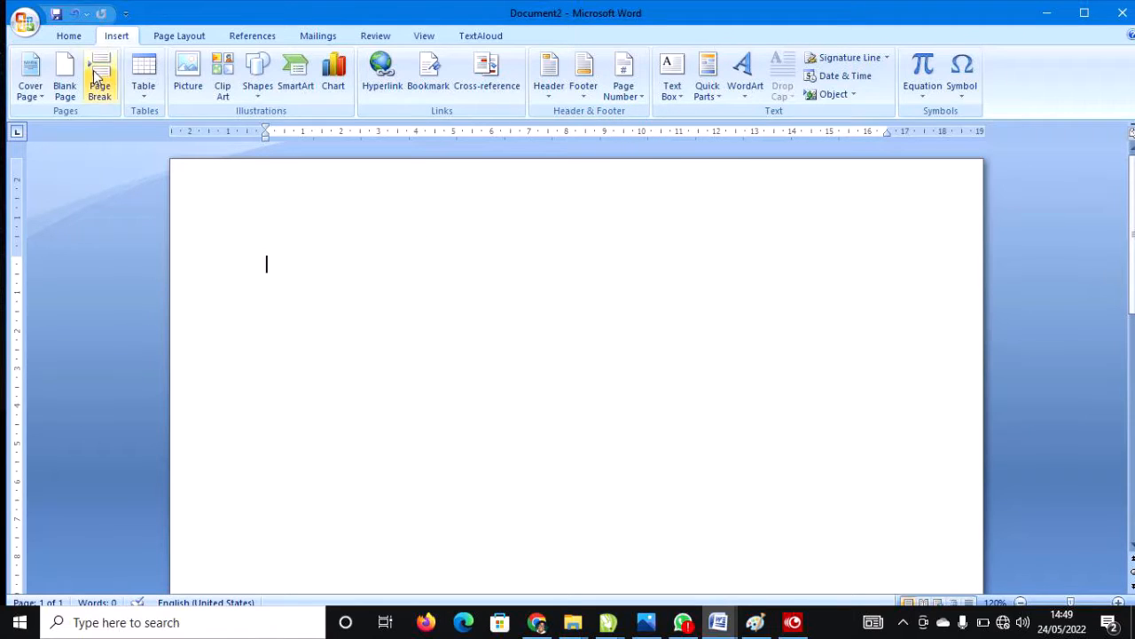
# Step: Open the recent document SSA ELCOM and examine the page numbers at the bottom of its first pages
pyautogui.click(23, 21)
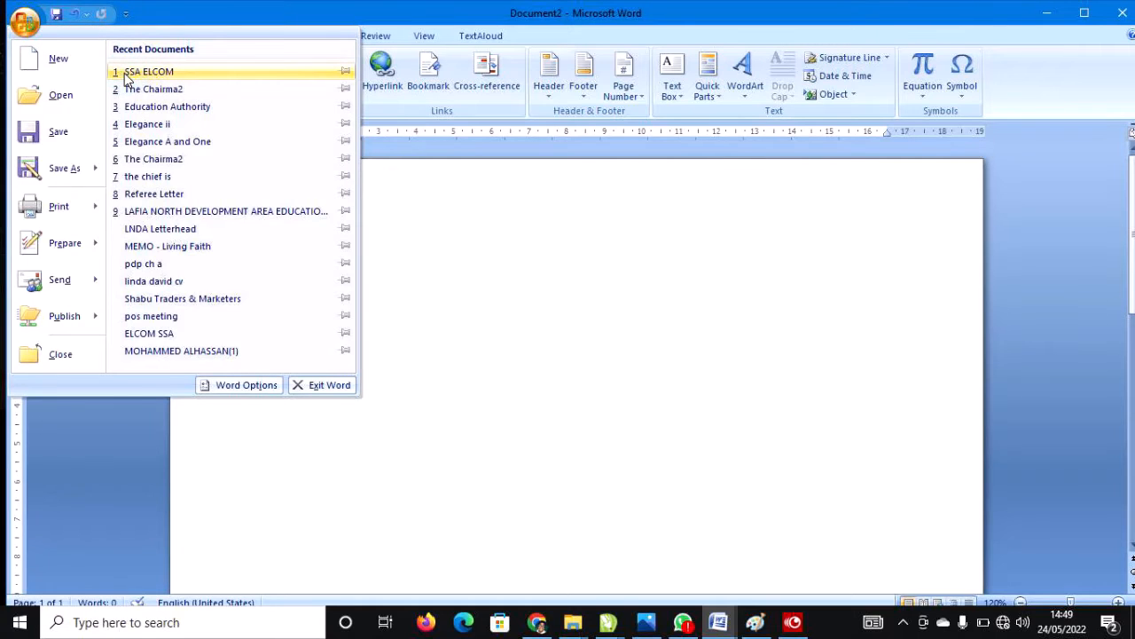
pyautogui.click(129, 72)
pyautogui.scroll(-2, 503, 332)
pyautogui.scroll(2, 509, 342)
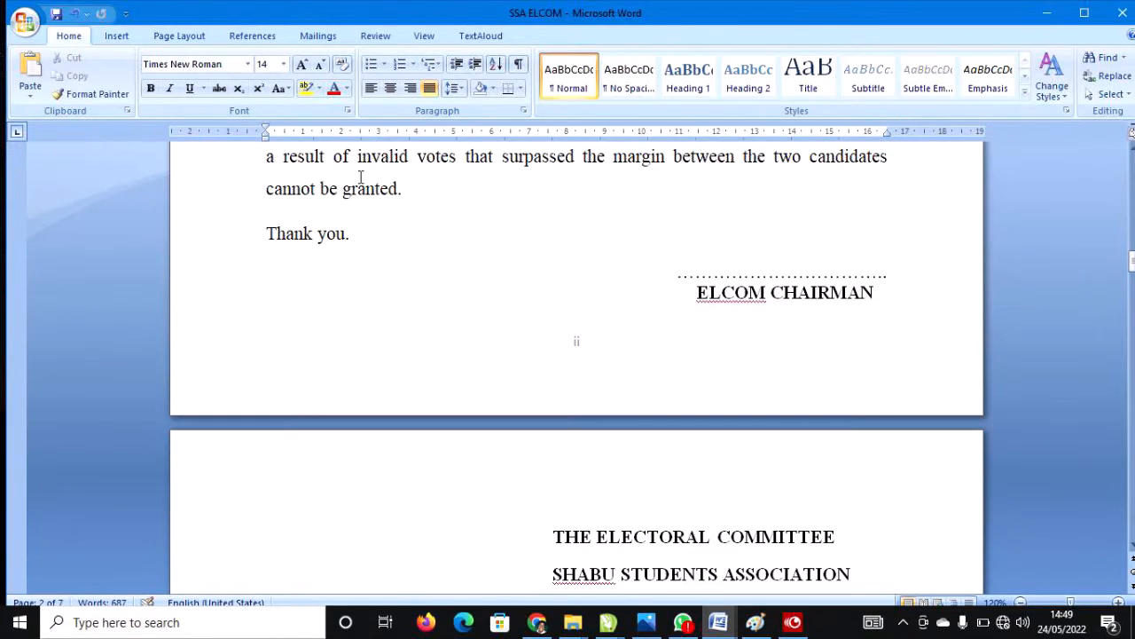
pyautogui.scroll(-1, 590, 320)
pyautogui.scroll(7, 590, 320)
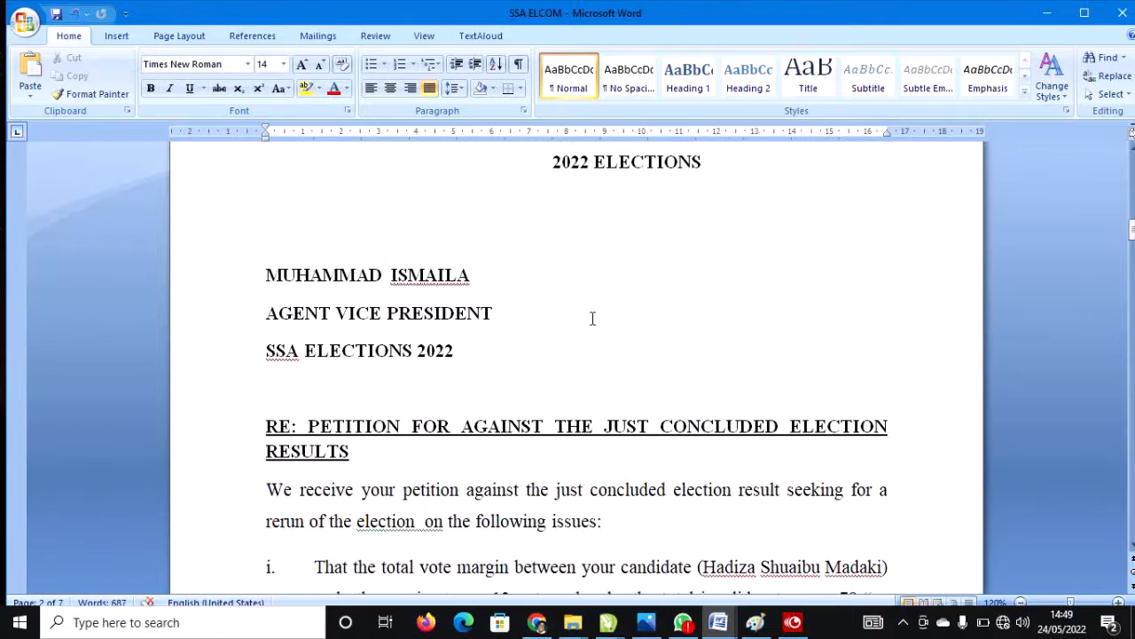
pyautogui.scroll(-7, 591, 322)
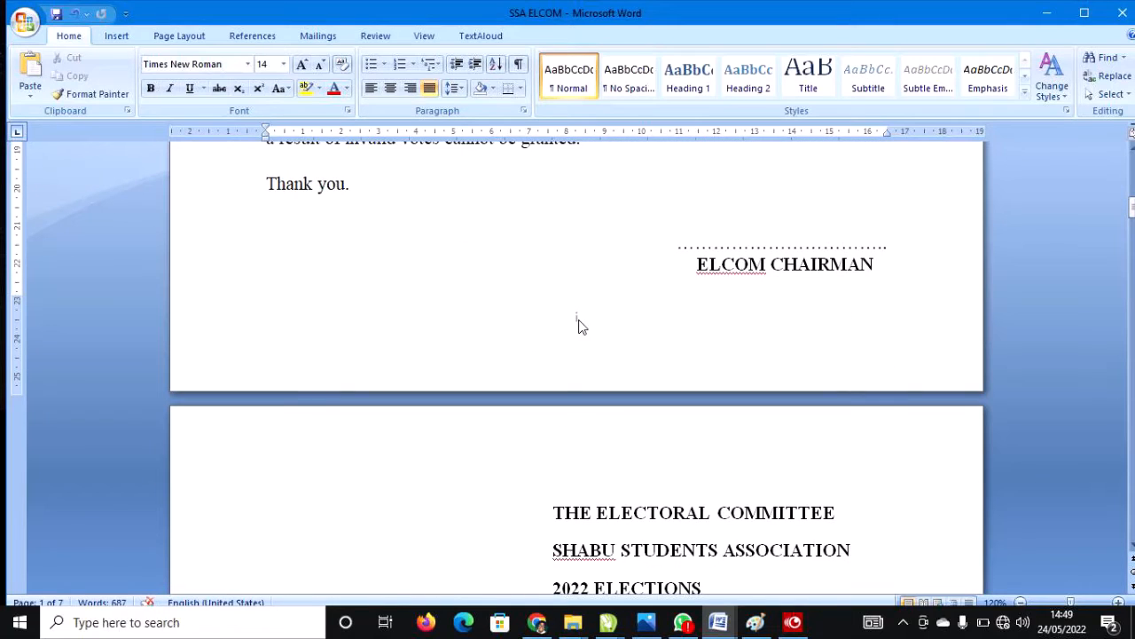
pyautogui.scroll(-1, 579, 325)
pyautogui.scroll(7, 581, 317)
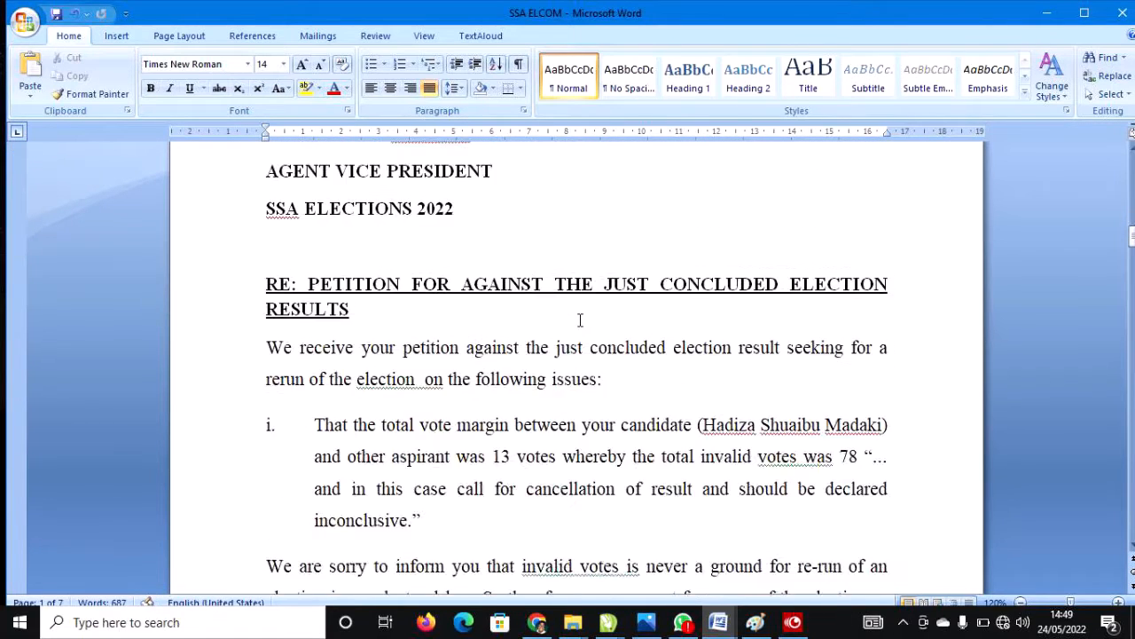
pyautogui.scroll(-6, 580, 317)
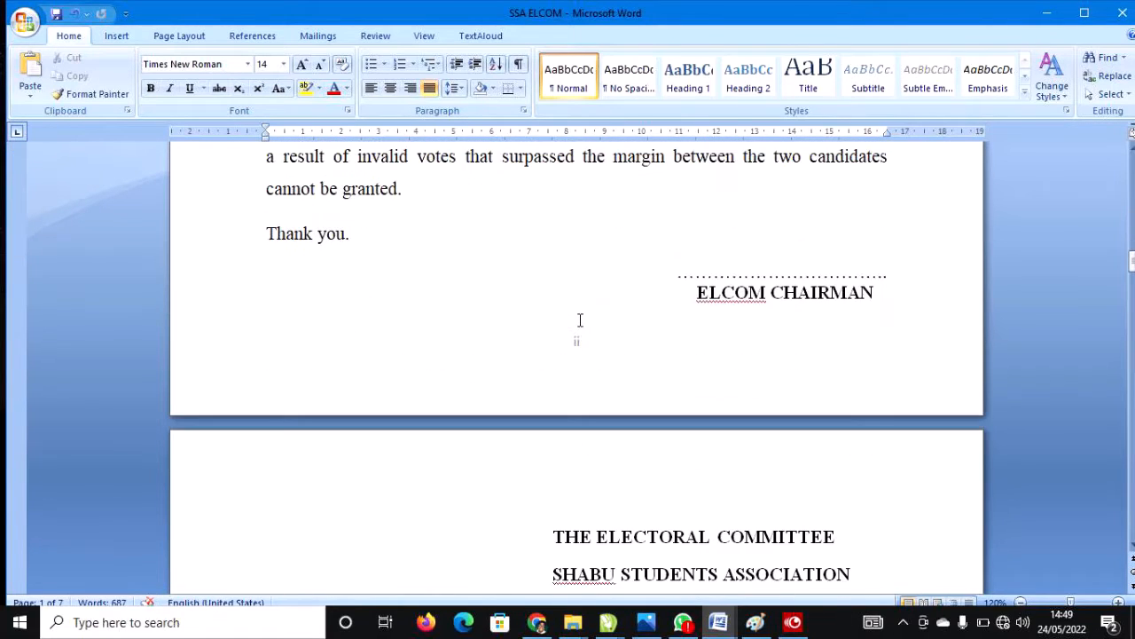
# Step: Remove the existing page numbers from the SSA ELCOM document and check the page bottoms
pyautogui.click(119, 37)
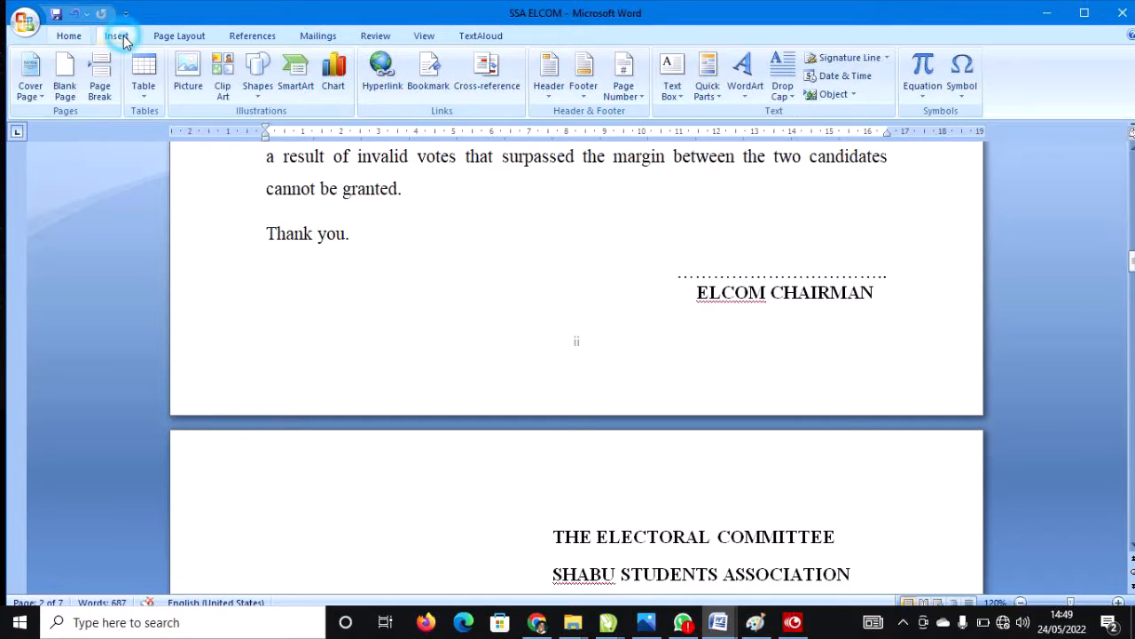
pyautogui.click(632, 104)
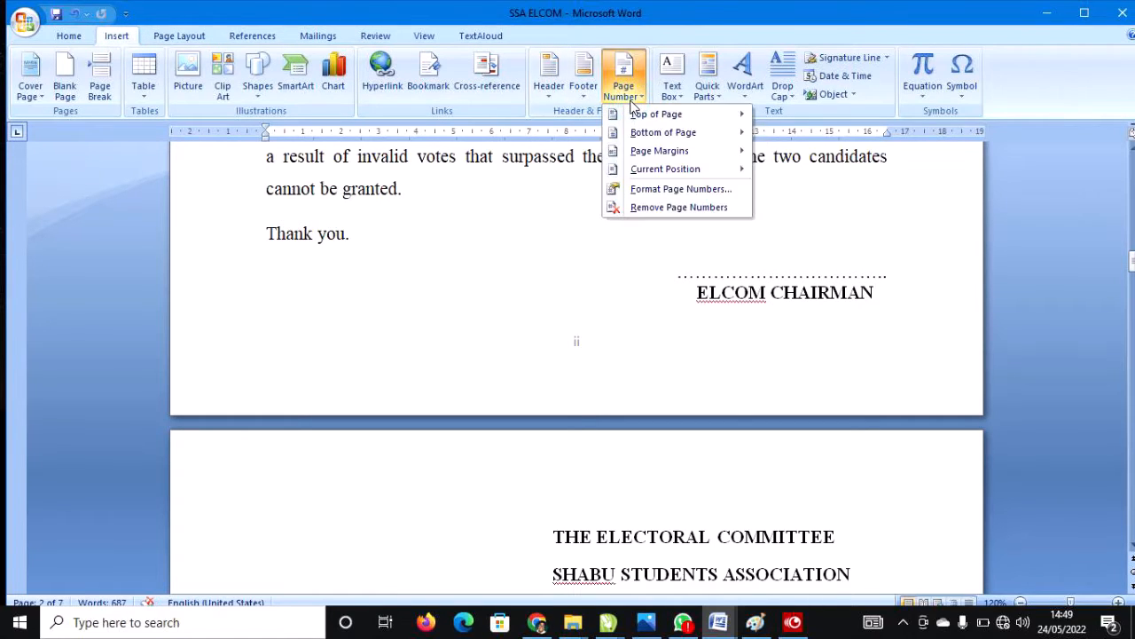
pyautogui.click(685, 209)
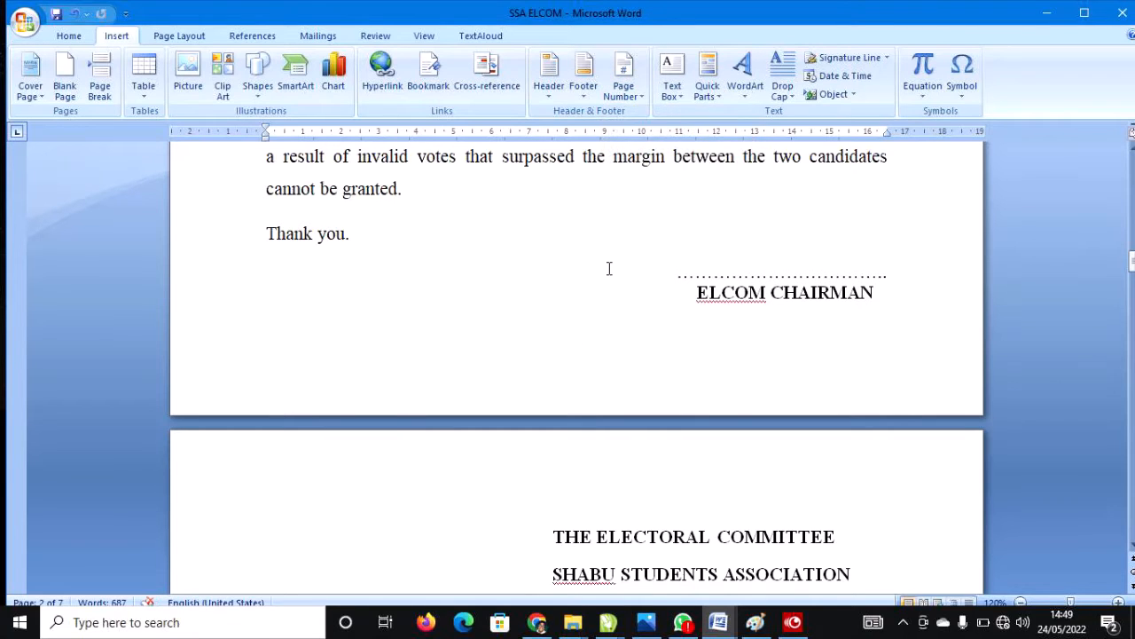
pyautogui.scroll(10, 611, 261)
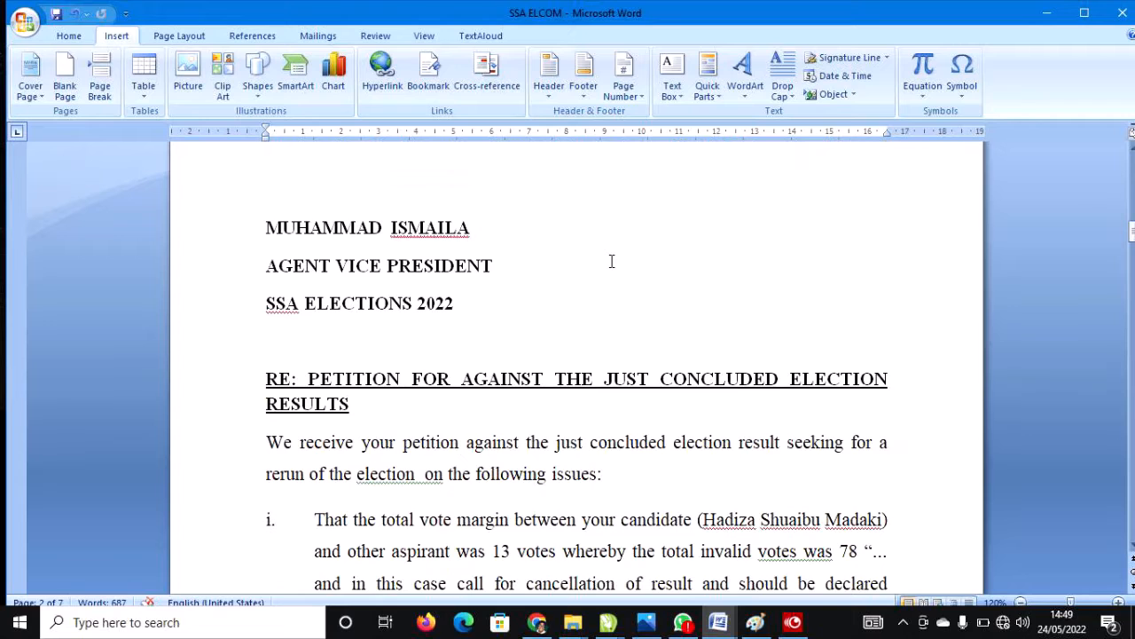
pyautogui.scroll(-12, 611, 261)
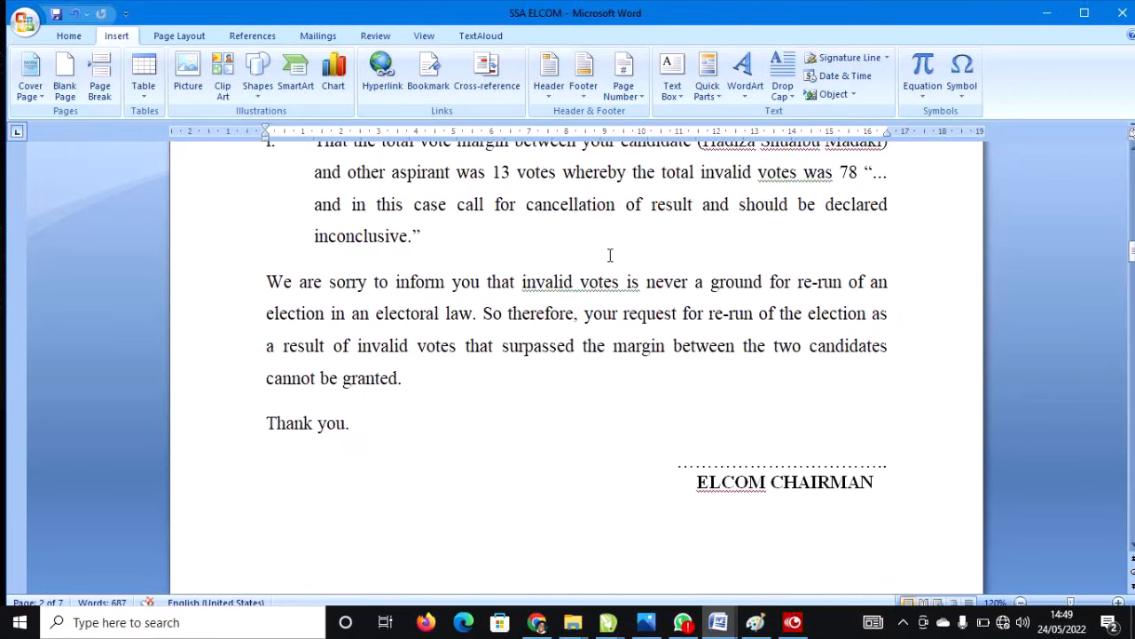
# Step: Insert page numbers at the bottom of the pages in the Plain Number 1 style and return to the document body
pyautogui.scroll(-4, 610, 255)
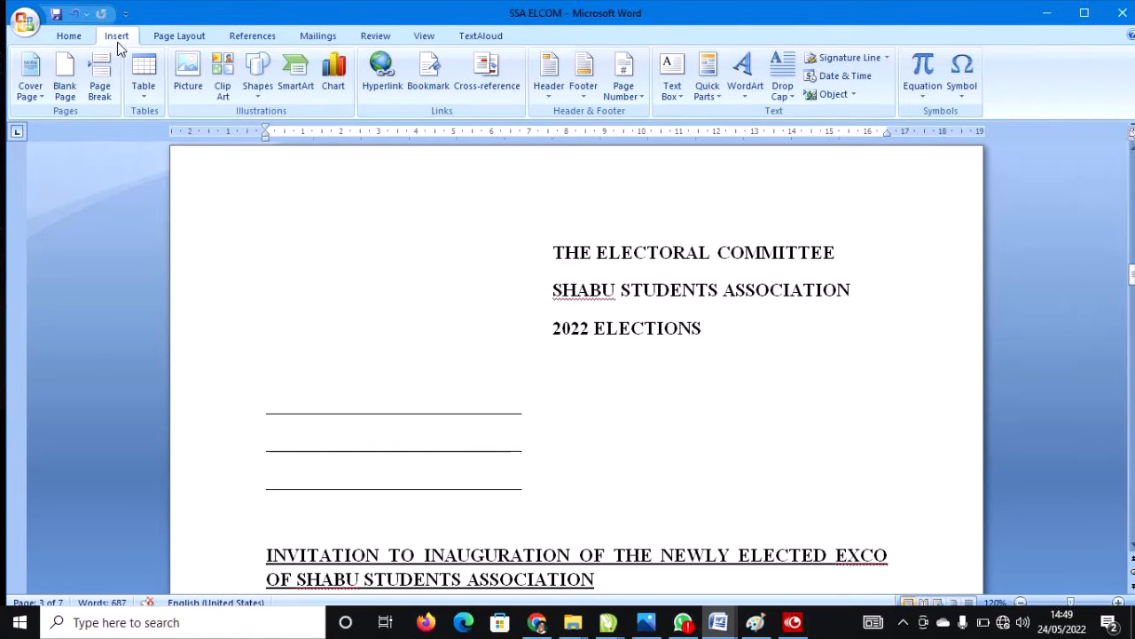
pyautogui.click(452, 253)
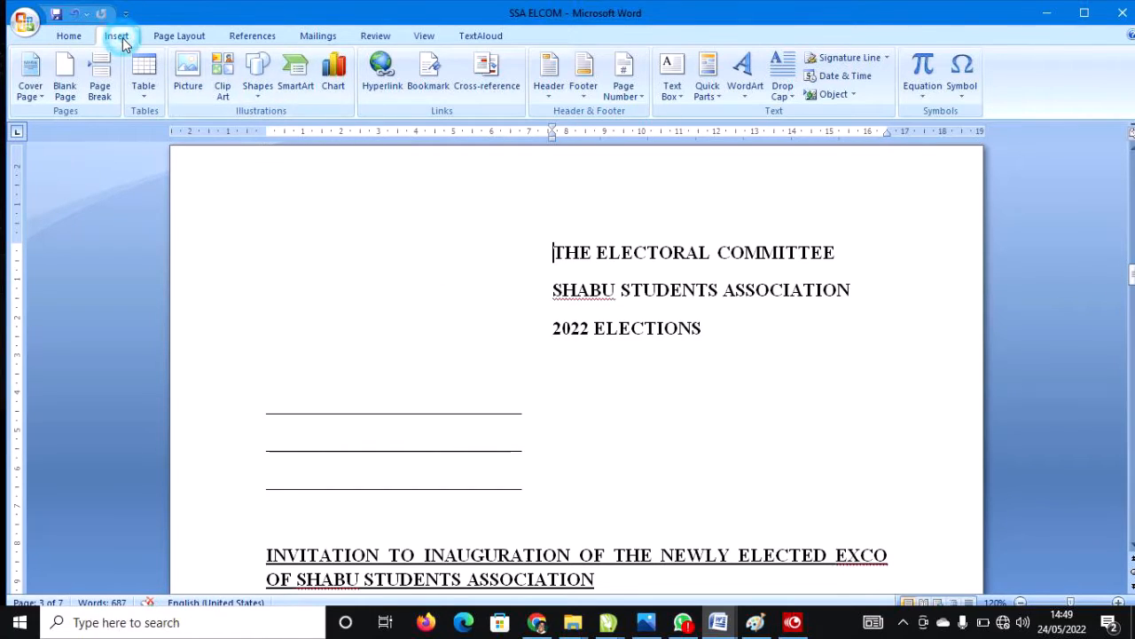
pyautogui.click(627, 99)
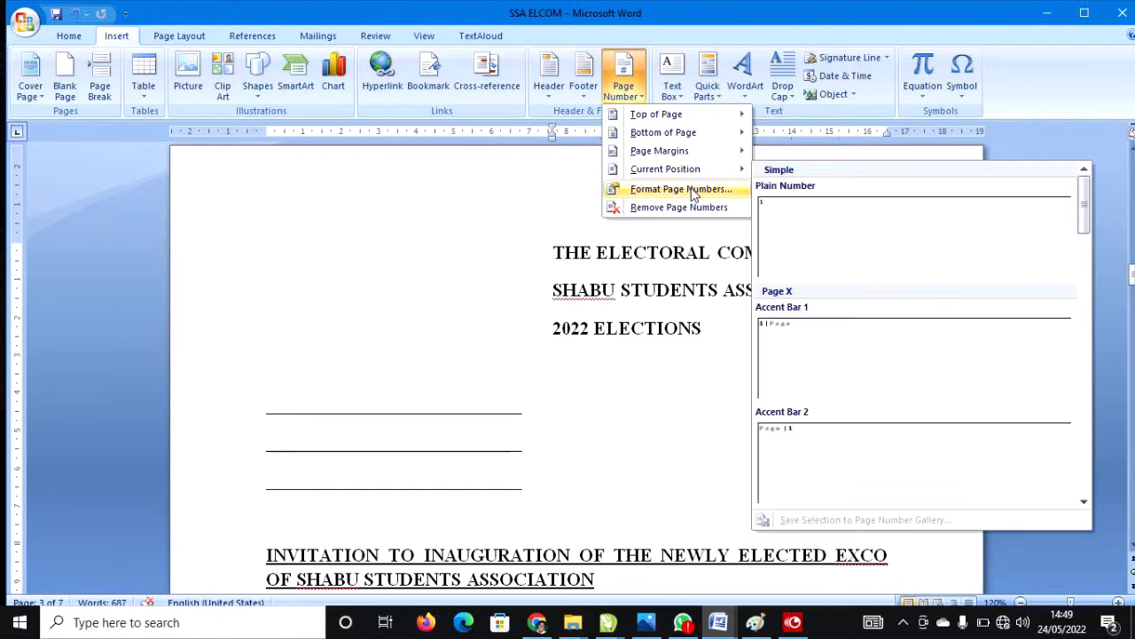
pyautogui.moveTo(699, 138)
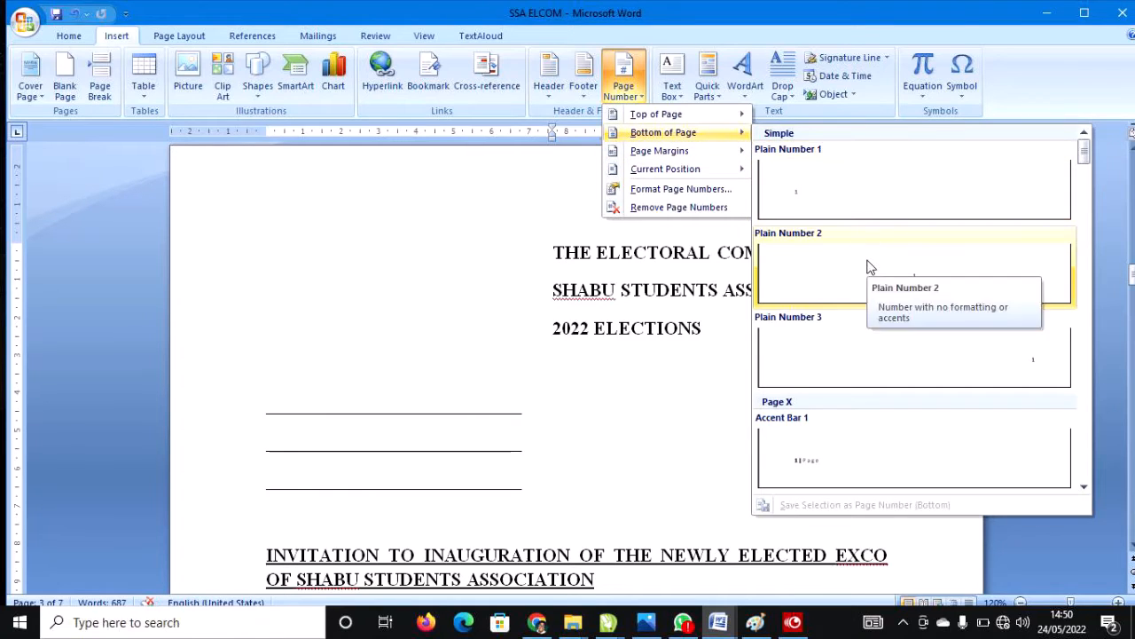
pyautogui.click(807, 188)
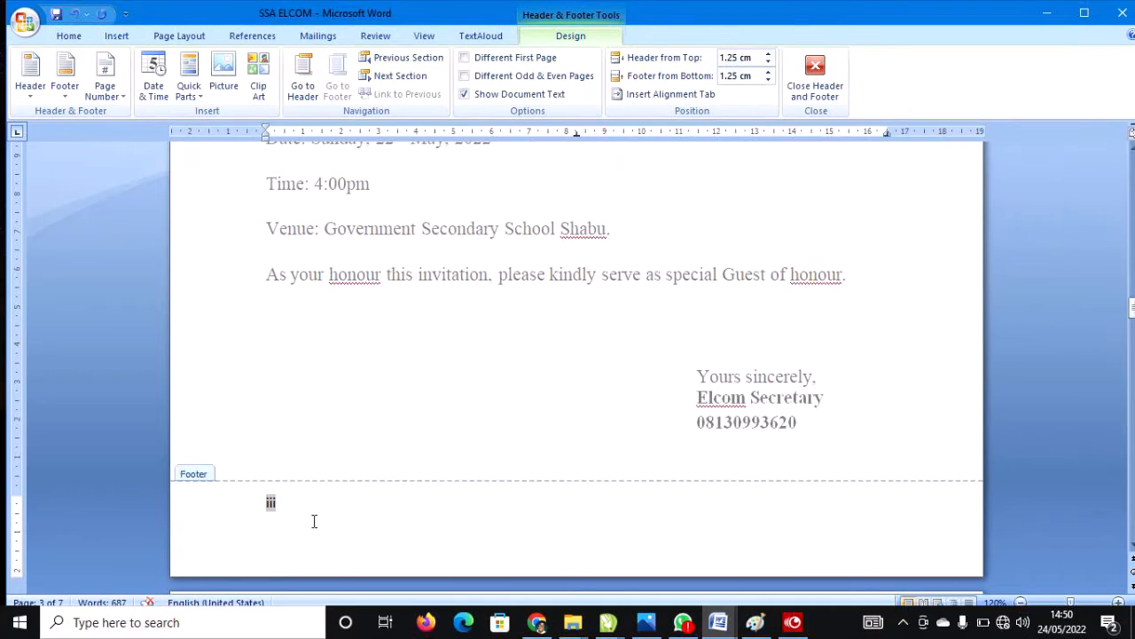
pyautogui.click(295, 514)
pyautogui.scroll(10, 291, 355)
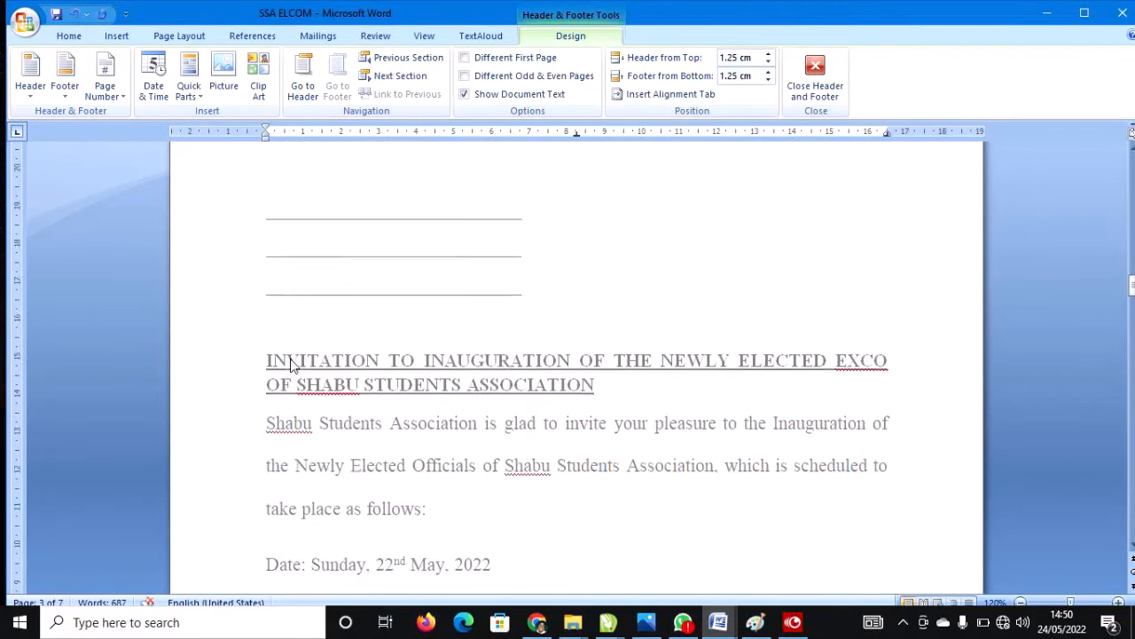
pyautogui.scroll(4, 289, 355)
pyautogui.doubleClick(322, 282)
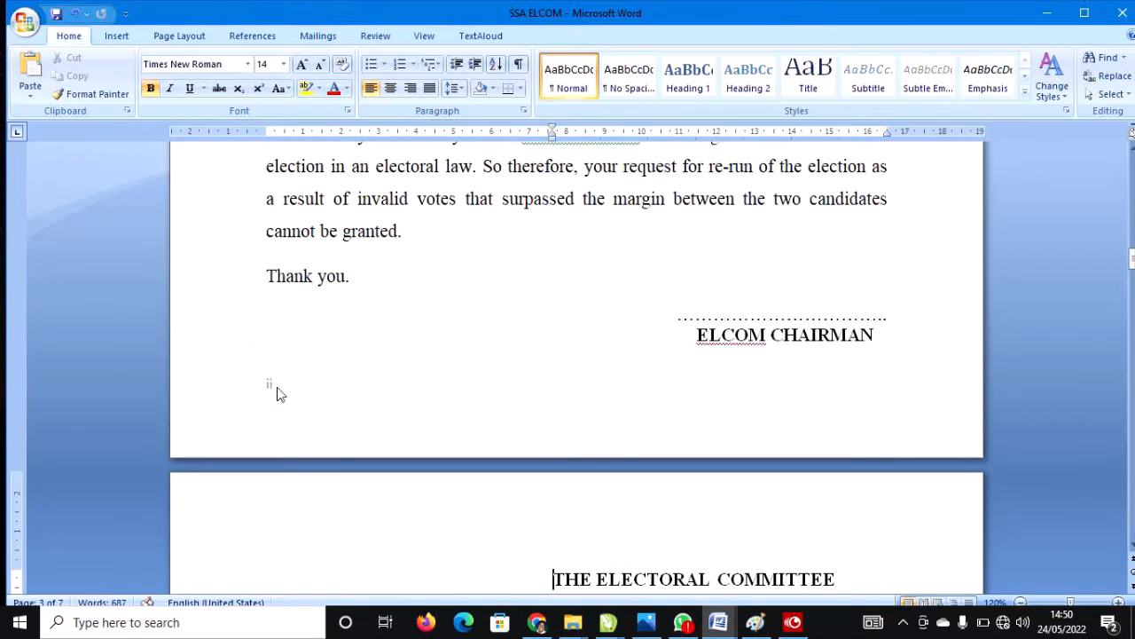
# Step: Change the page number format of the document to 1, 2, 3, … with numbering starting at 1
pyautogui.scroll(15, 268, 388)
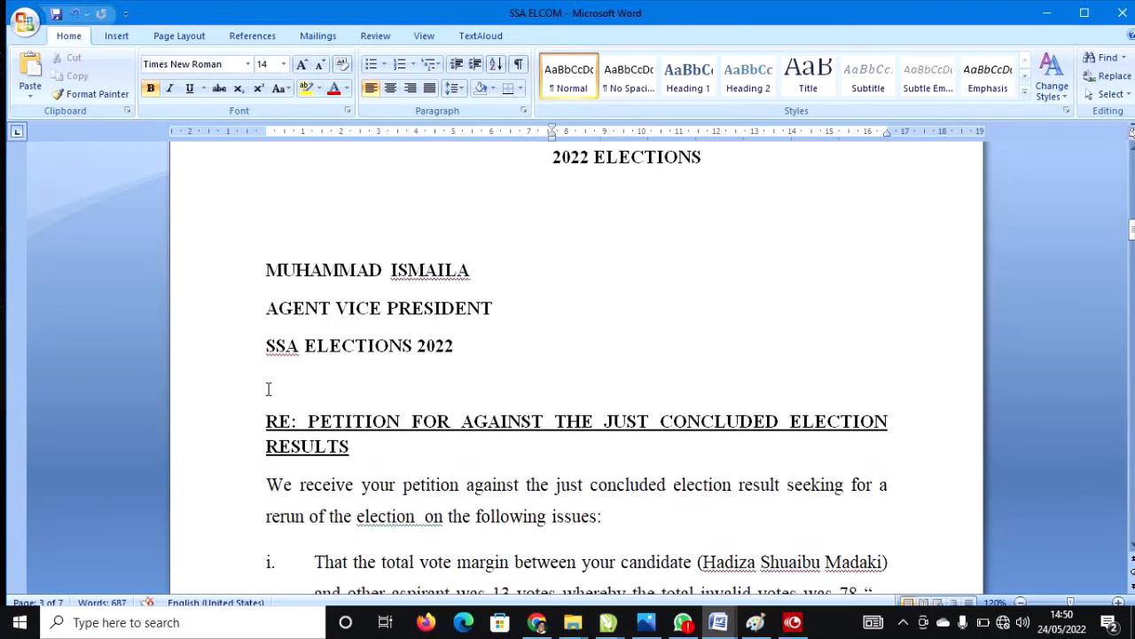
pyautogui.scroll(3, 268, 387)
pyautogui.scroll(-3, 267, 388)
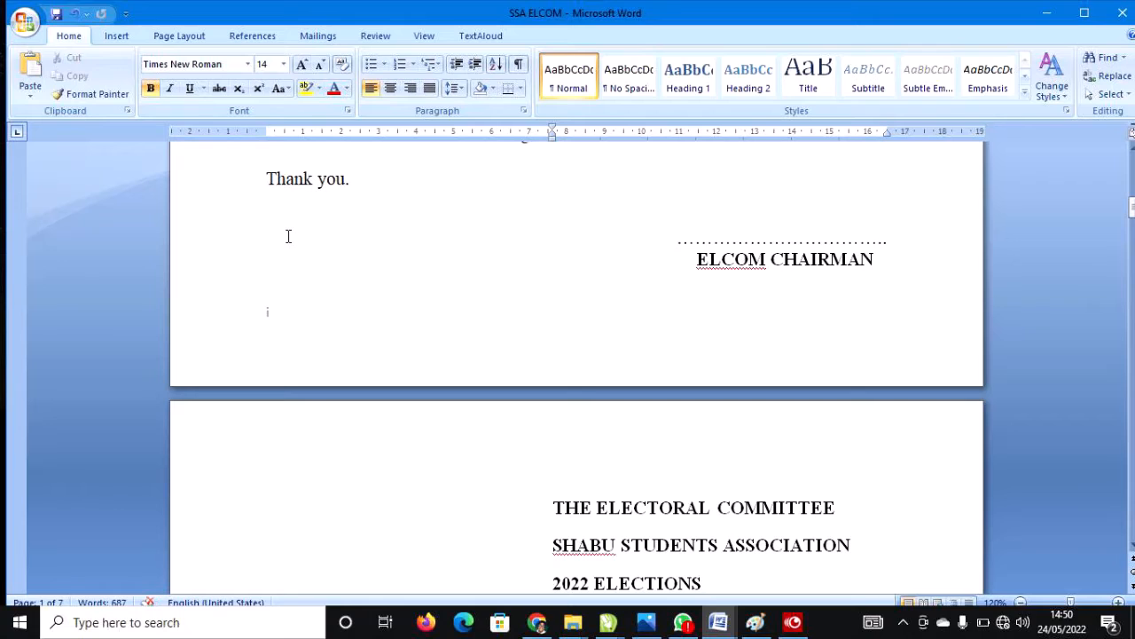
pyautogui.click(116, 39)
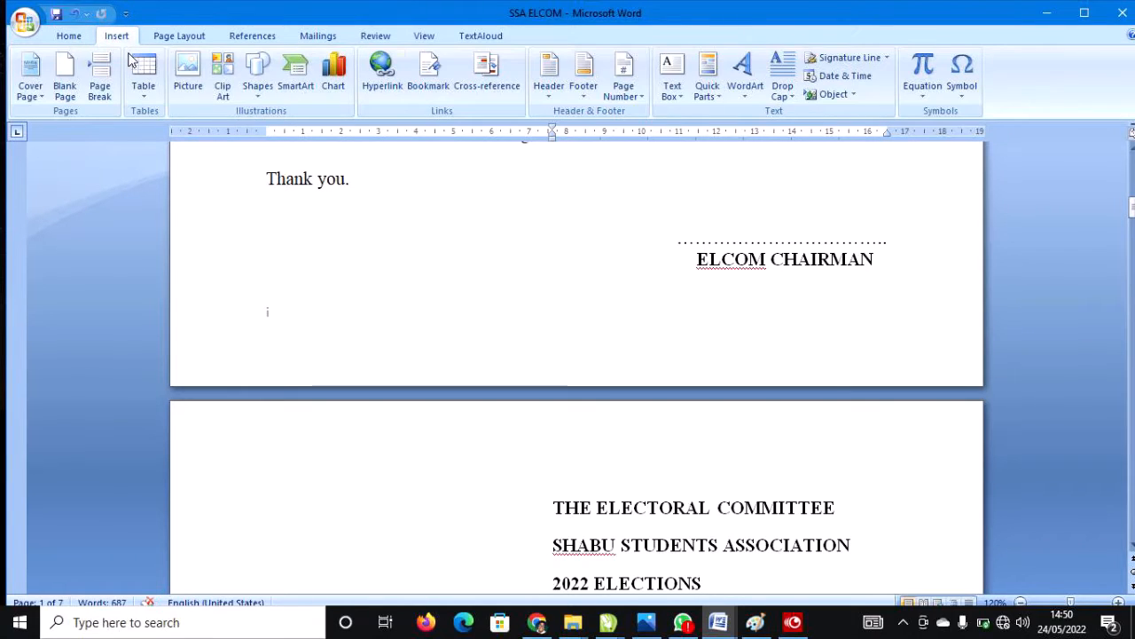
pyautogui.click(621, 96)
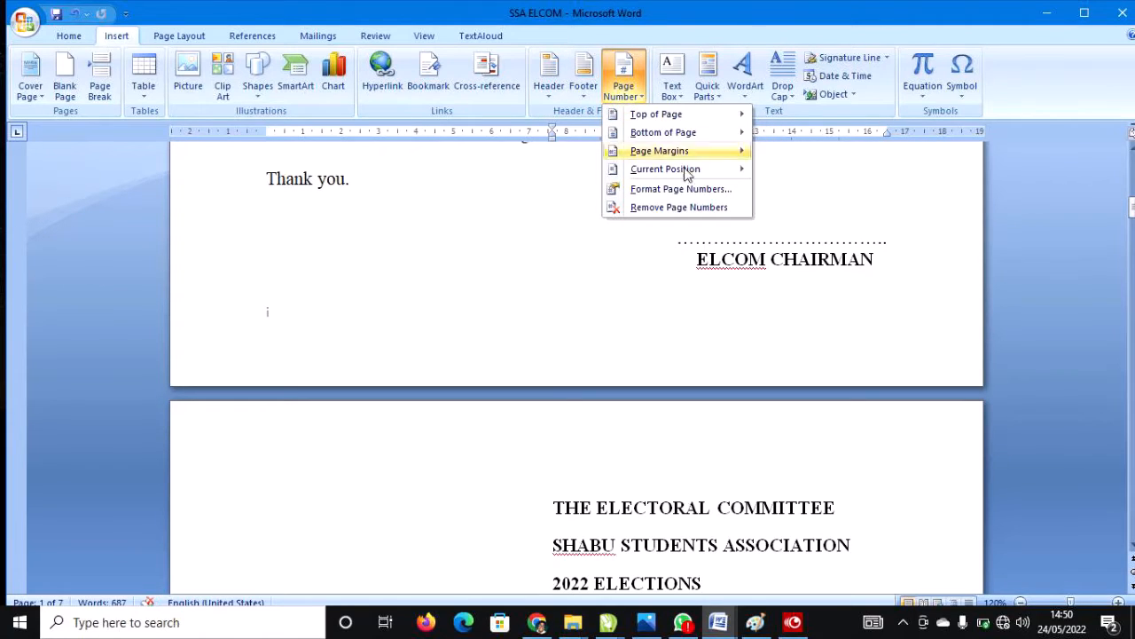
pyautogui.click(676, 190)
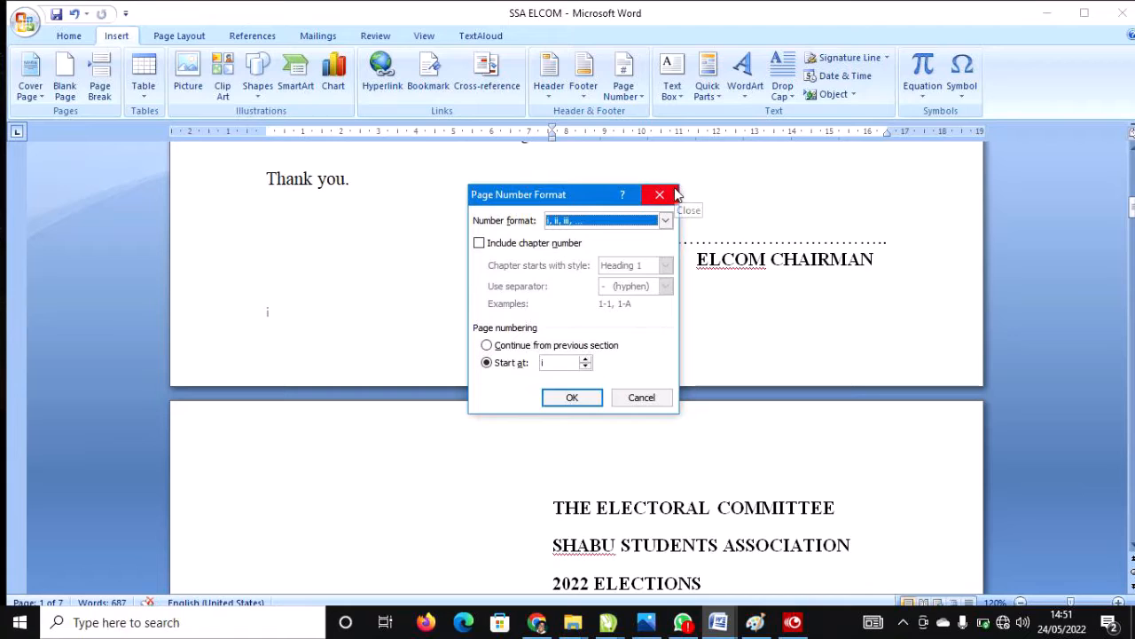
pyautogui.click(558, 362)
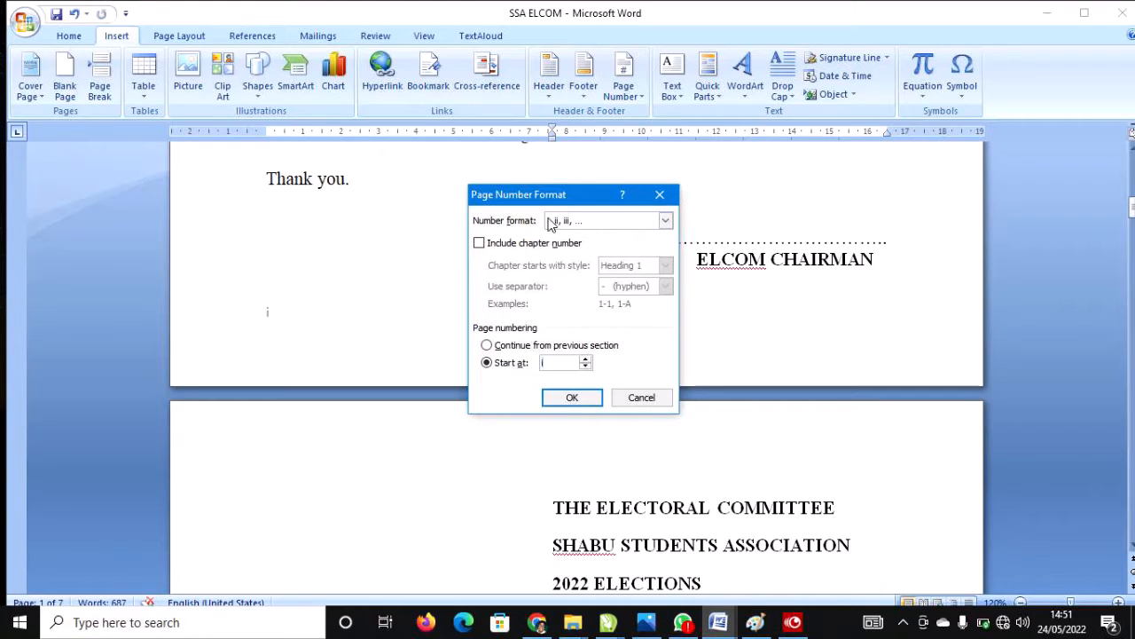
pyautogui.click(582, 220)
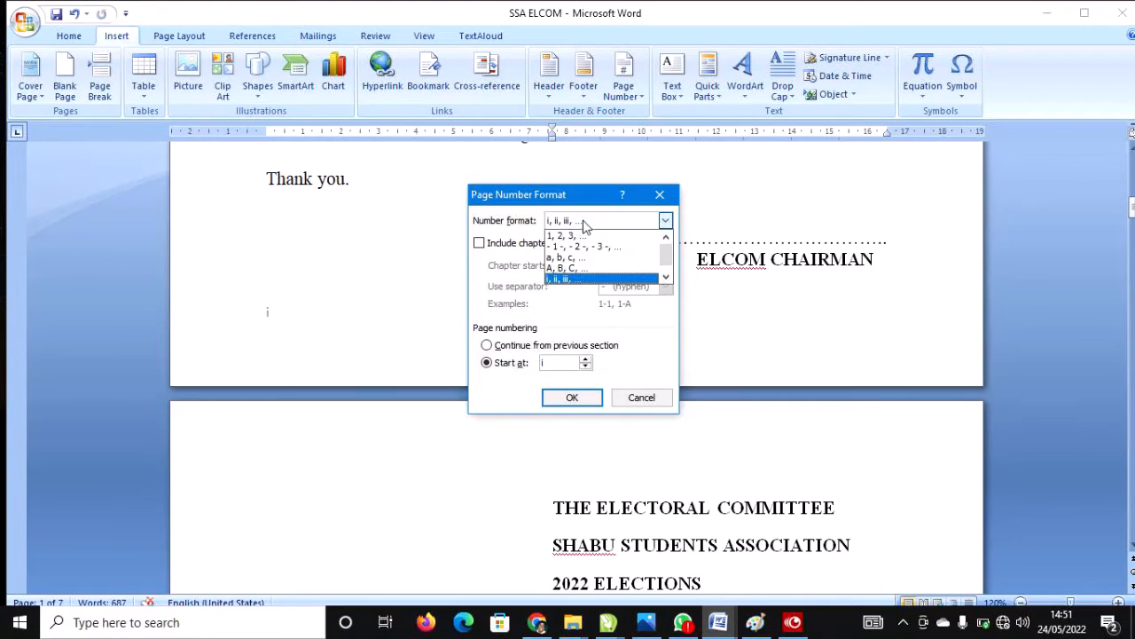
pyautogui.click(579, 236)
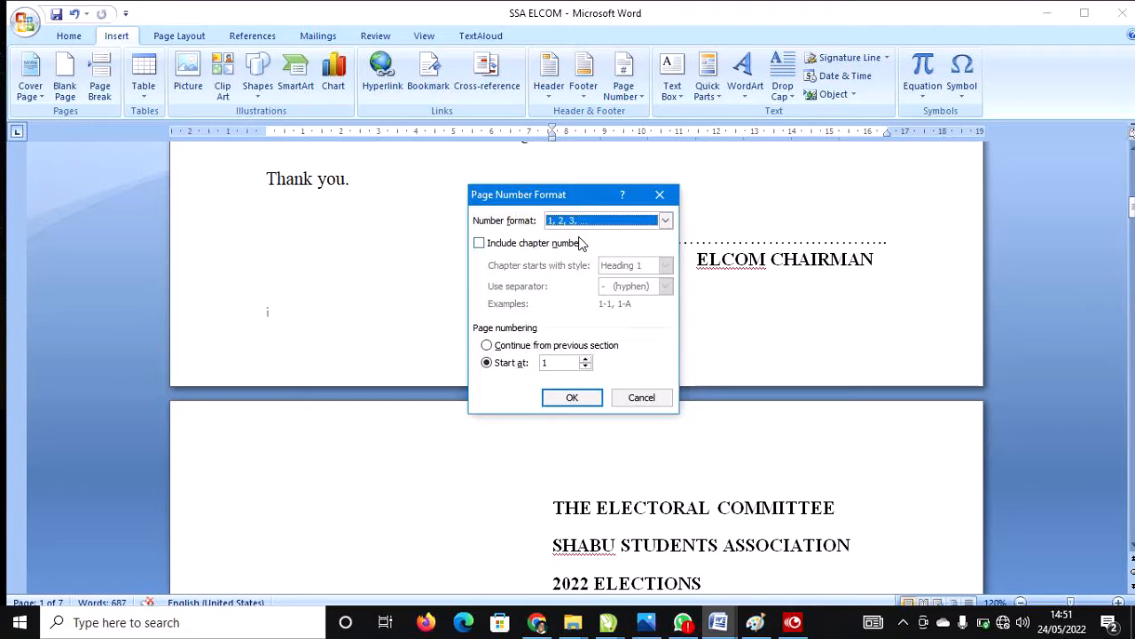
pyautogui.click(572, 397)
# Step: Examine the reformatted page numbers at the bottom of the pages throughout the document
pyautogui.scroll(7, 532, 393)
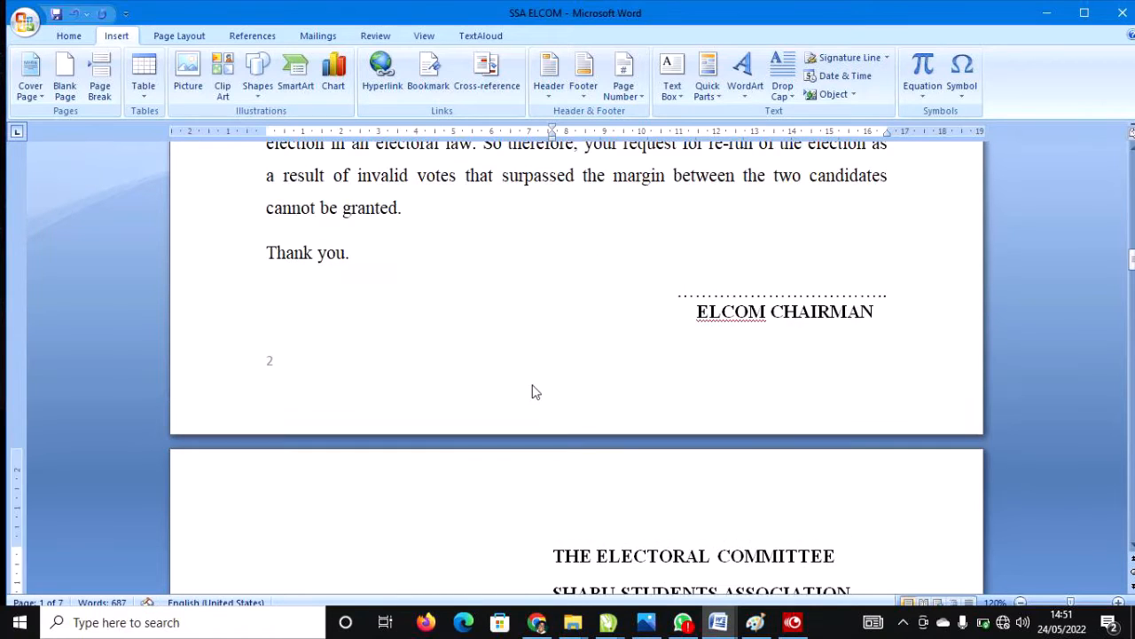
pyautogui.scroll(-7, 468, 338)
pyautogui.scroll(2, 454, 316)
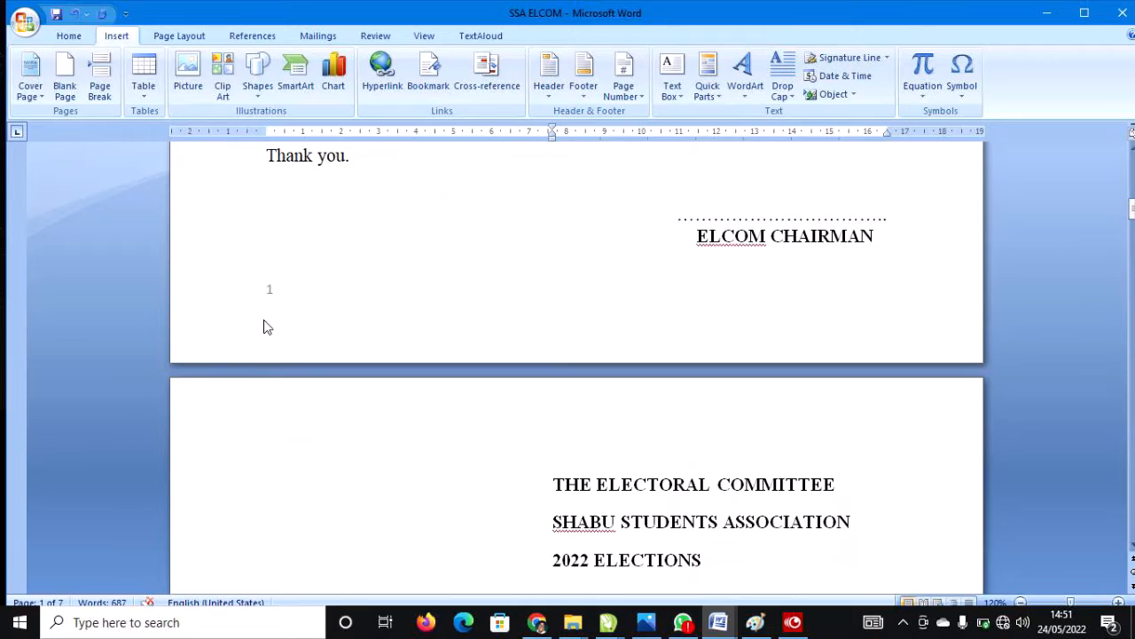
pyautogui.scroll(7, 273, 326)
pyautogui.scroll(-14, 274, 325)
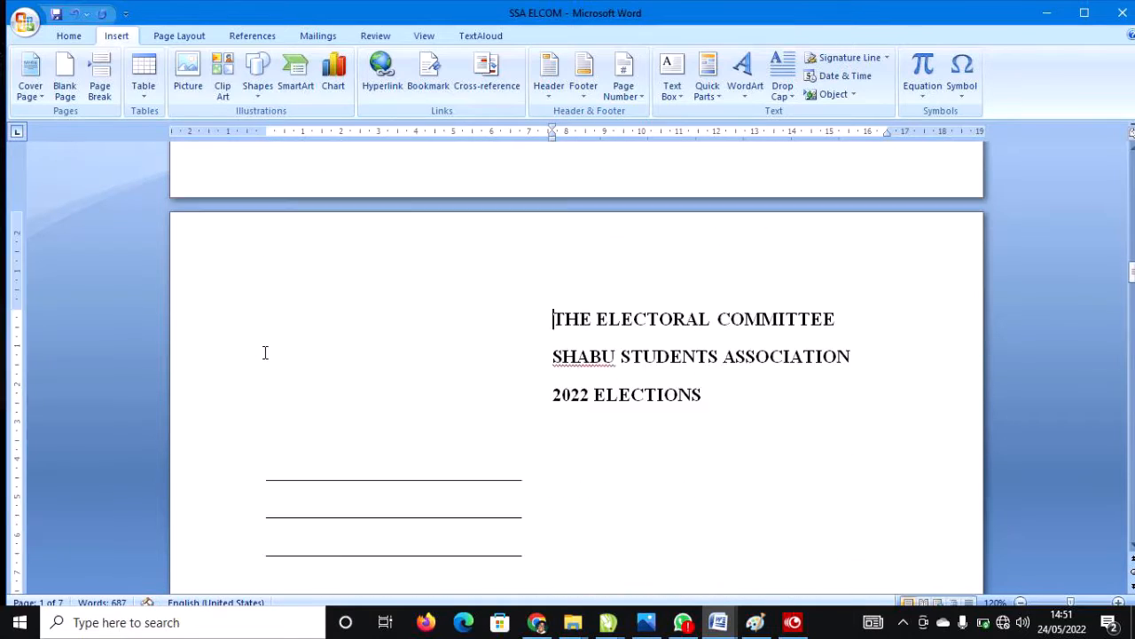
pyautogui.scroll(-20, 264, 355)
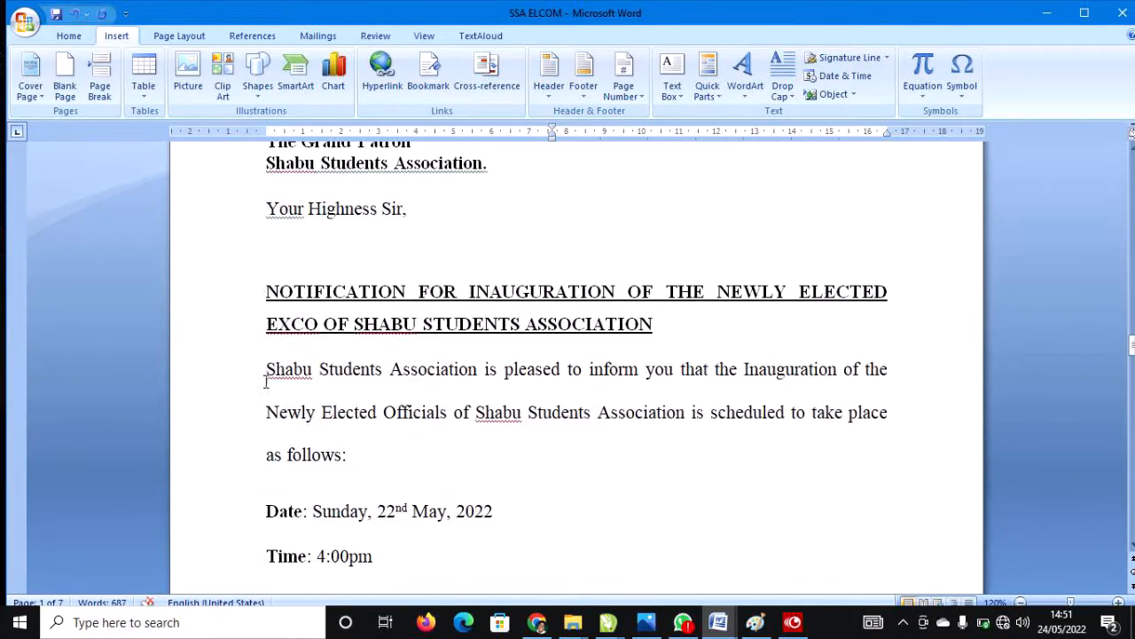
pyautogui.scroll(-20, 266, 382)
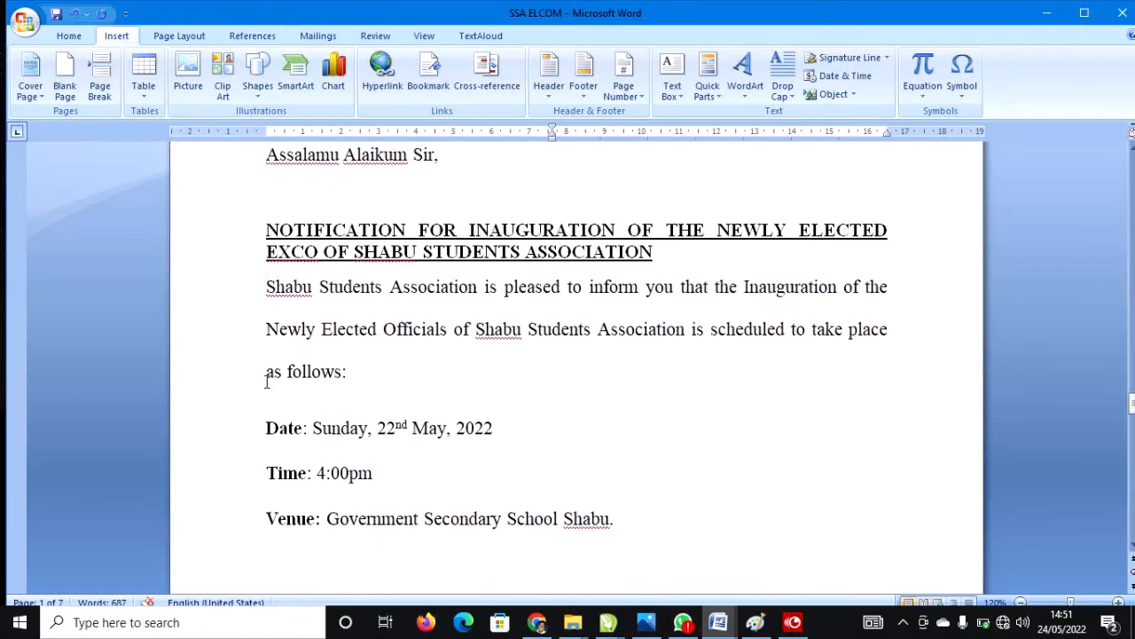
pyautogui.scroll(-20, 266, 381)
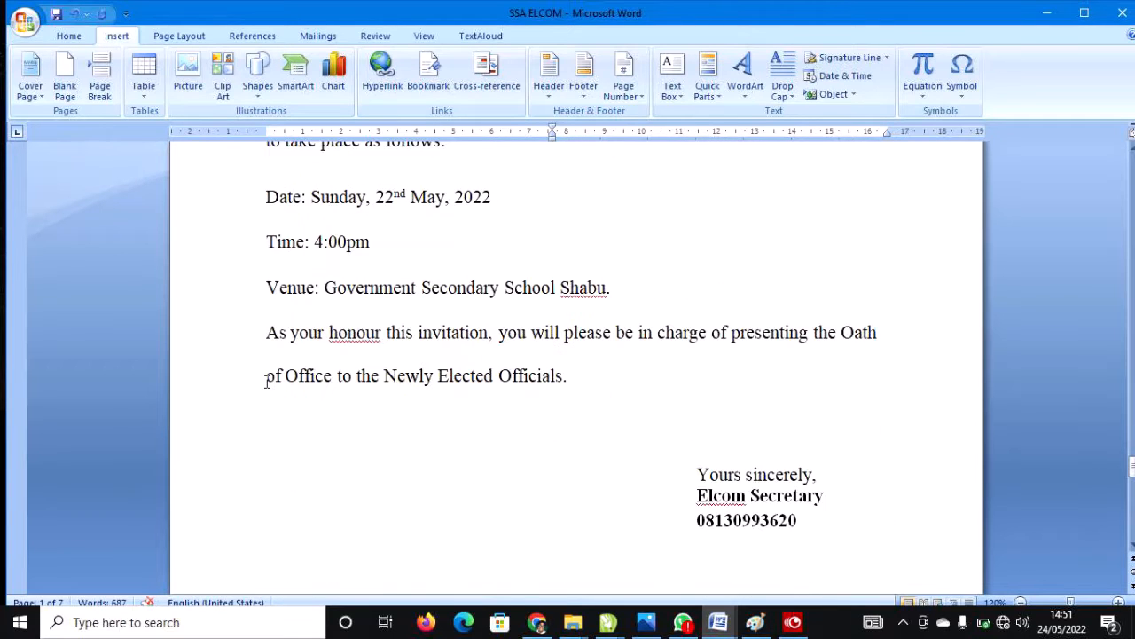
pyautogui.scroll(-2, 266, 381)
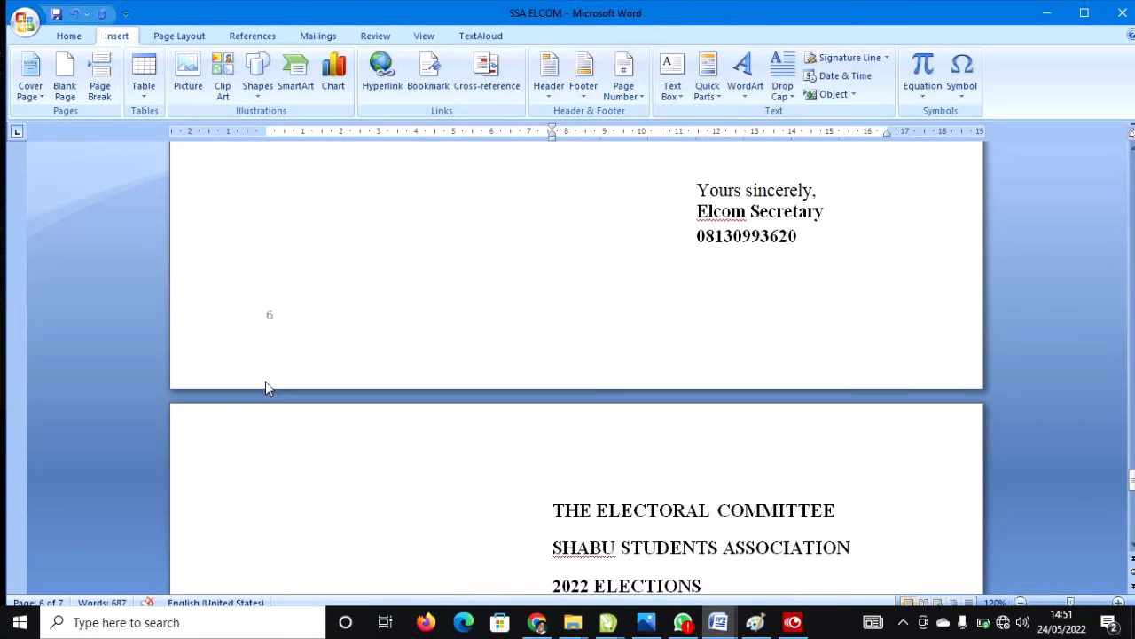
pyautogui.click(792, 624)
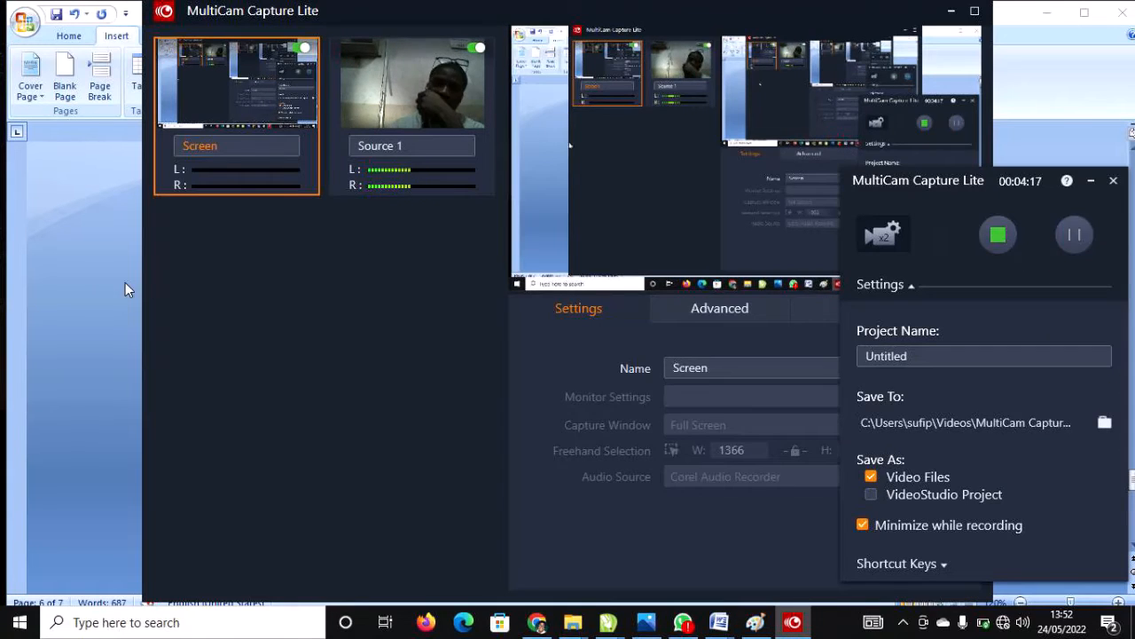
pyautogui.click(71, 288)
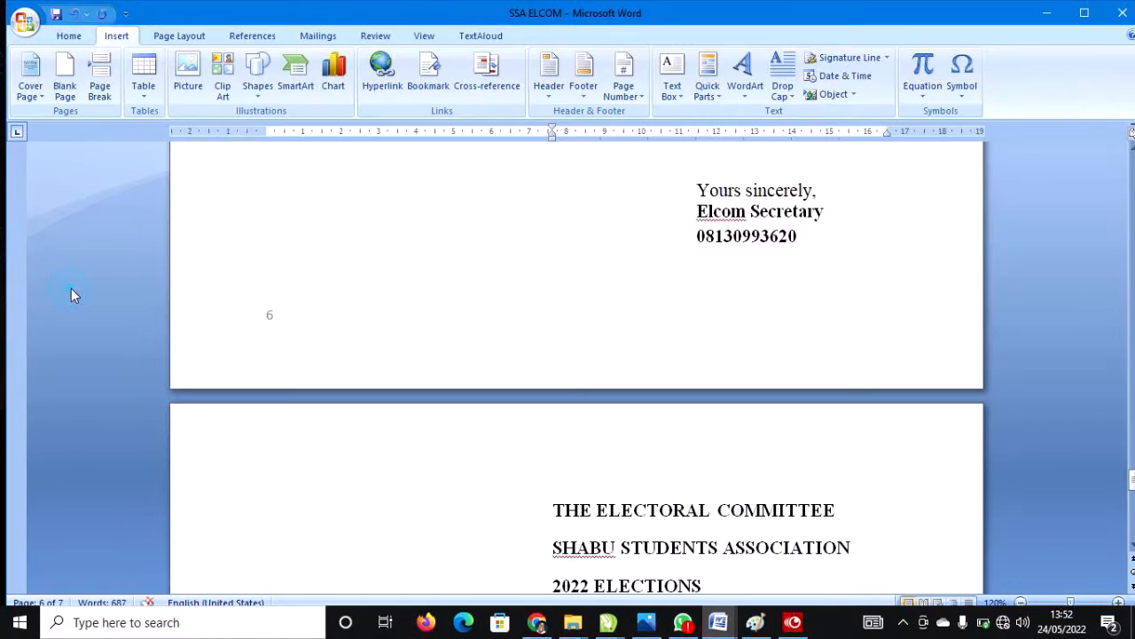
# Step: Set the font size of the footer page number on page 5 to 18 and return to the document body
pyautogui.scroll(-20, 338, 290)
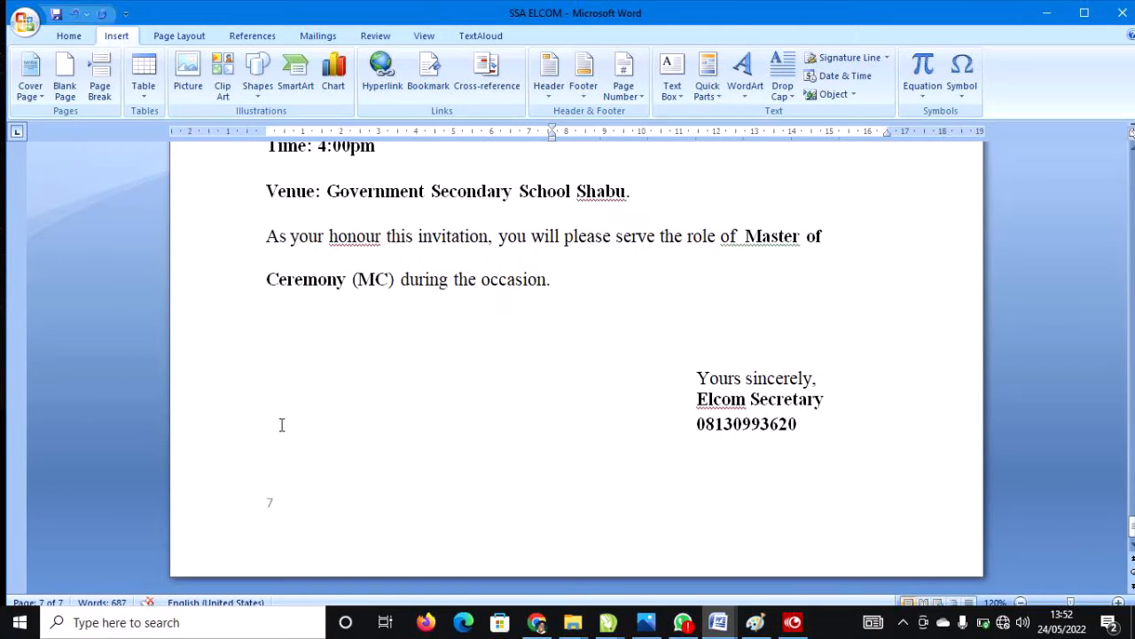
pyautogui.scroll(15, 262, 470)
pyautogui.scroll(20, 263, 470)
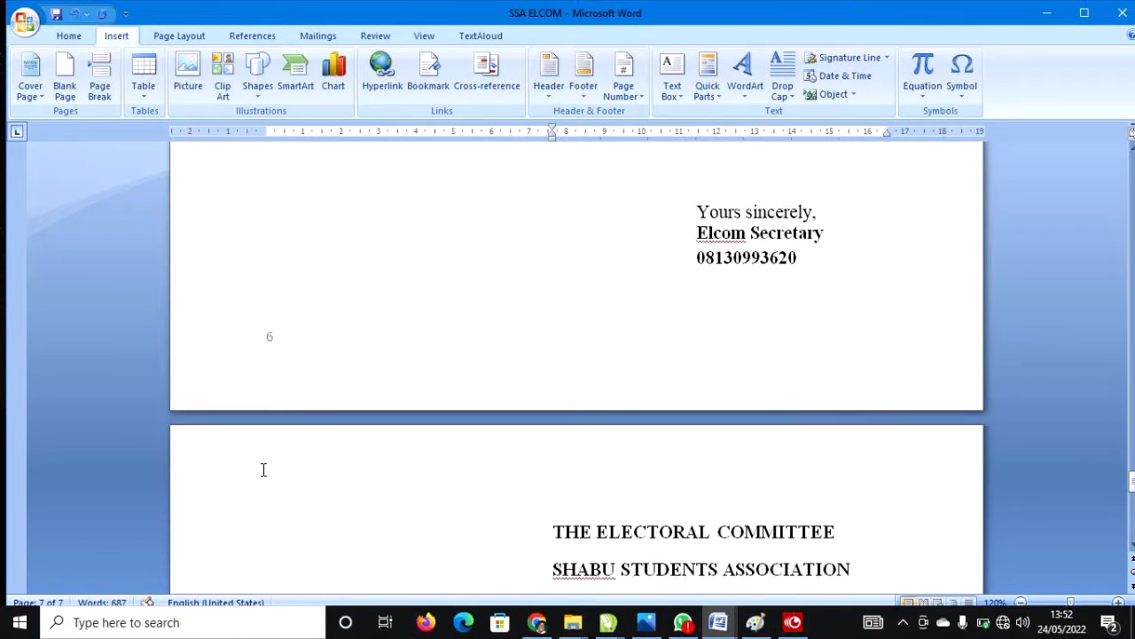
pyautogui.scroll(5, 267, 464)
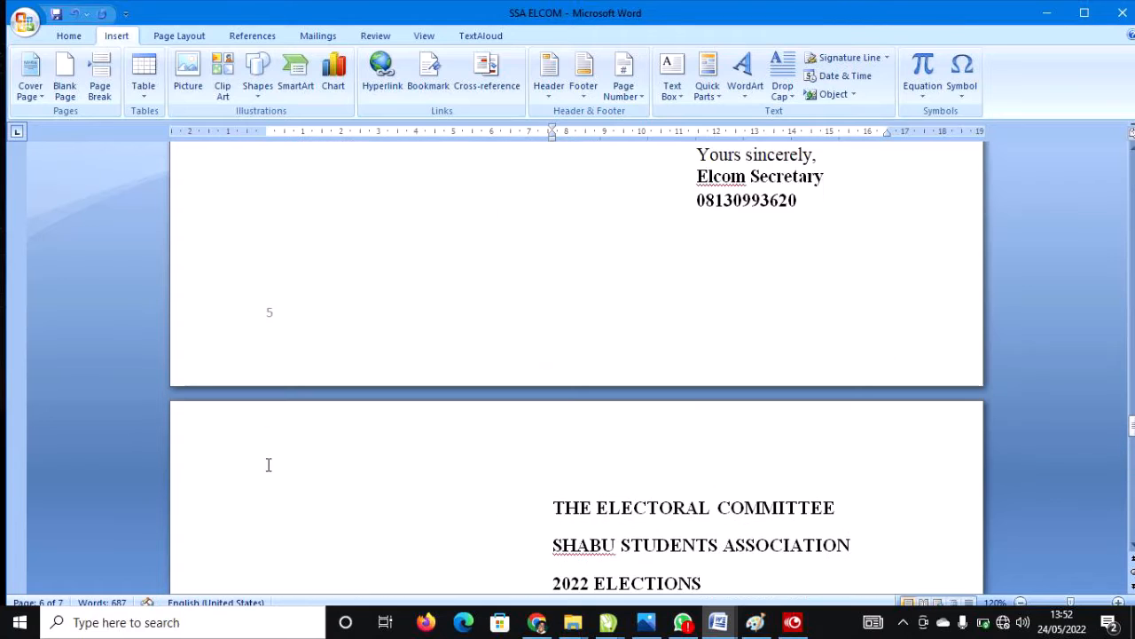
pyautogui.scroll(2, 274, 349)
pyautogui.click(271, 414)
pyautogui.doubleClick(271, 414)
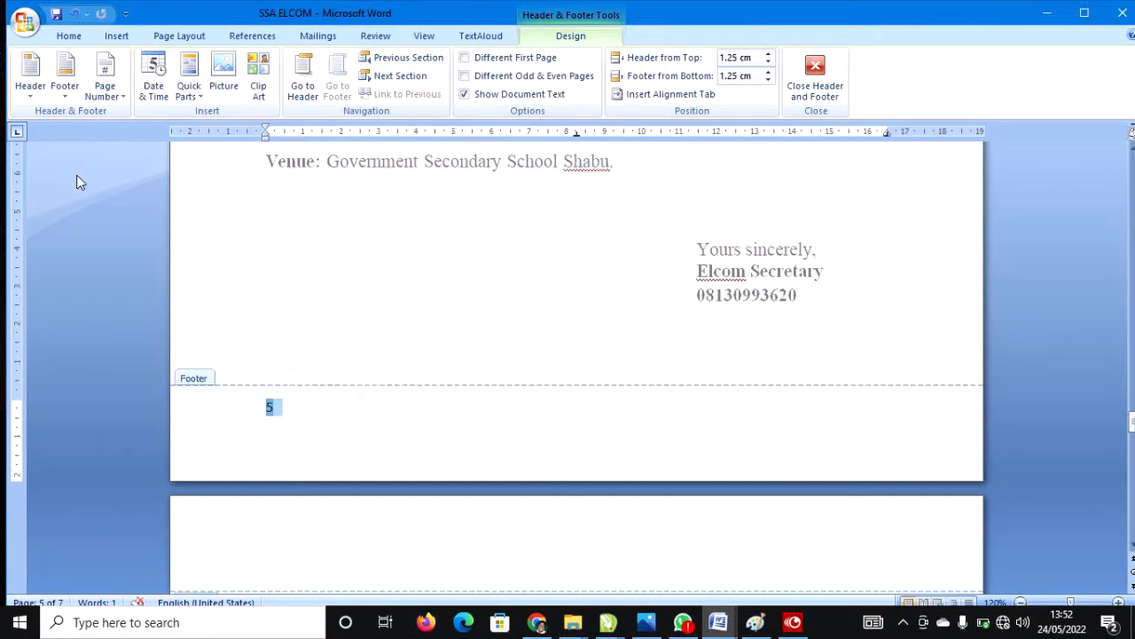
pyautogui.doubleClick(270, 407)
pyautogui.click(78, 36)
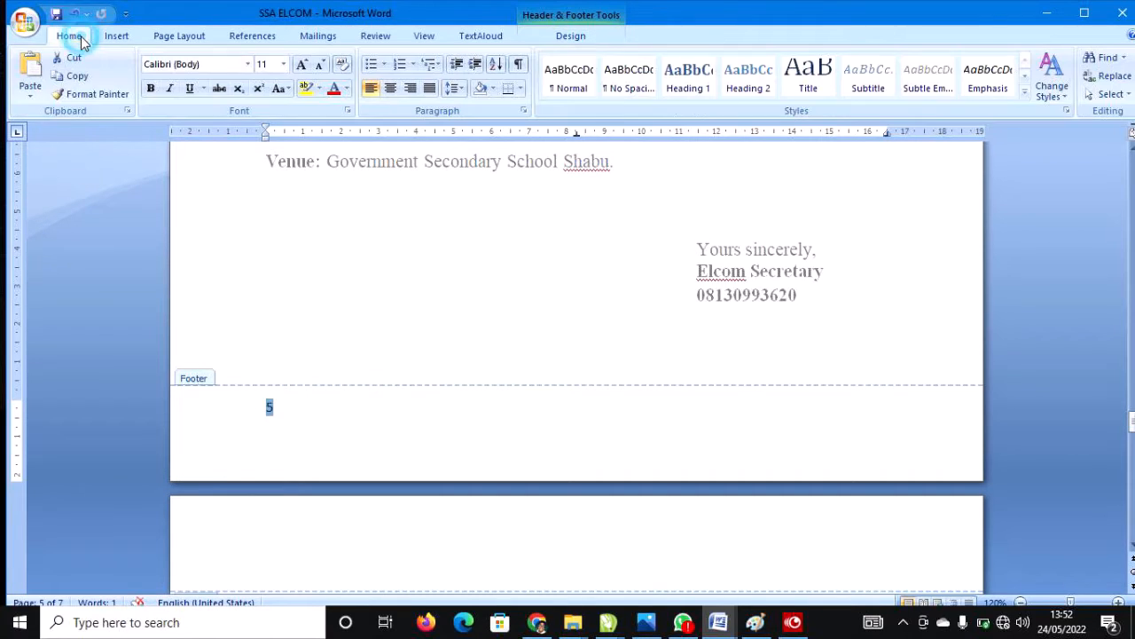
pyautogui.click(283, 64)
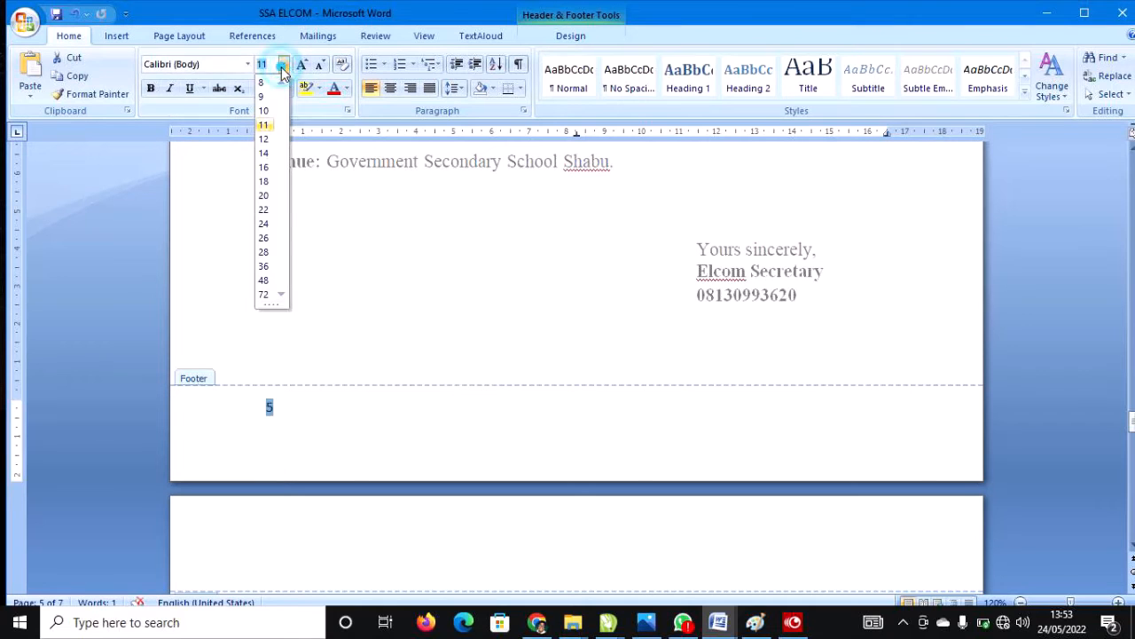
pyautogui.click(264, 174)
pyautogui.doubleClick(426, 246)
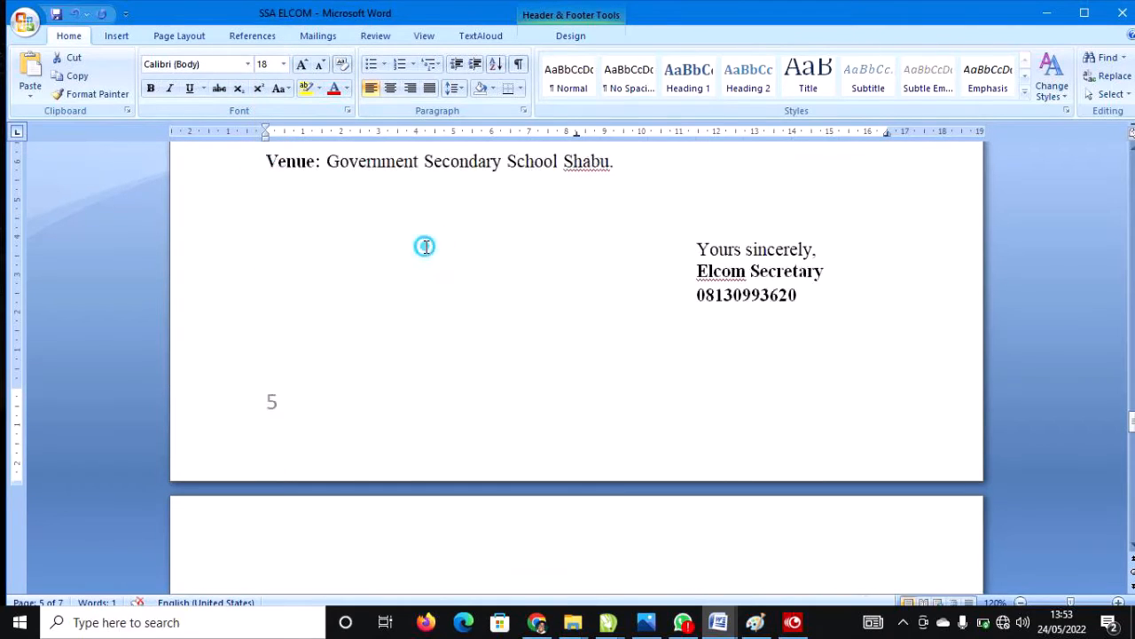
# Step: Check the enlarged page numbers on the earlier pages and remove the page numbers from the document
pyautogui.scroll(-10, 426, 247)
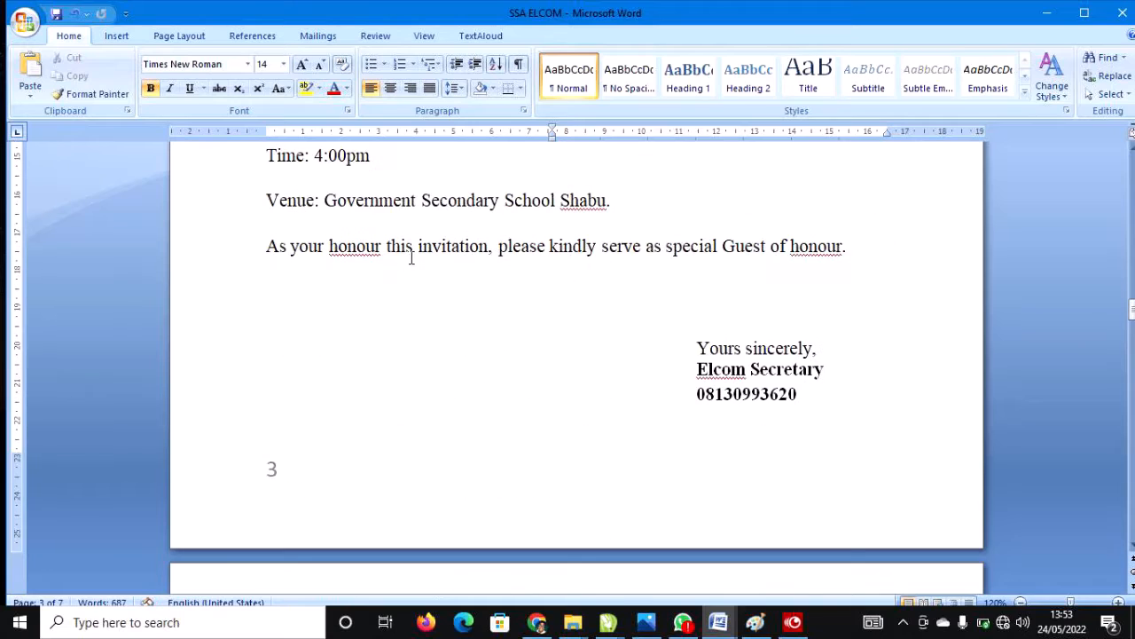
pyautogui.scroll(12, 388, 259)
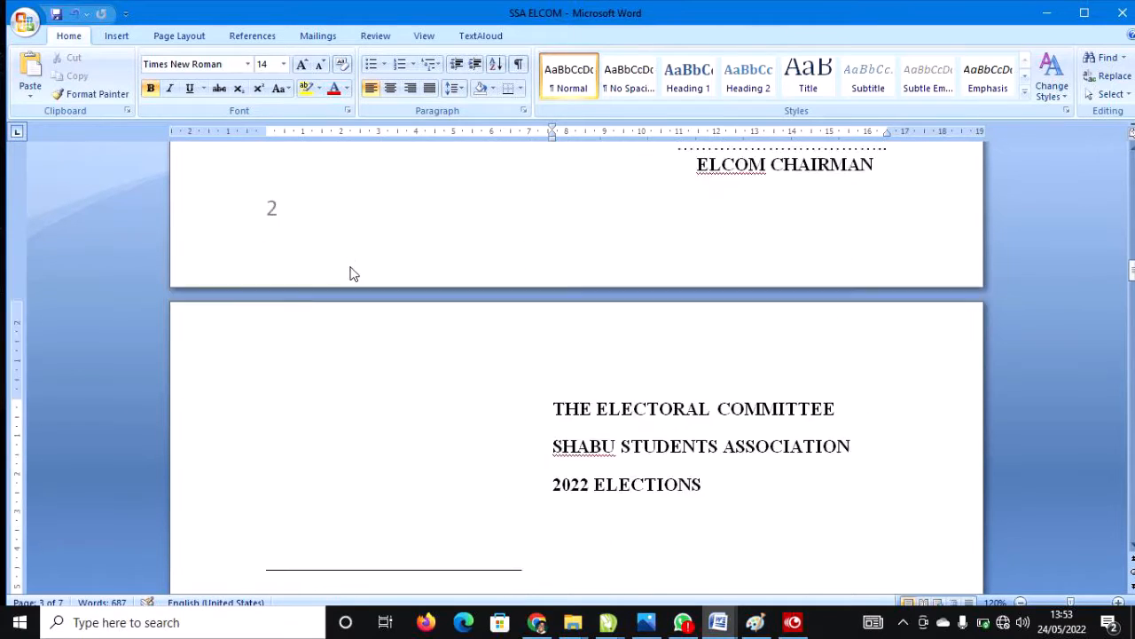
pyautogui.scroll(5, 351, 263)
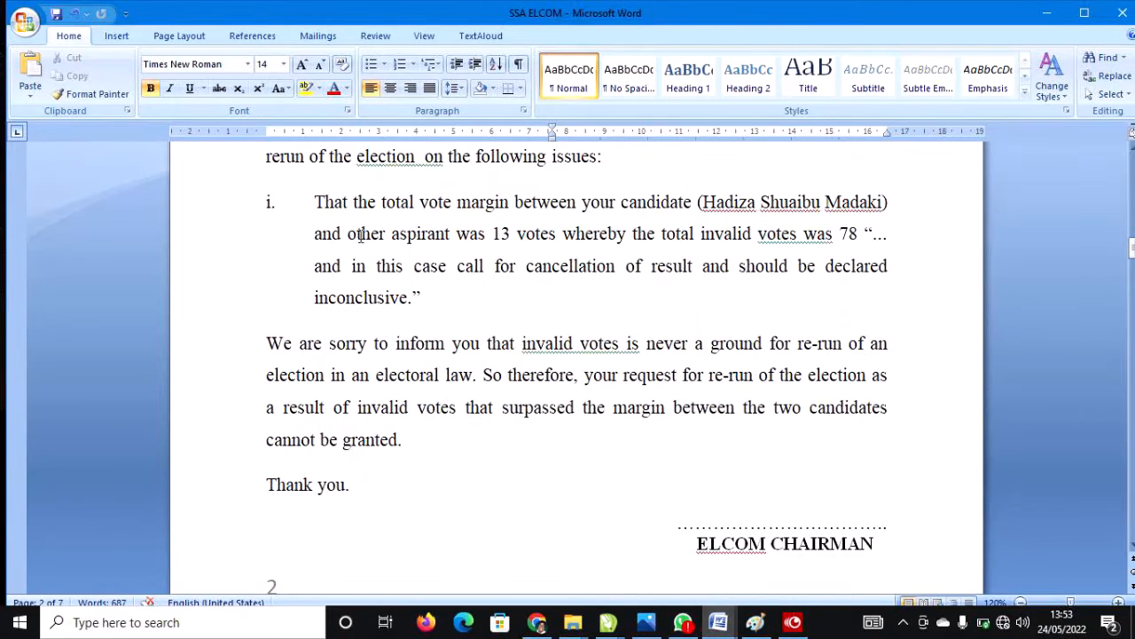
pyautogui.scroll(-4, 309, 185)
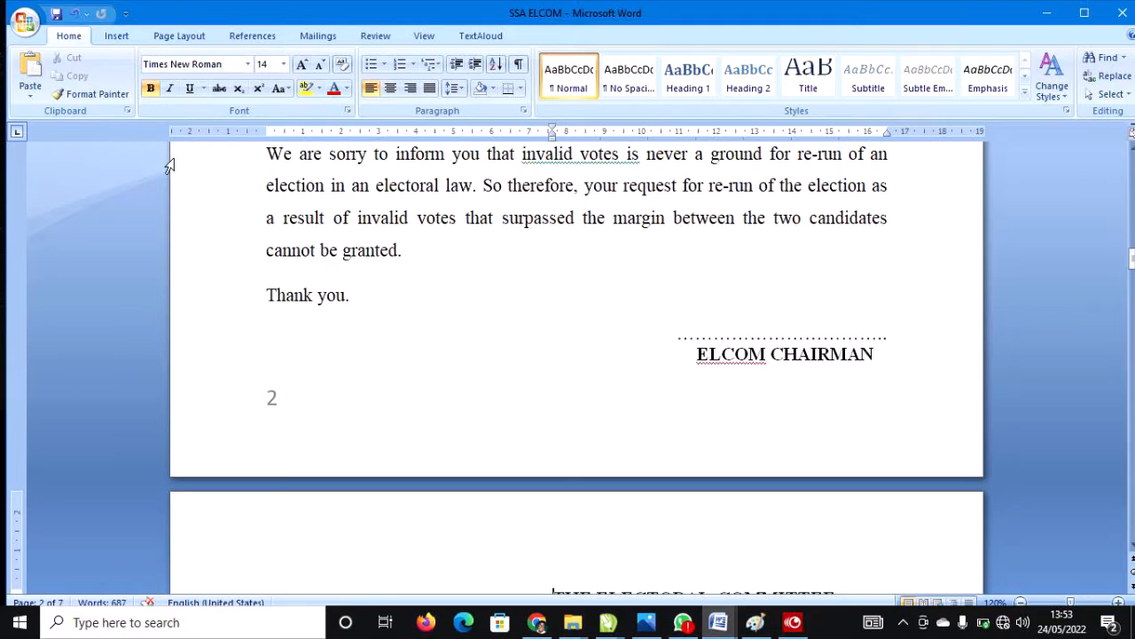
pyautogui.click(119, 37)
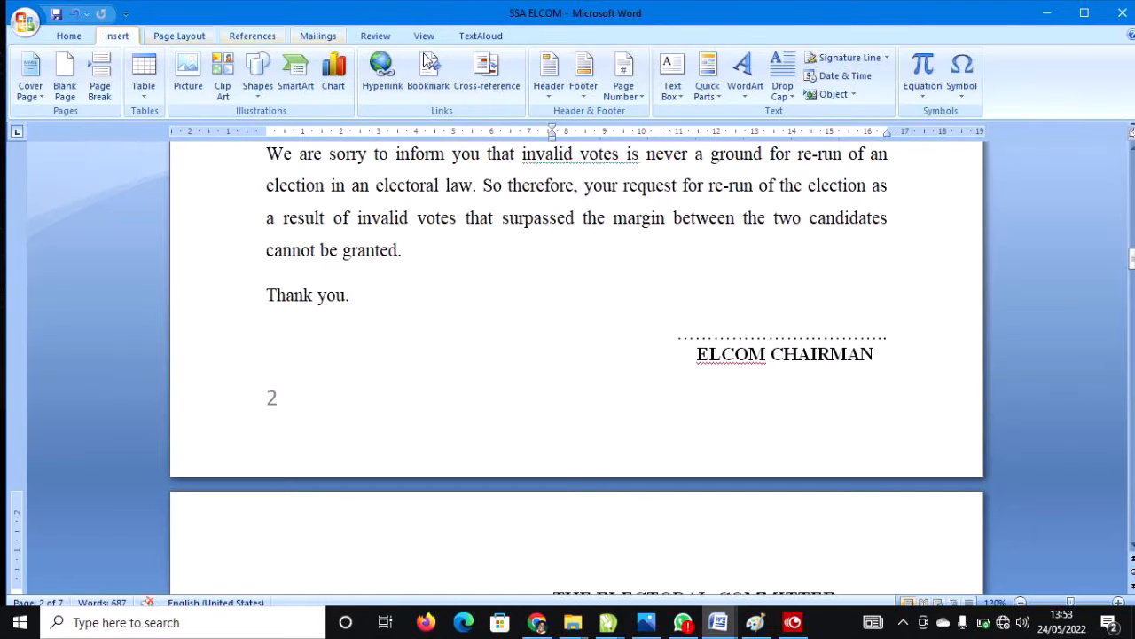
pyautogui.click(624, 96)
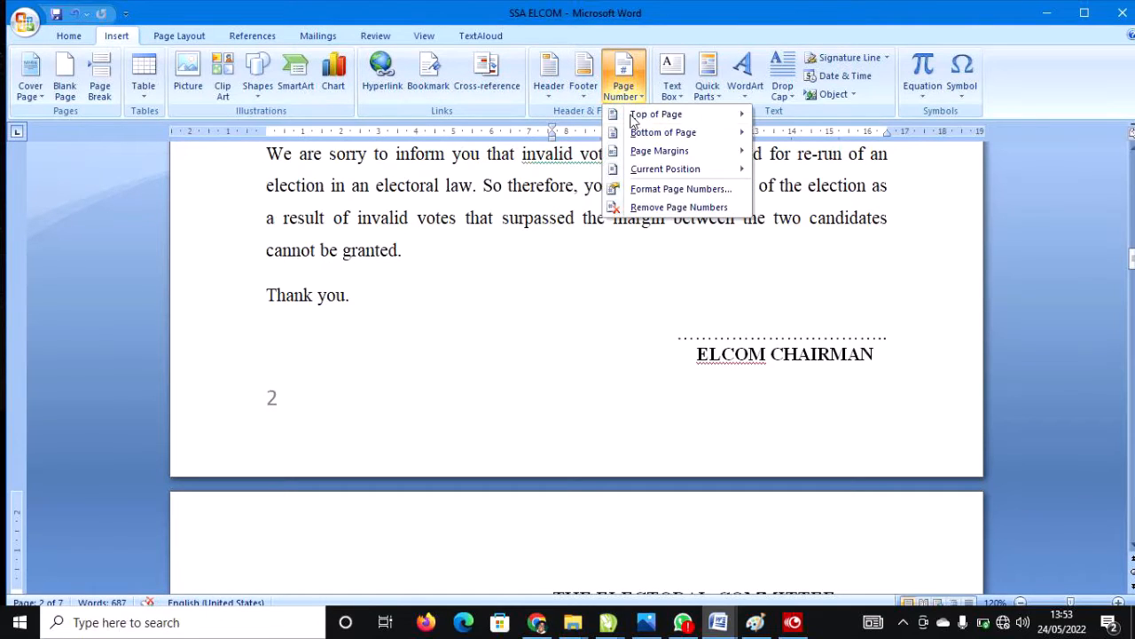
pyautogui.click(658, 210)
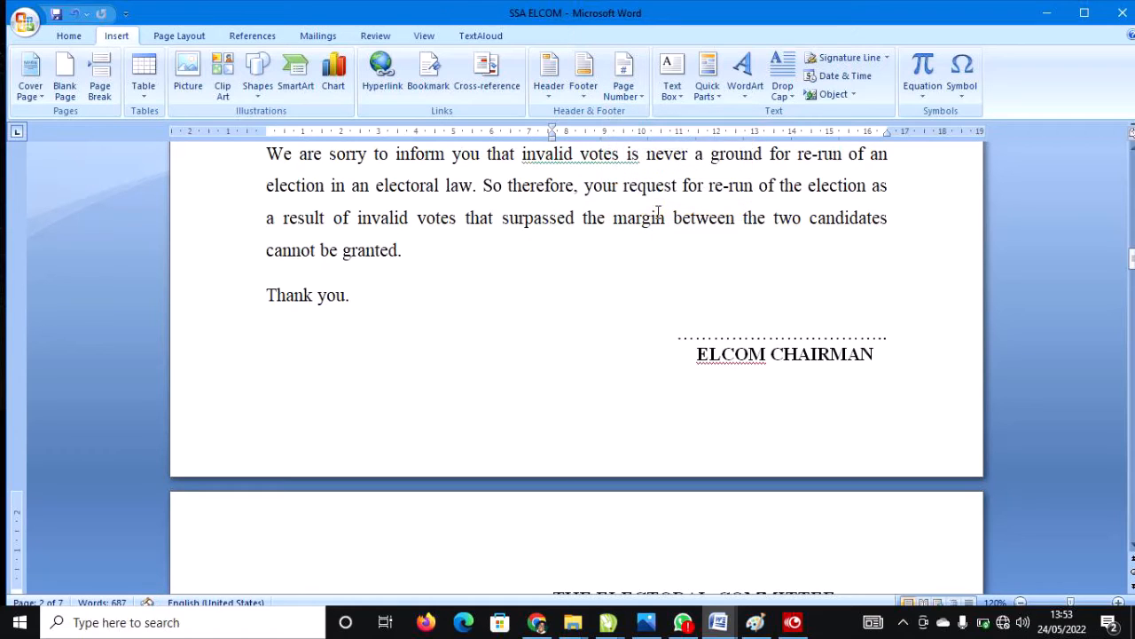
# Step: Insert page numbers at the bottom of the pages in the Plain Number 2 style and return to the first page's bottom
pyautogui.click(638, 99)
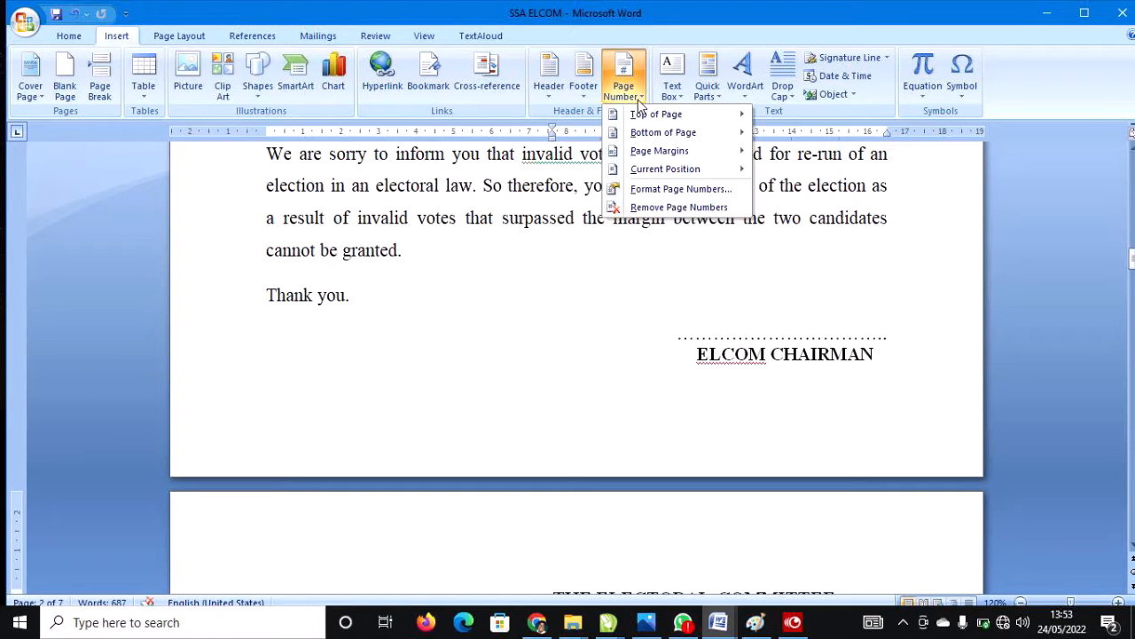
pyautogui.moveTo(667, 135)
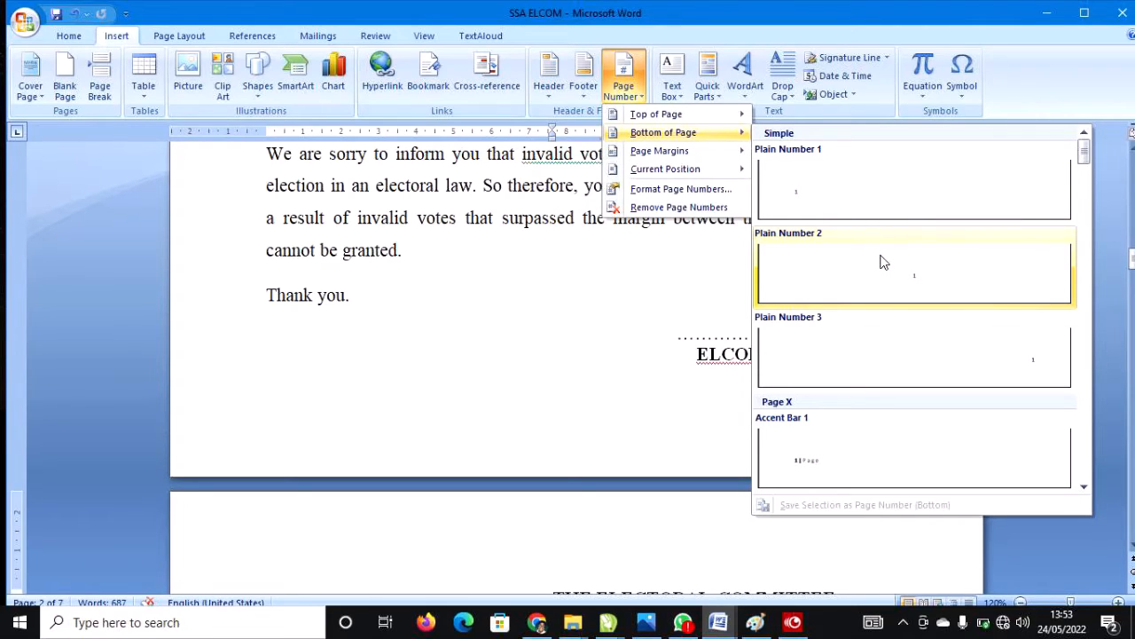
pyautogui.click(882, 261)
pyautogui.doubleClick(546, 426)
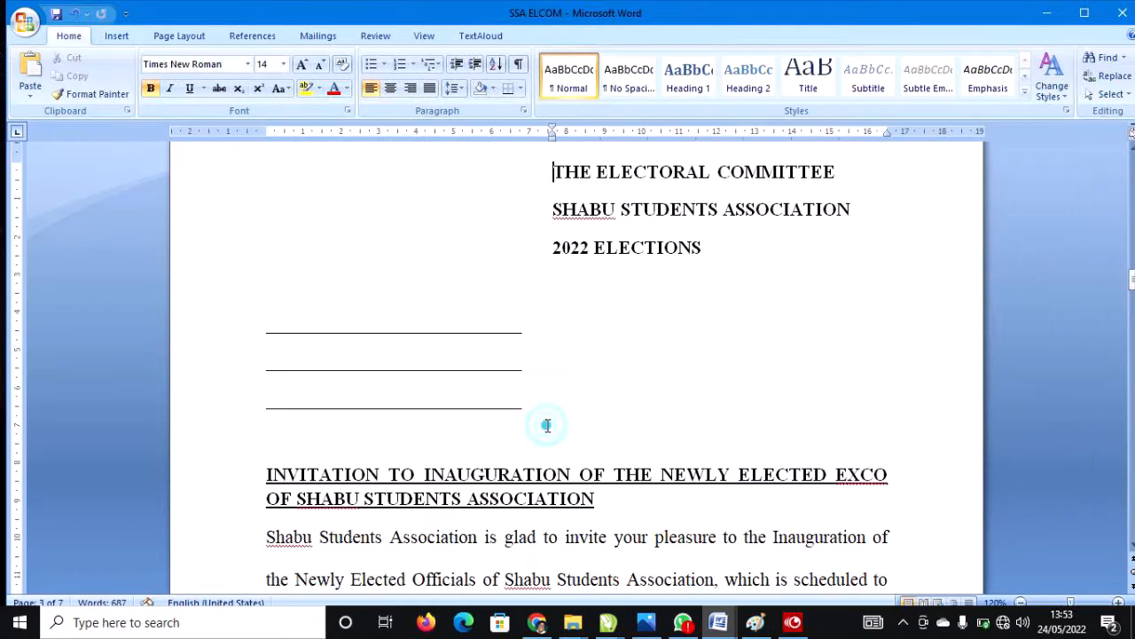
pyautogui.scroll(20, 546, 417)
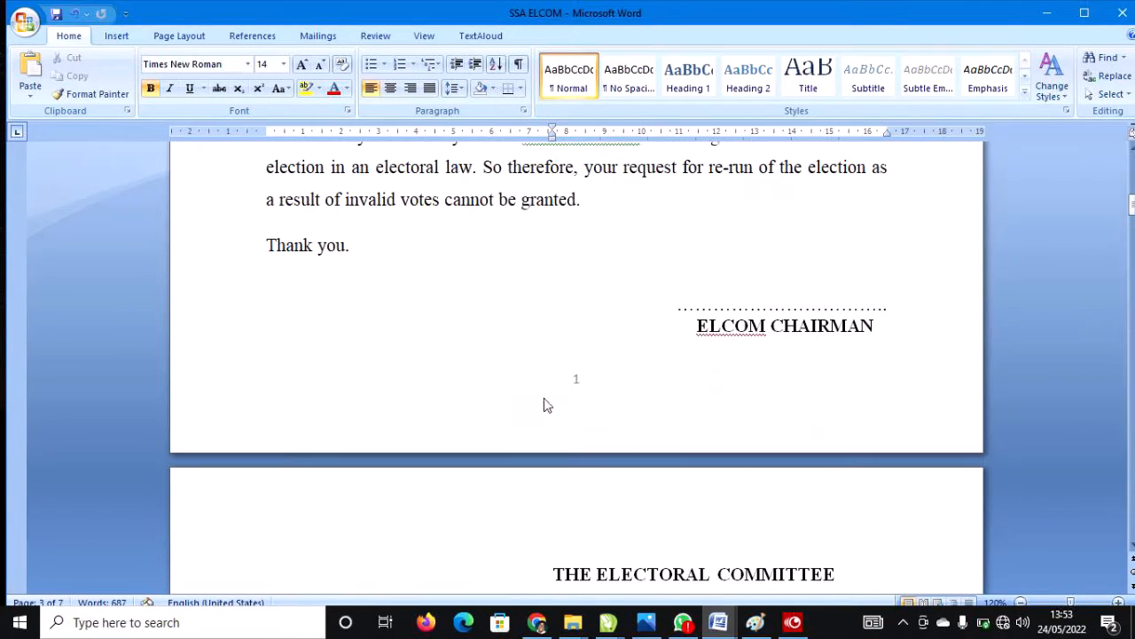
# Step: Change the page number format of the document to A, B, C, …
pyautogui.scroll(5, 585, 387)
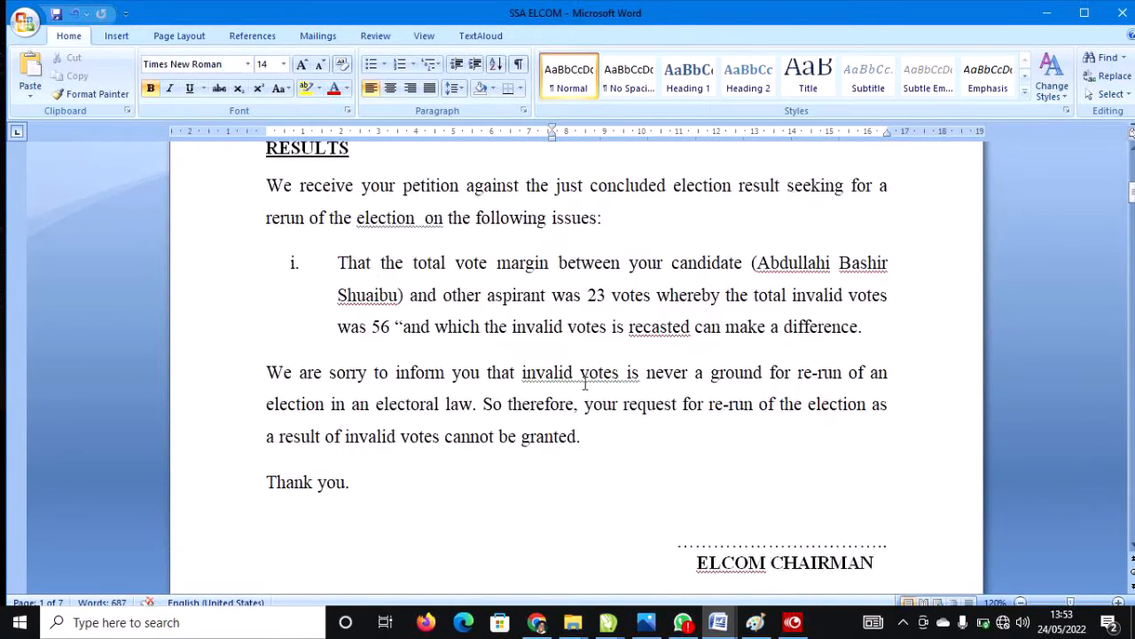
pyautogui.scroll(11, 586, 384)
pyautogui.scroll(-17, 586, 382)
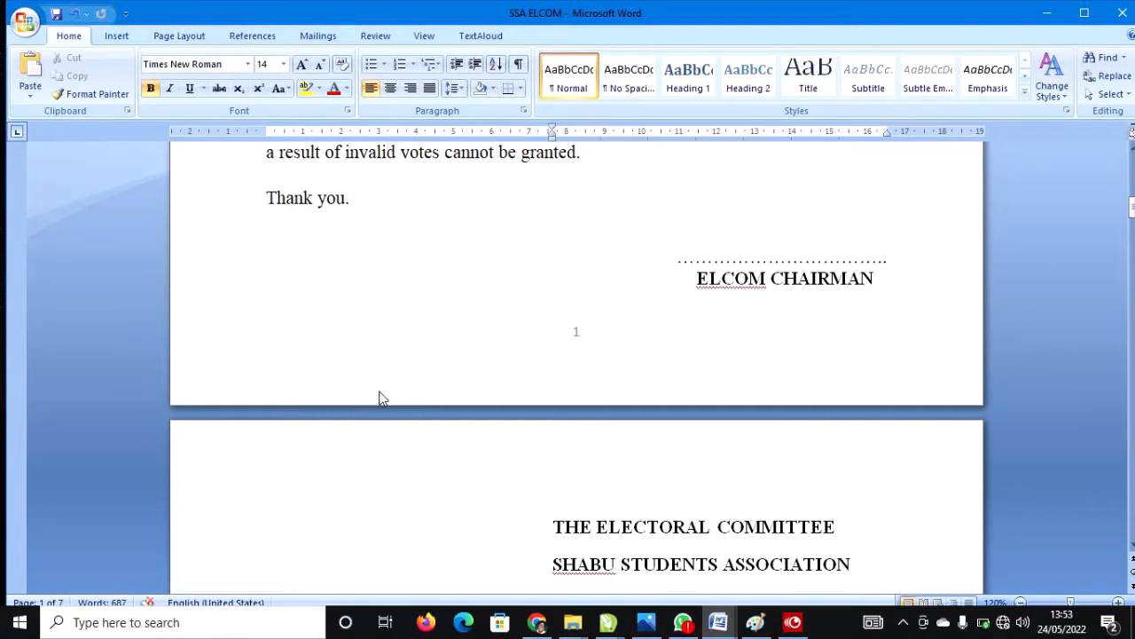
pyautogui.scroll(-3, 381, 395)
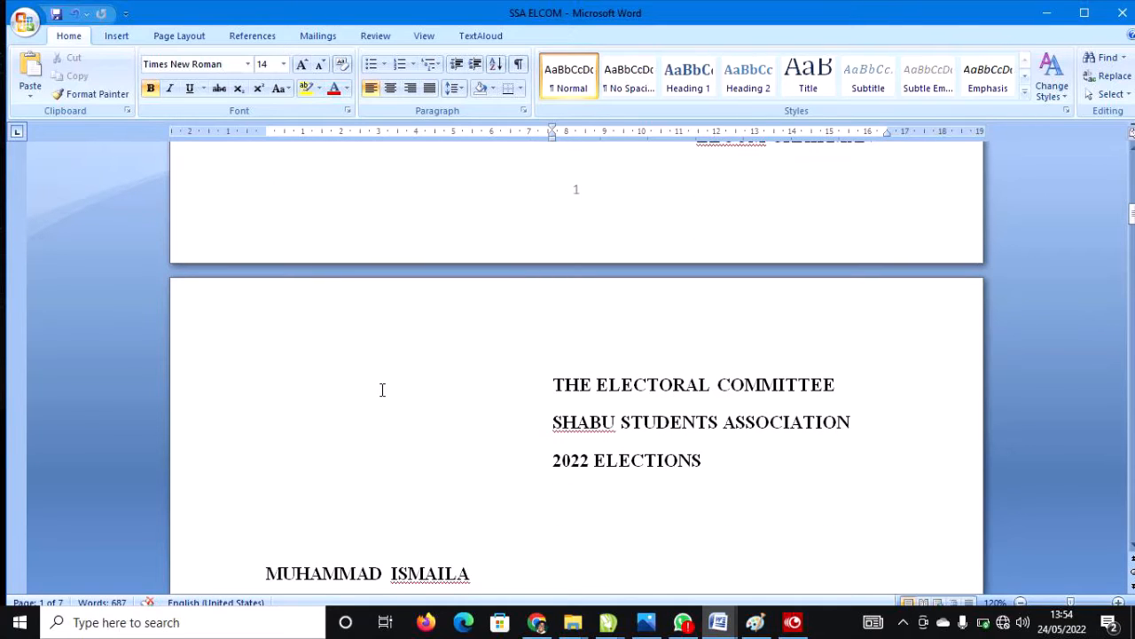
pyautogui.click(116, 39)
pyautogui.click(632, 94)
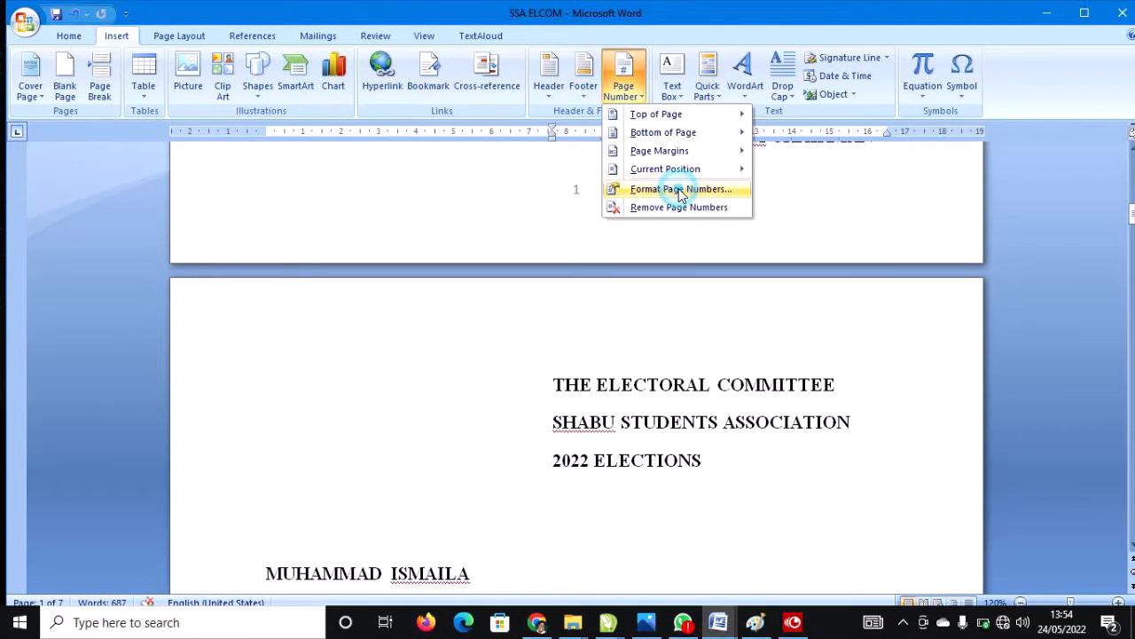
pyautogui.click(657, 189)
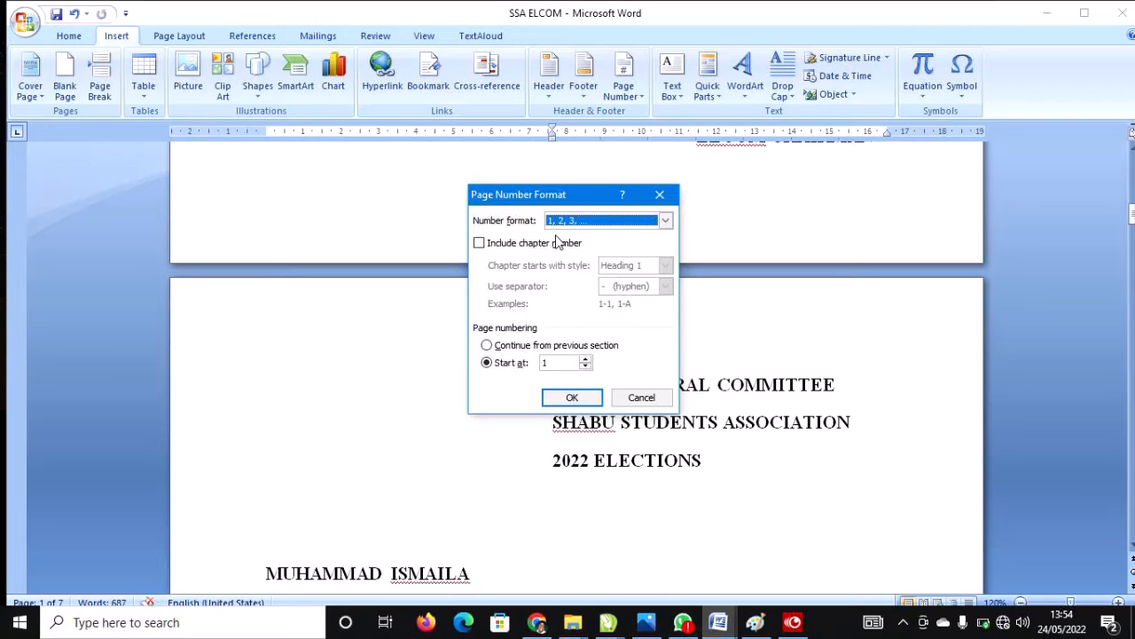
pyautogui.click(666, 222)
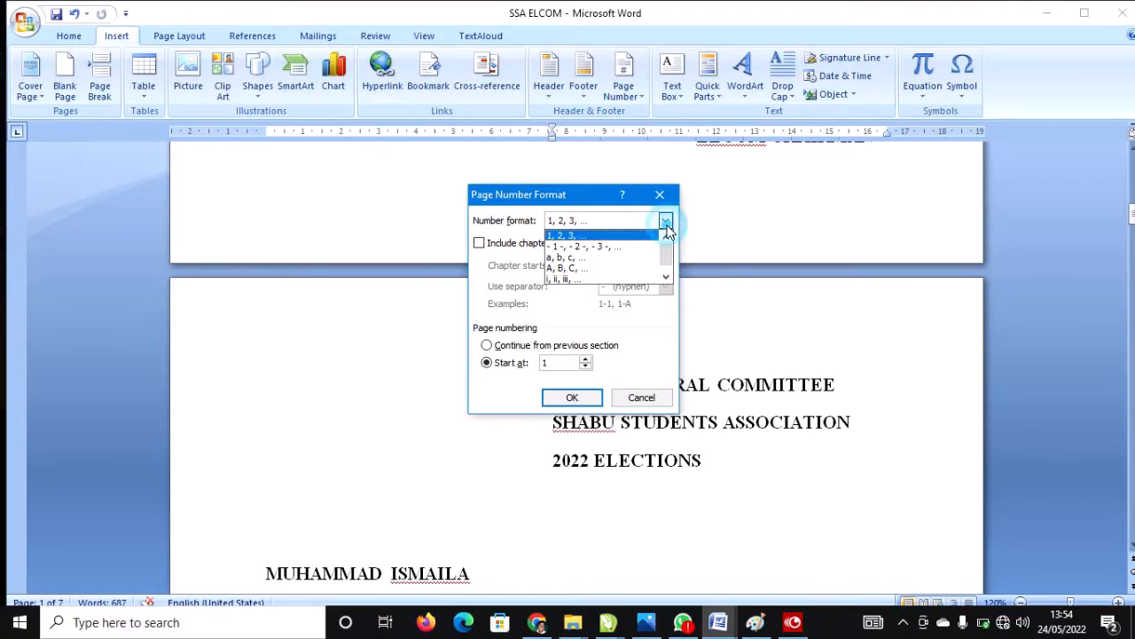
pyautogui.click(596, 269)
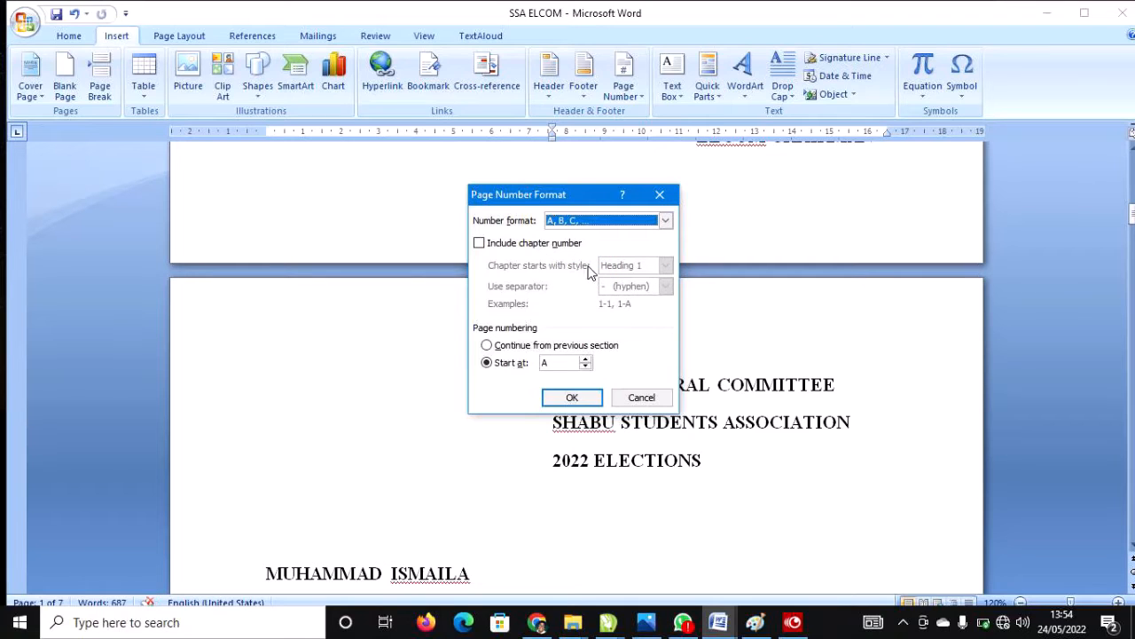
pyautogui.click(572, 397)
# Step: Examine the lettered page numbers at the bottom of the pages from the first page through the fifth
pyautogui.scroll(3, 578, 390)
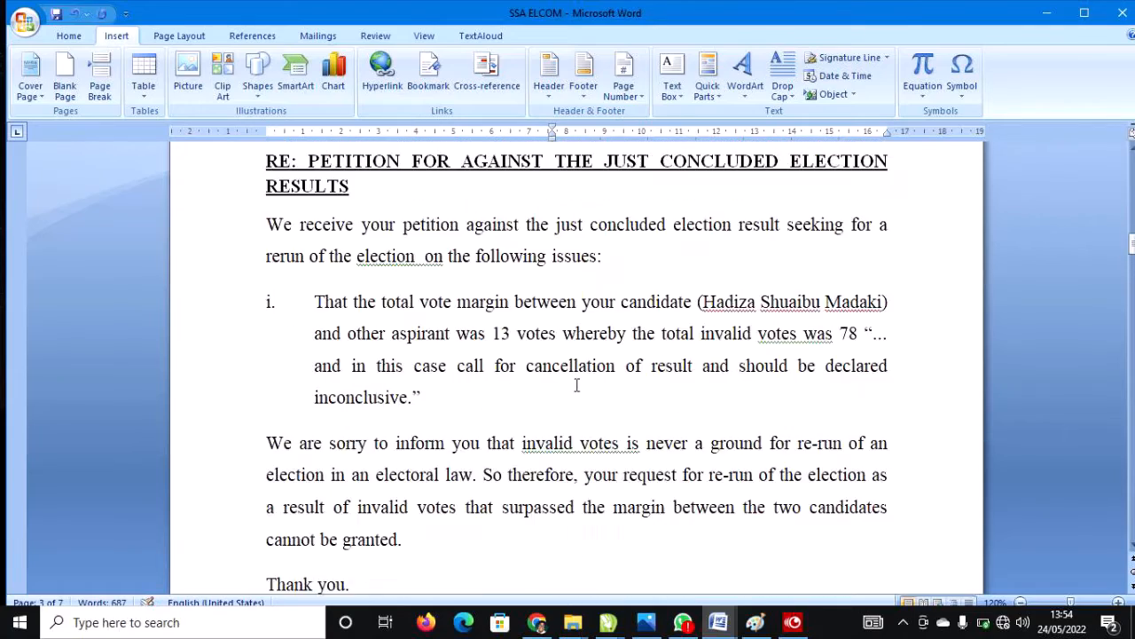
pyautogui.scroll(-6, 576, 386)
pyautogui.scroll(3, 576, 385)
pyautogui.scroll(-7, 578, 387)
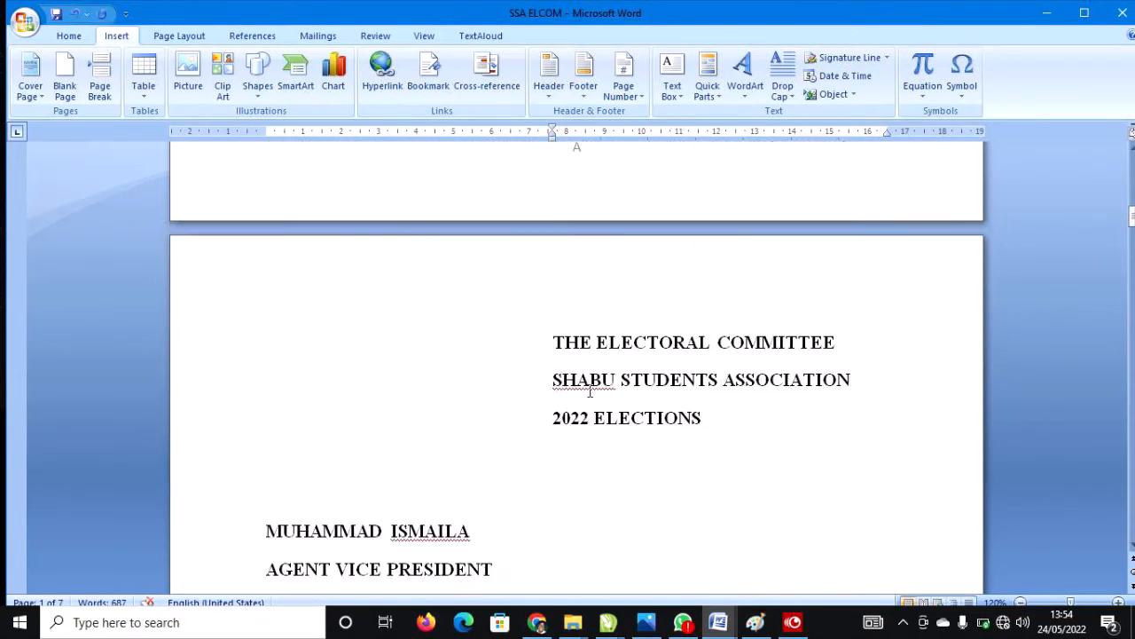
pyautogui.scroll(-13, 577, 408)
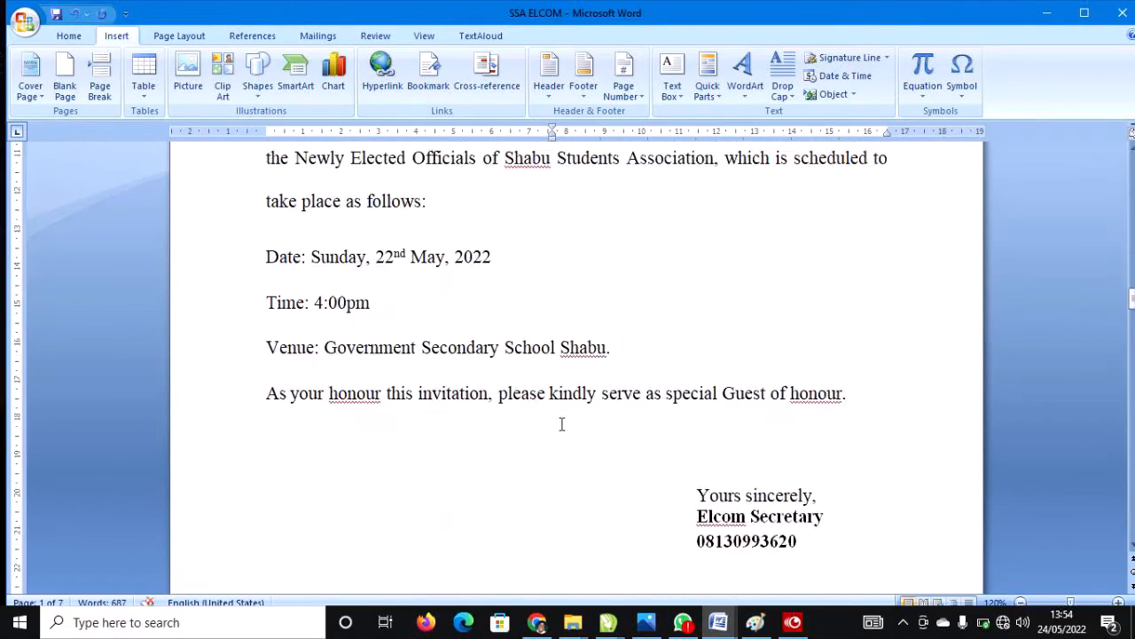
pyautogui.scroll(-20, 564, 433)
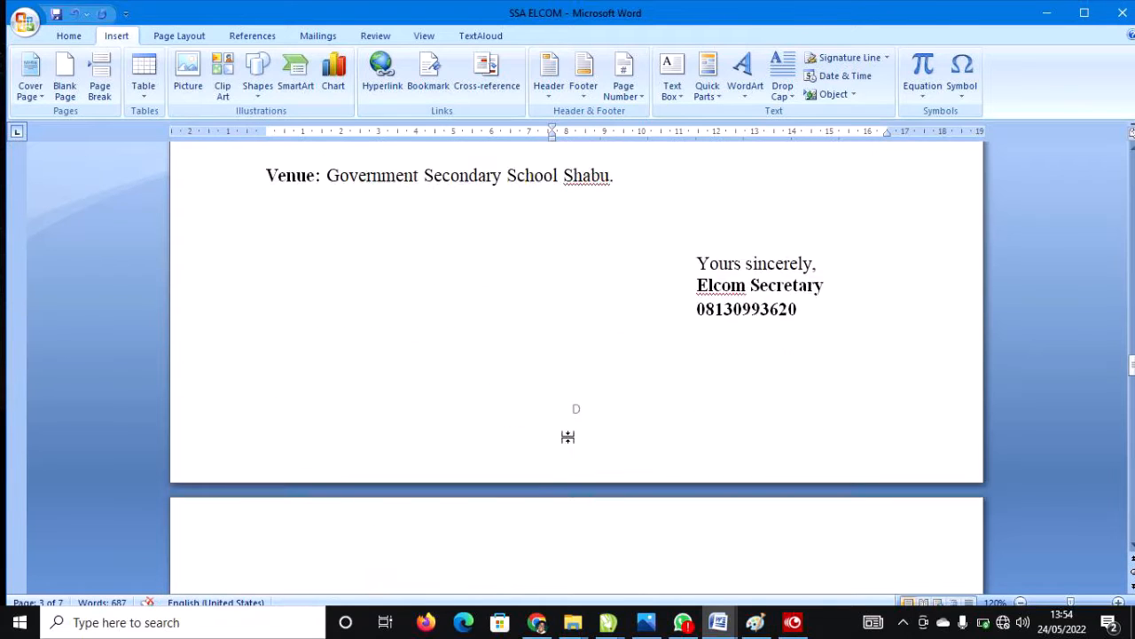
pyautogui.scroll(-15, 569, 436)
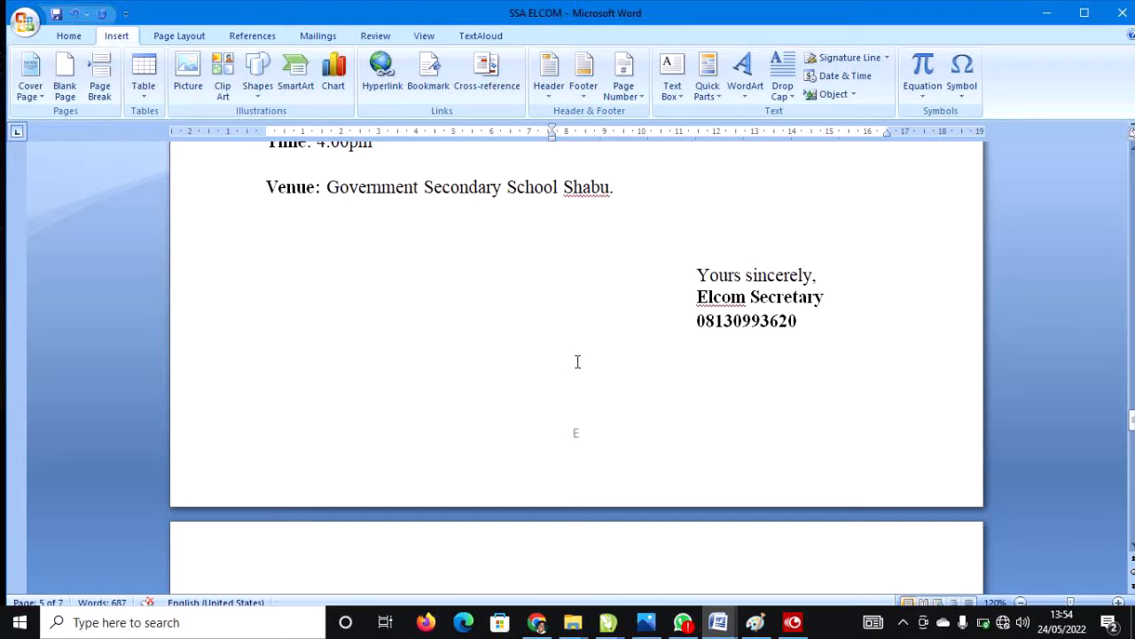
# Step: Remove the lettered page numbers from the document
pyautogui.click(620, 99)
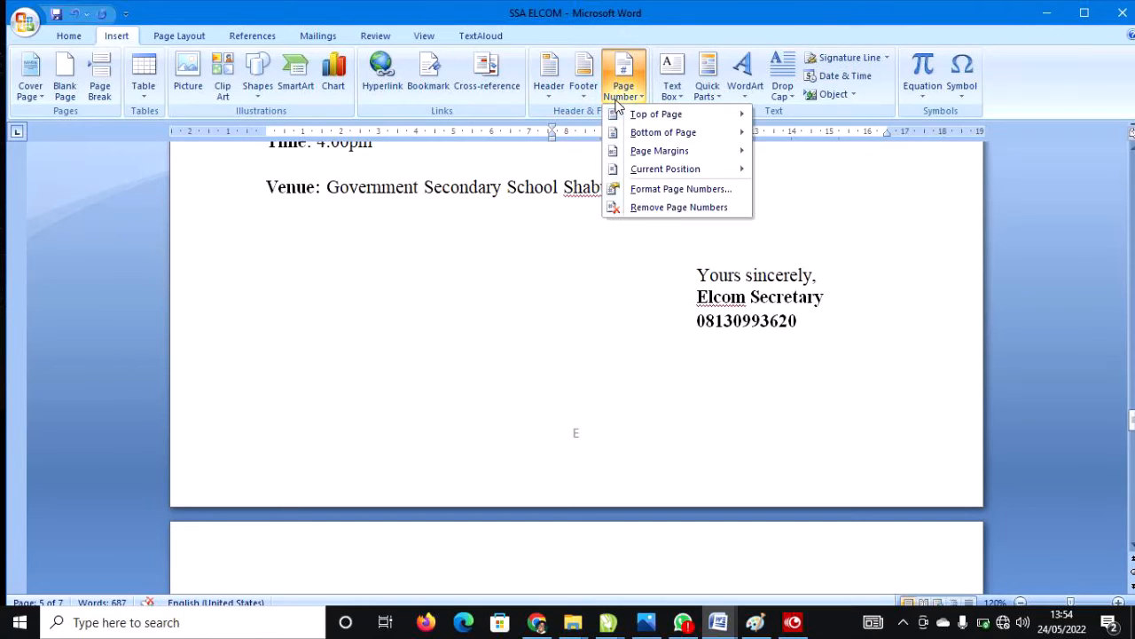
pyautogui.click(119, 37)
pyautogui.click(634, 100)
pyautogui.click(666, 208)
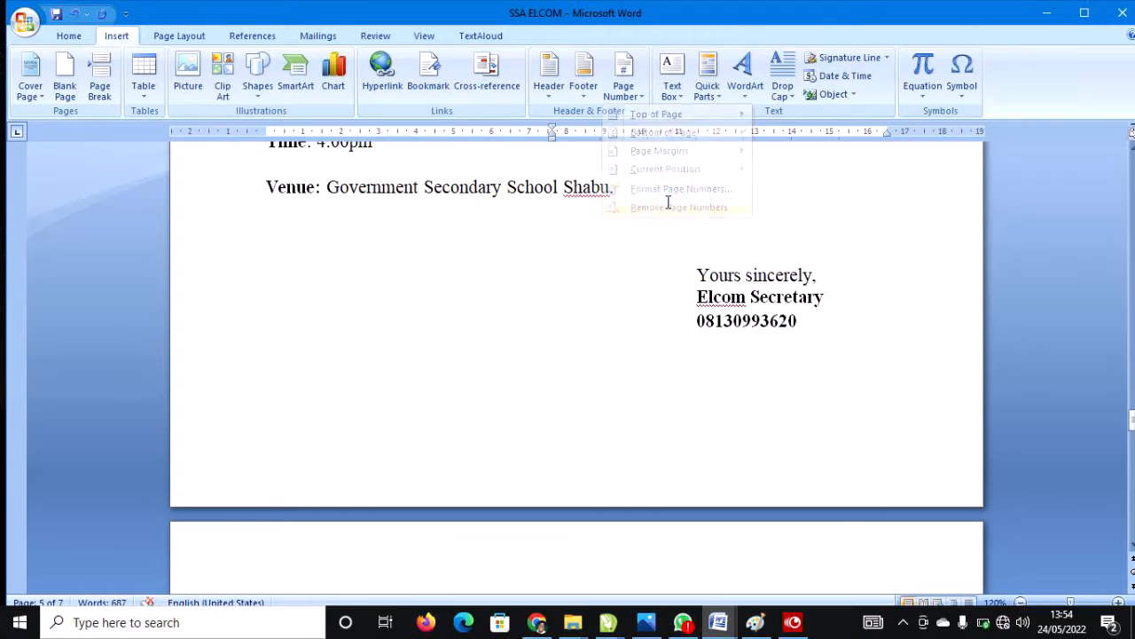
# Step: Set the page number format to lowercase Roman numerals (i, ii, iii, …)
pyautogui.click(188, 35)
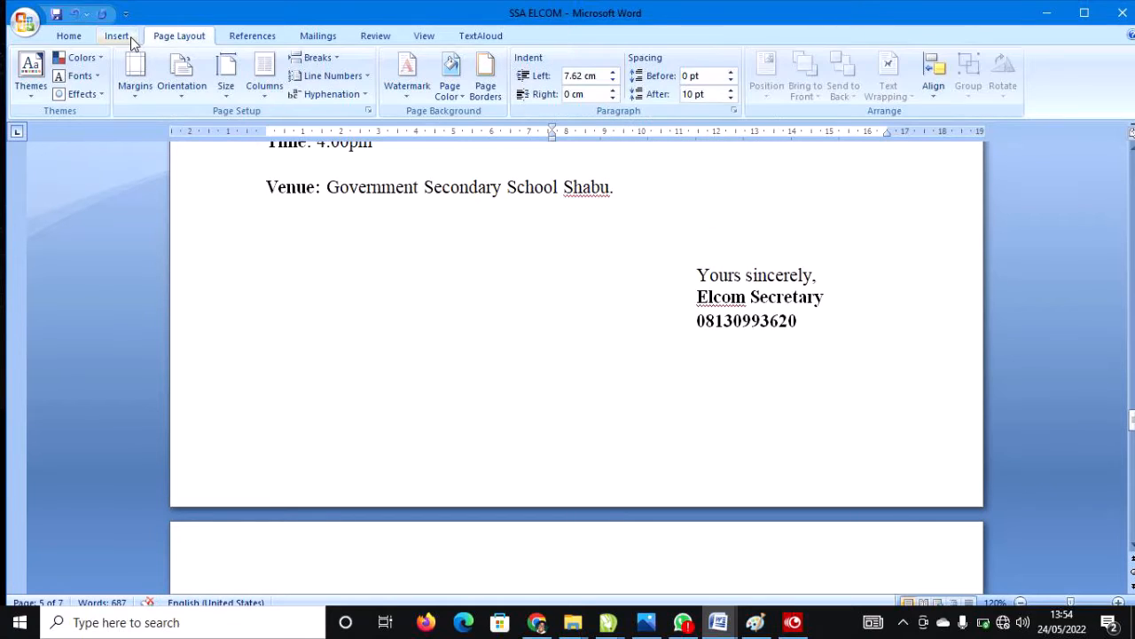
pyautogui.click(131, 37)
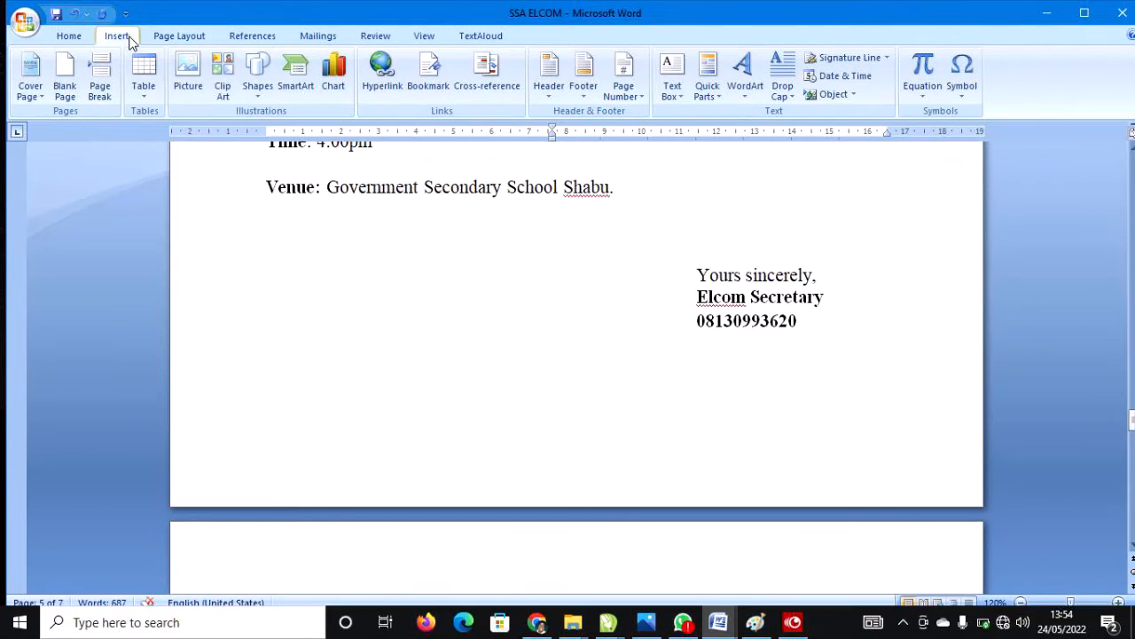
pyautogui.click(645, 99)
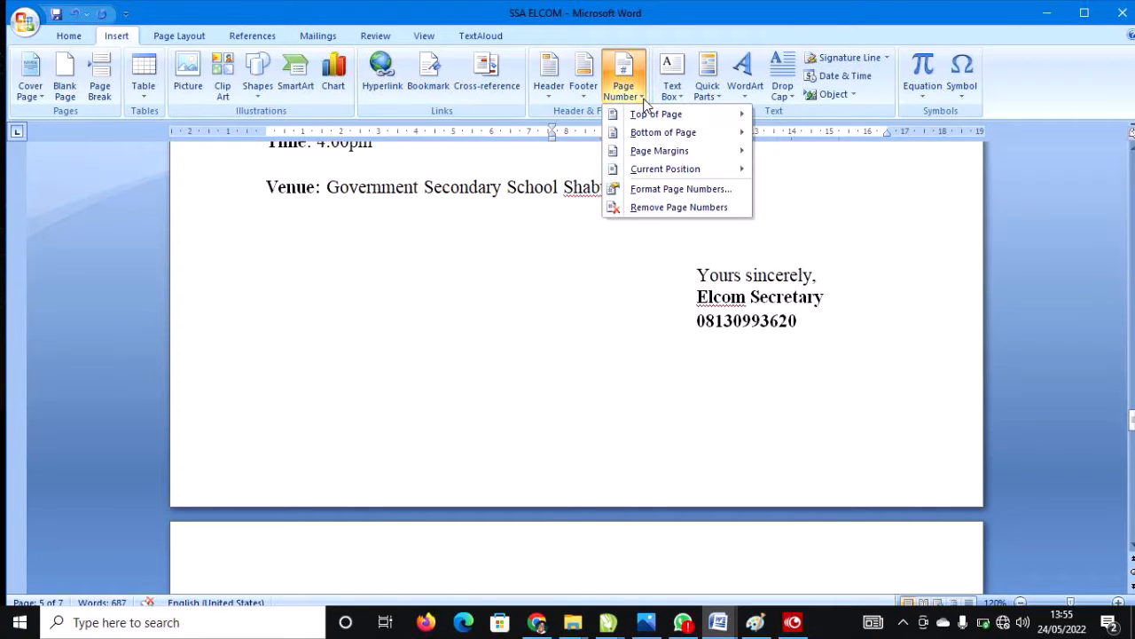
pyautogui.click(687, 191)
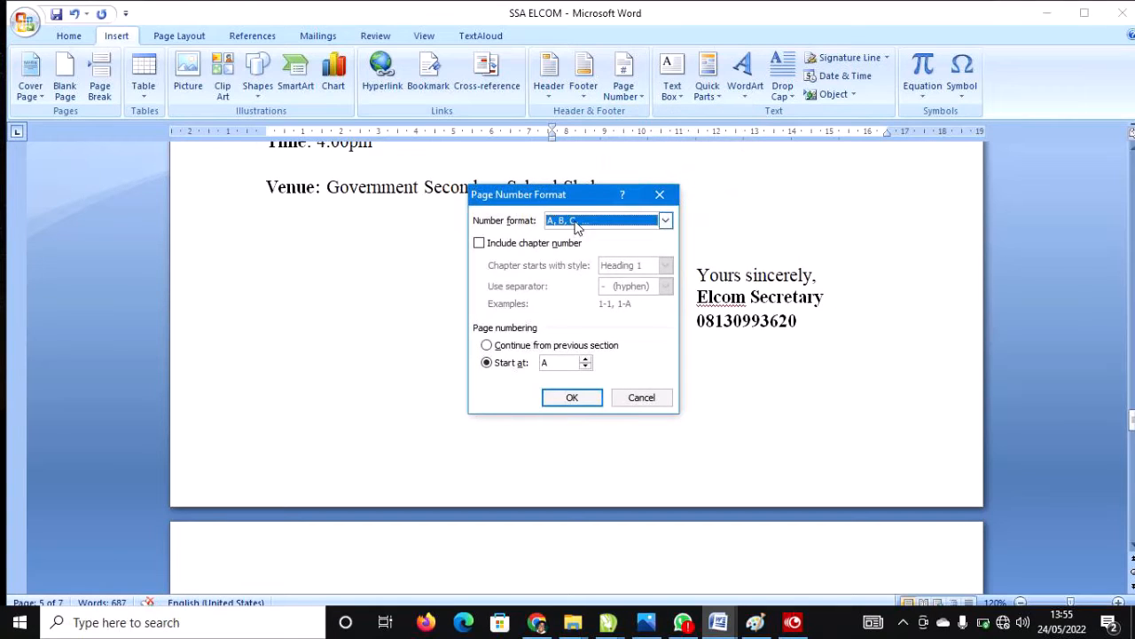
pyautogui.click(667, 220)
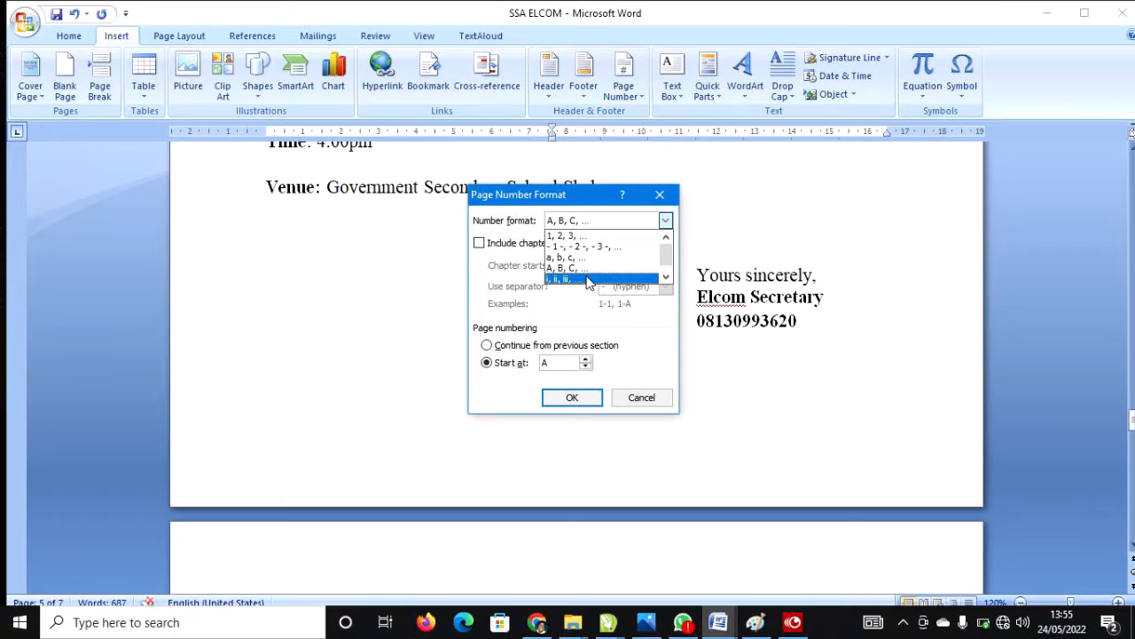
pyautogui.click(568, 278)
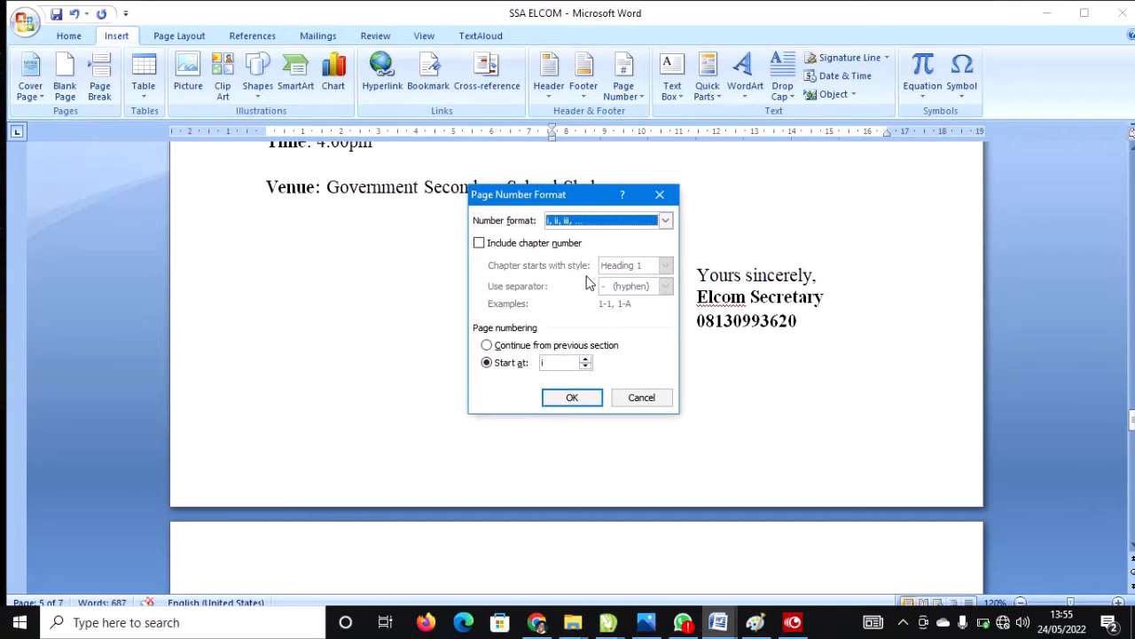
pyautogui.click(572, 398)
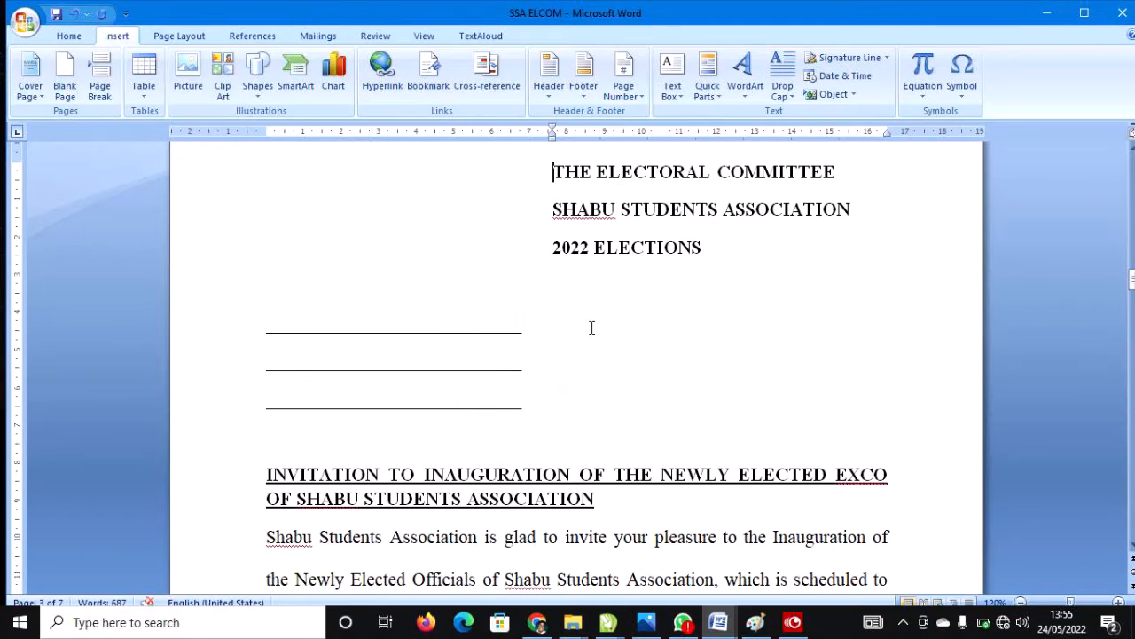
# Step: Insert Plain Number 2 page numbers at the bottom of the pages, return to the document body and check the first page's number
pyautogui.click(638, 100)
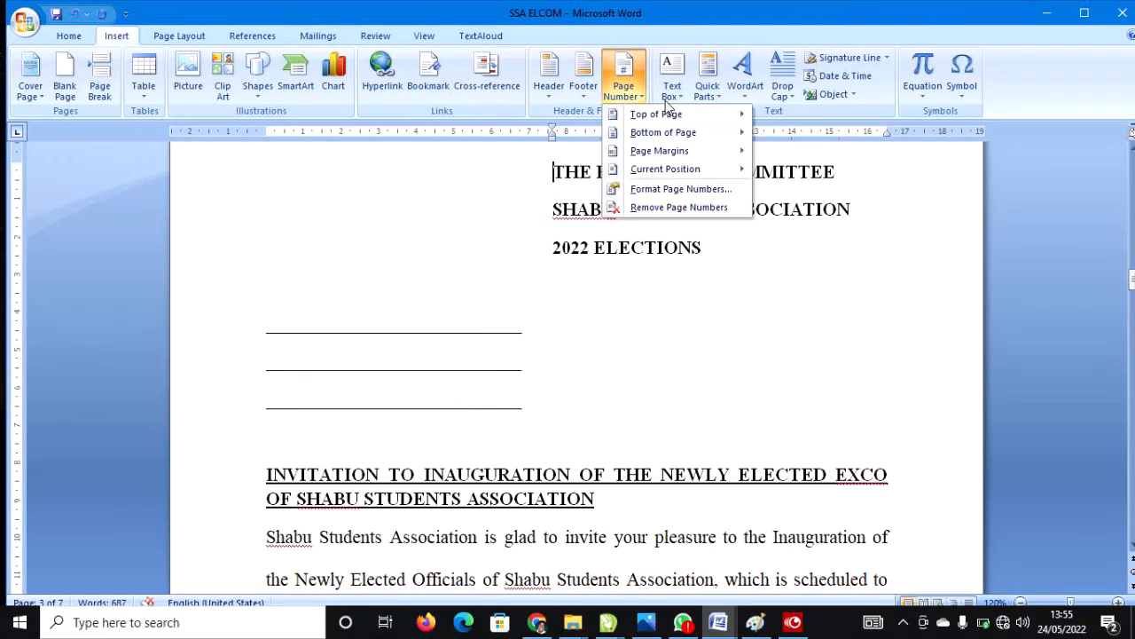
pyautogui.moveTo(695, 138)
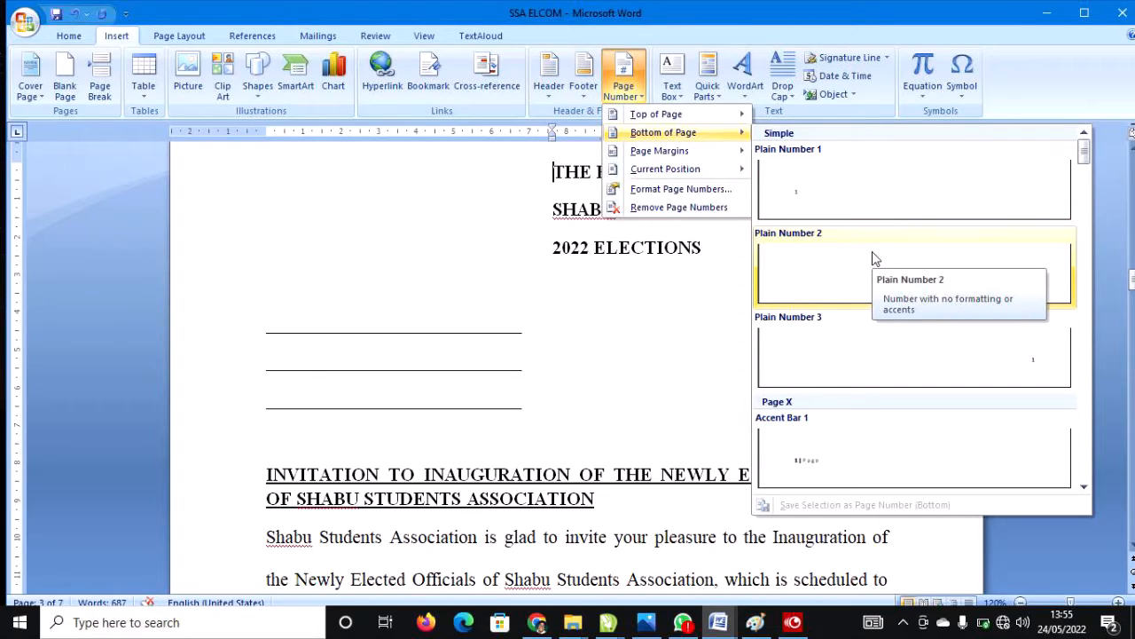
pyautogui.click(874, 258)
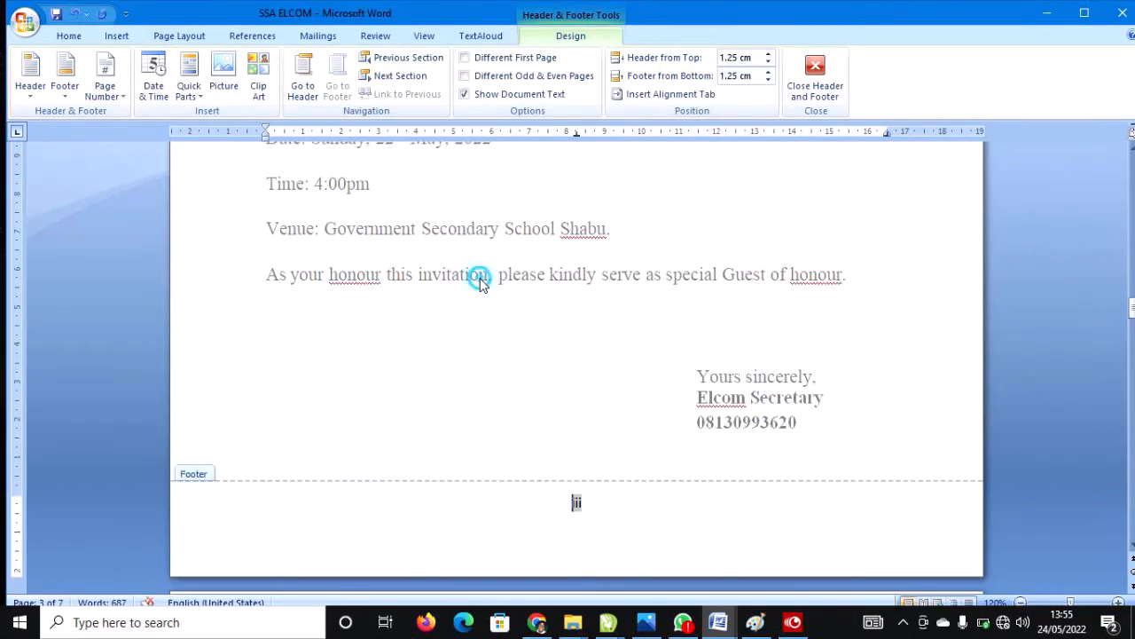
pyautogui.doubleClick(479, 279)
pyautogui.scroll(20, 479, 280)
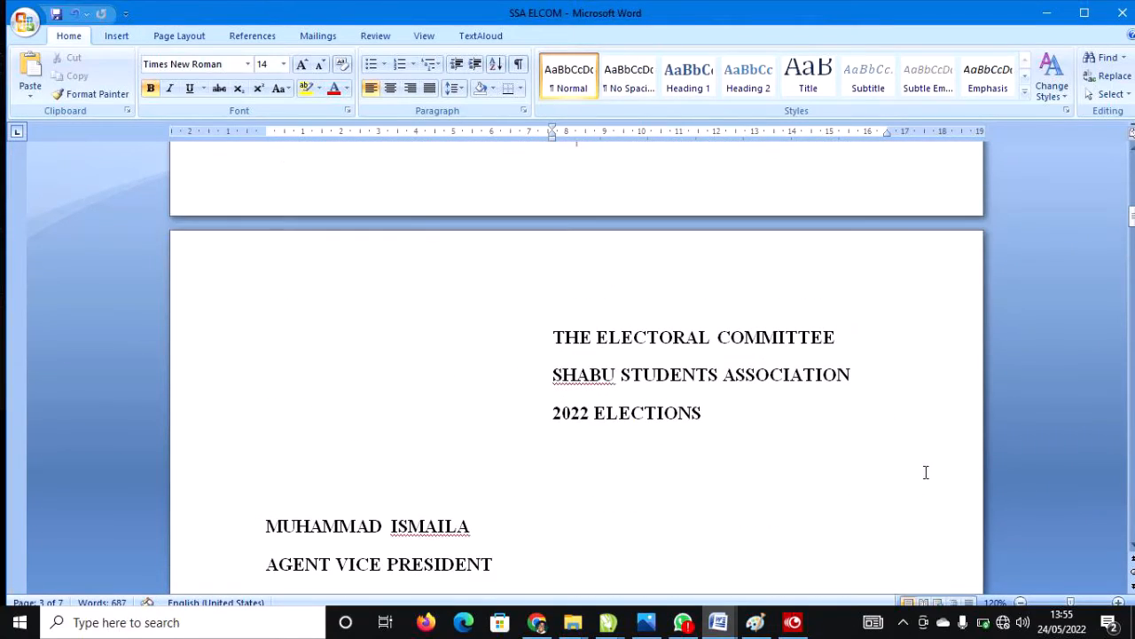
pyautogui.scroll(6, 713, 426)
pyautogui.scroll(-4, 758, 530)
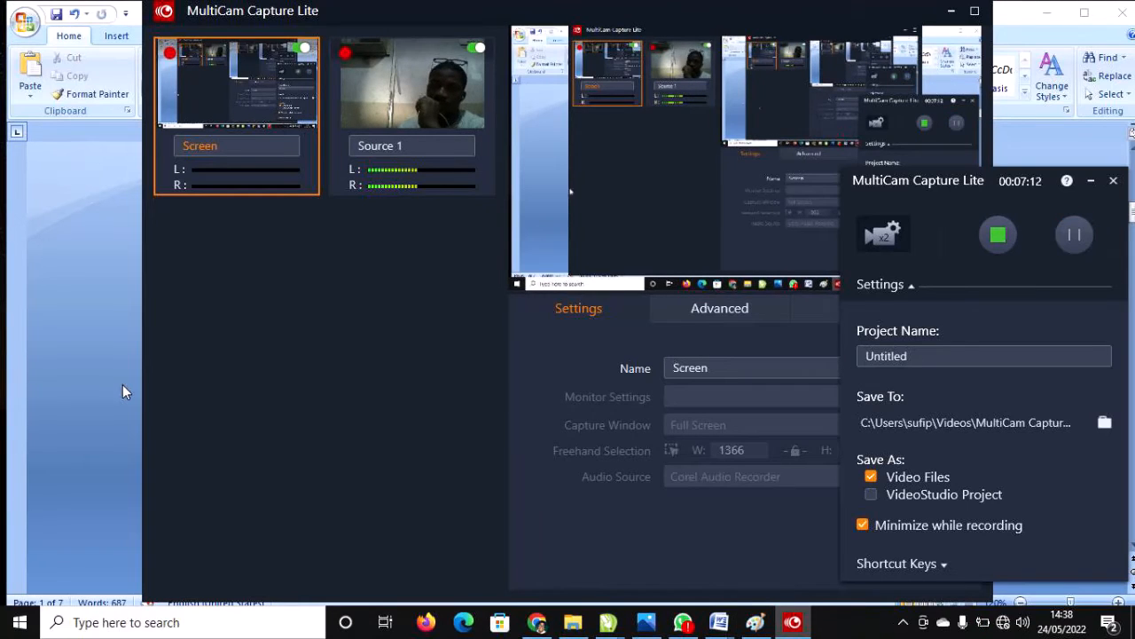
# Step: Return to the SSA ELCOM document and browse for a file to open in the SUFI PROJECT folder on the Desktop
pyautogui.click(126, 371)
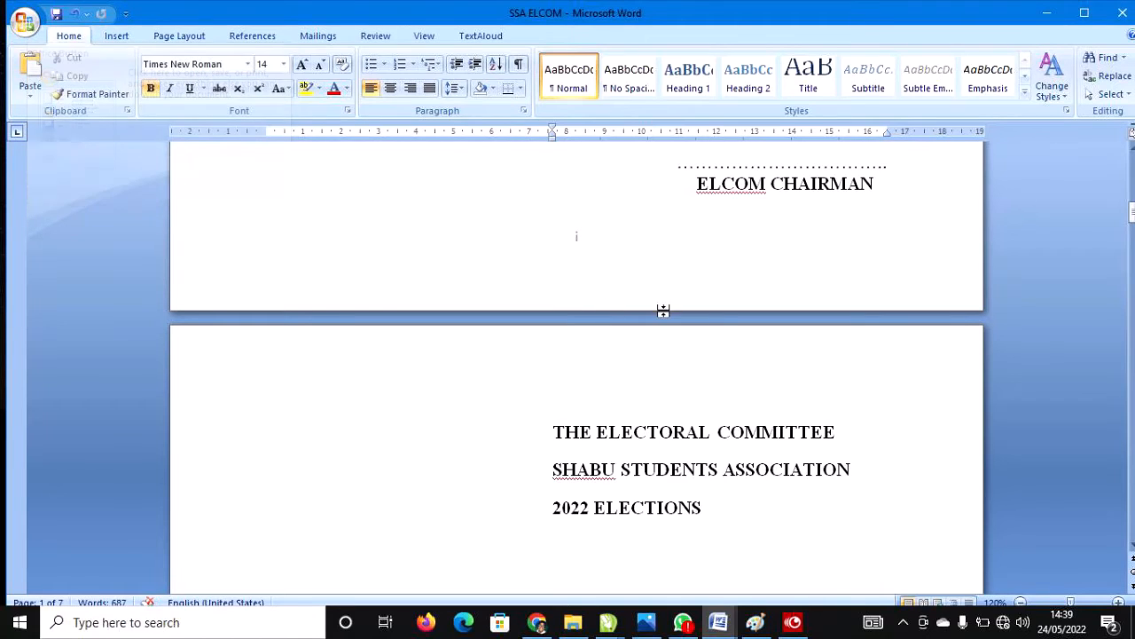
pyautogui.click(25, 19)
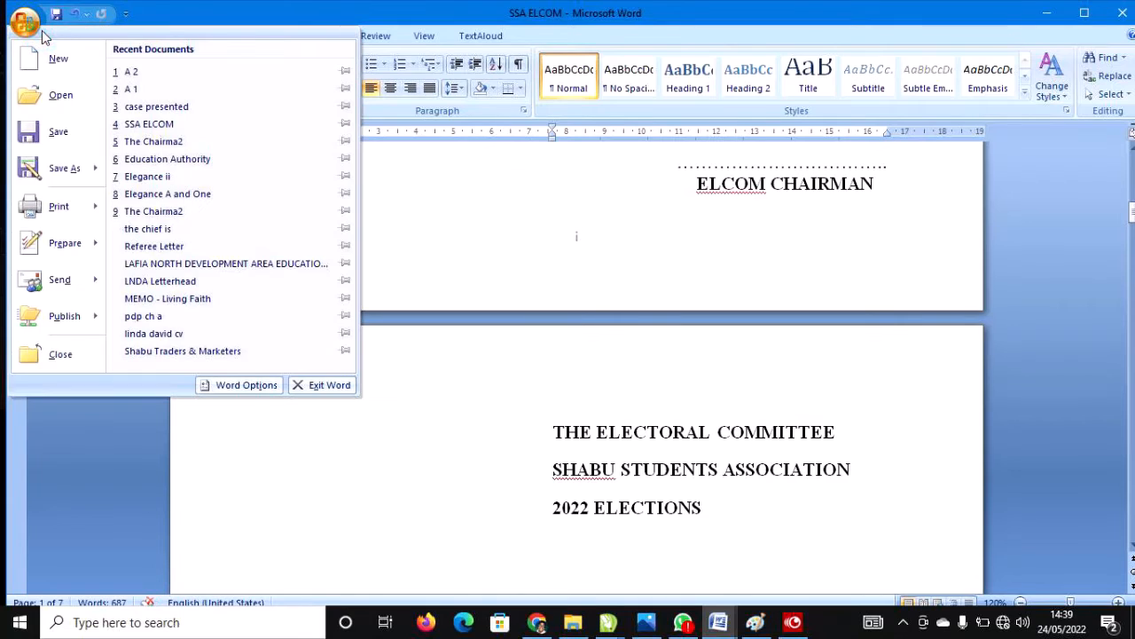
pyautogui.click(57, 107)
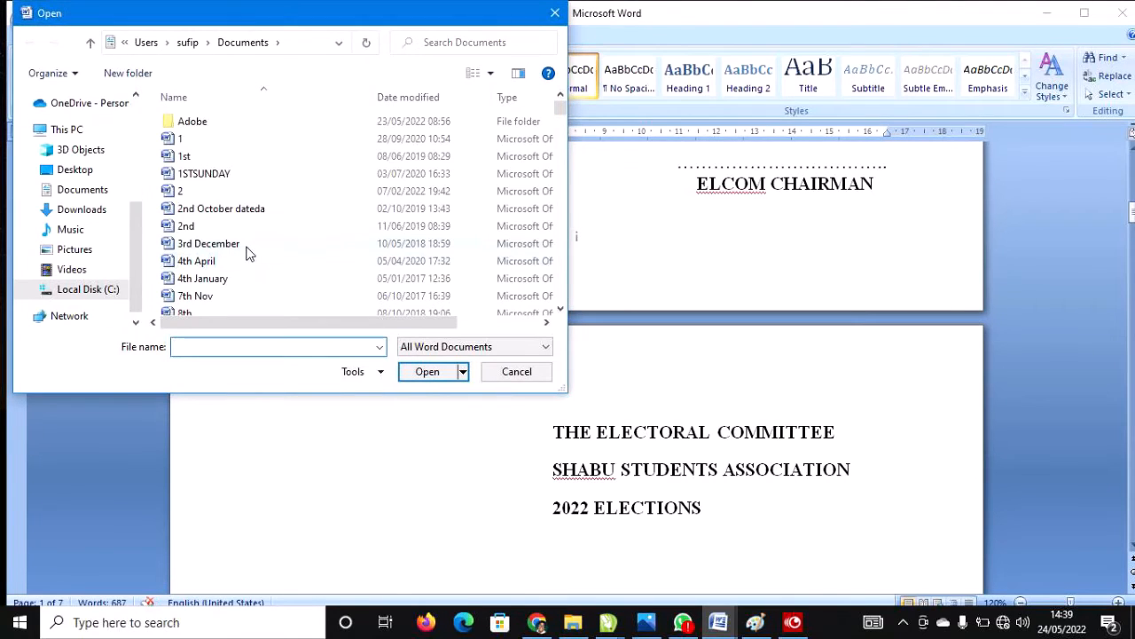
pyautogui.click(81, 171)
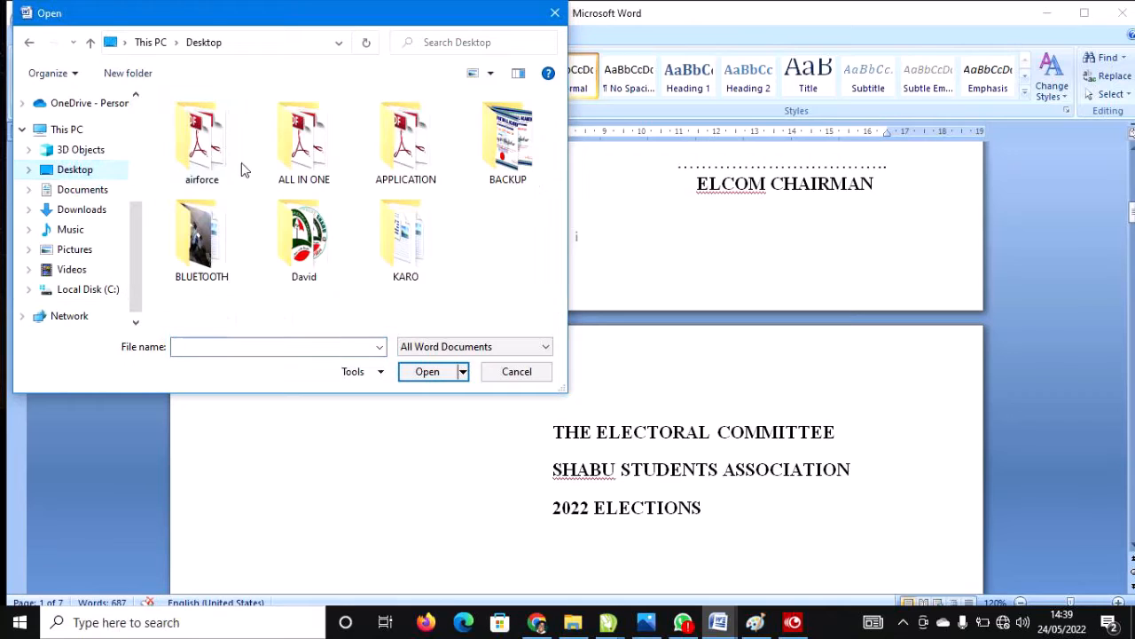
pyautogui.scroll(-1, 324, 232)
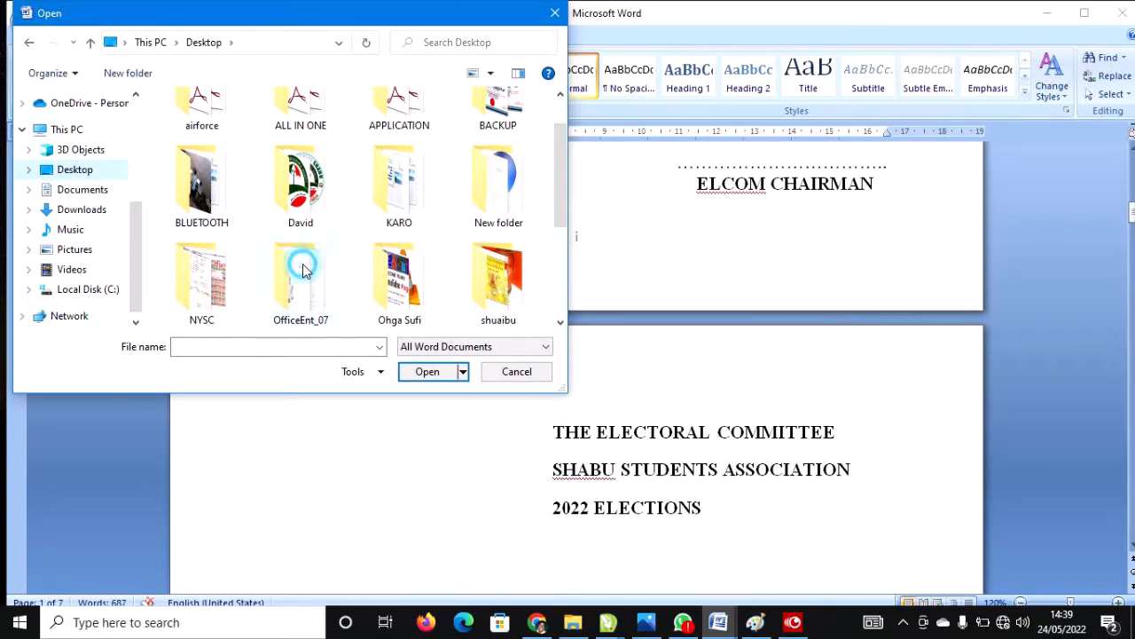
pyautogui.scroll(-1, 304, 264)
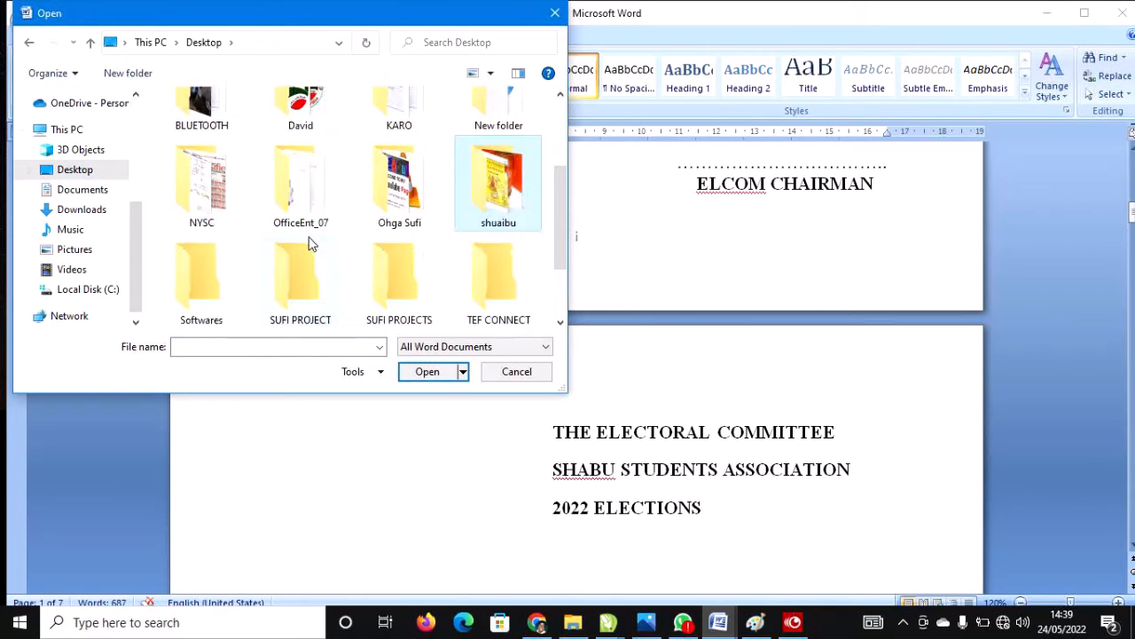
pyautogui.doubleClick(299, 273)
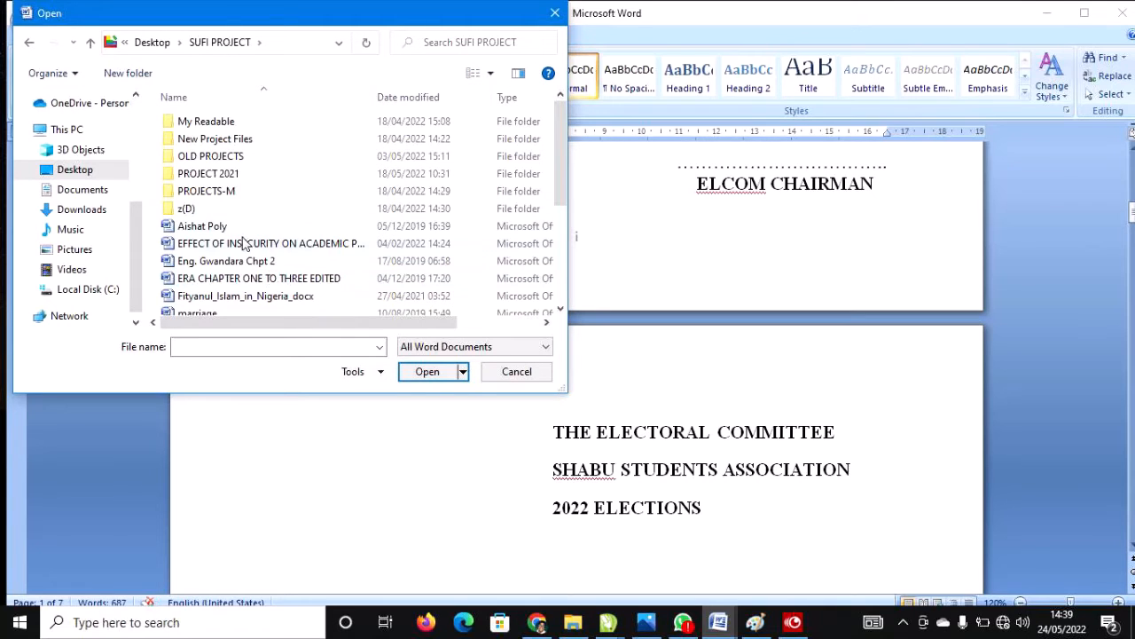
# Step: Open the student's project on land use and cover change in Lafia from the OLD PROJECTS > Project 2019 folder
pyautogui.doubleClick(230, 175)
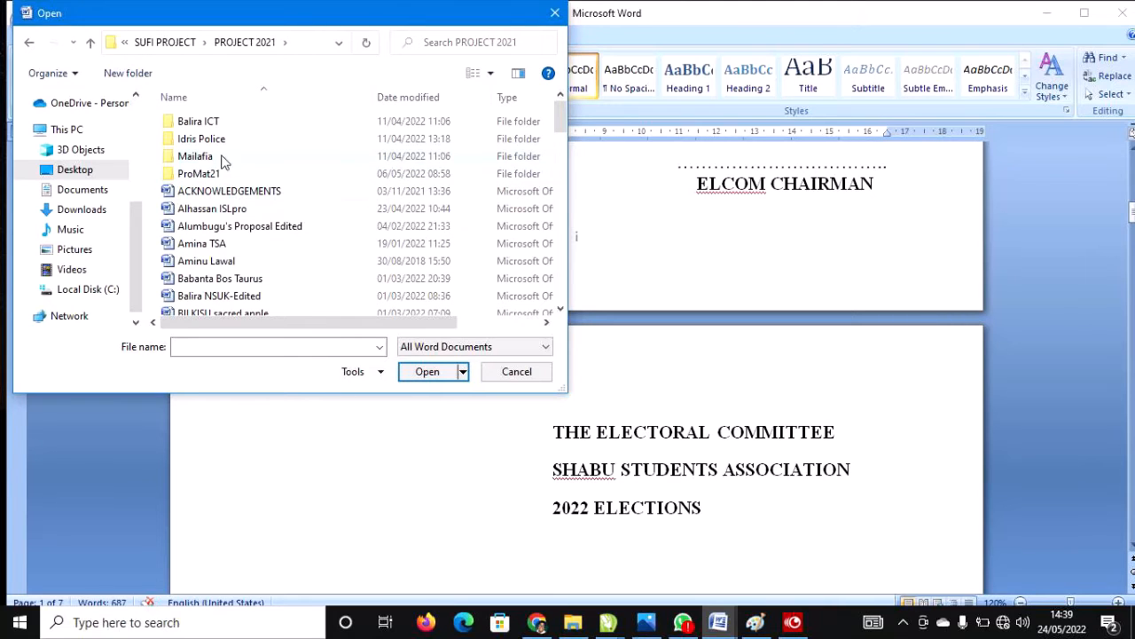
pyautogui.click(29, 42)
pyautogui.doubleClick(232, 157)
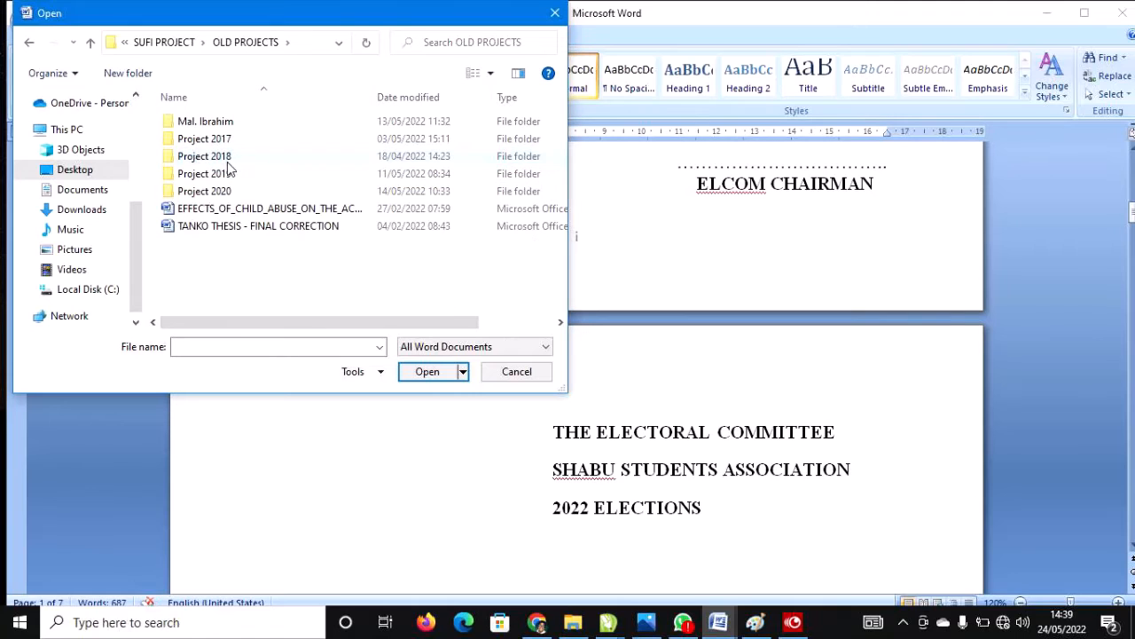
pyautogui.doubleClick(234, 175)
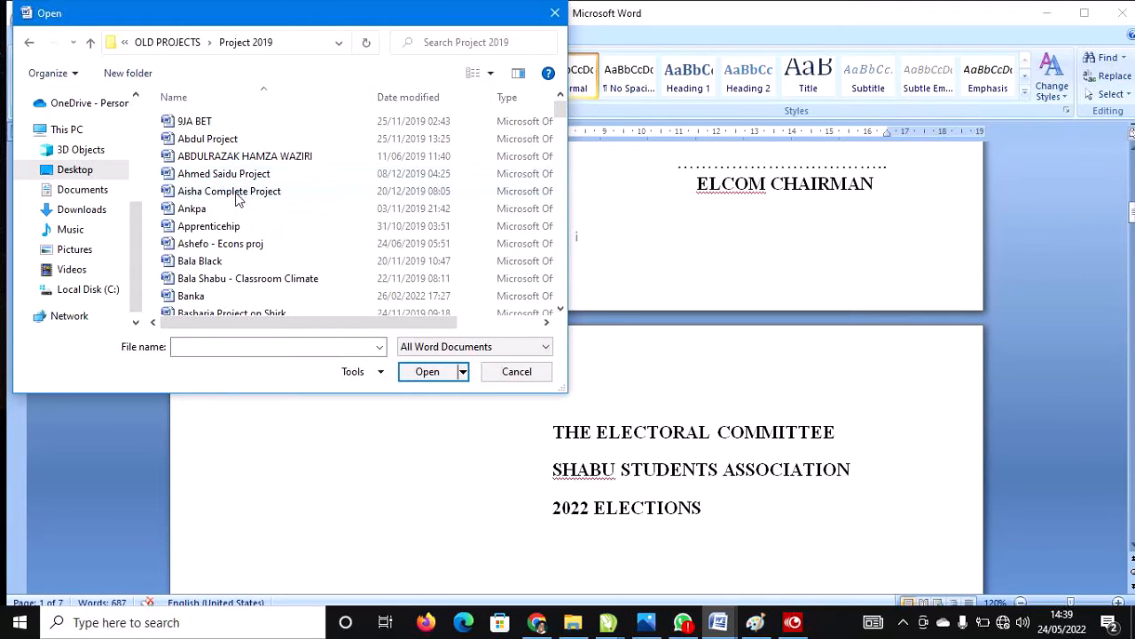
pyautogui.doubleClick(215, 260)
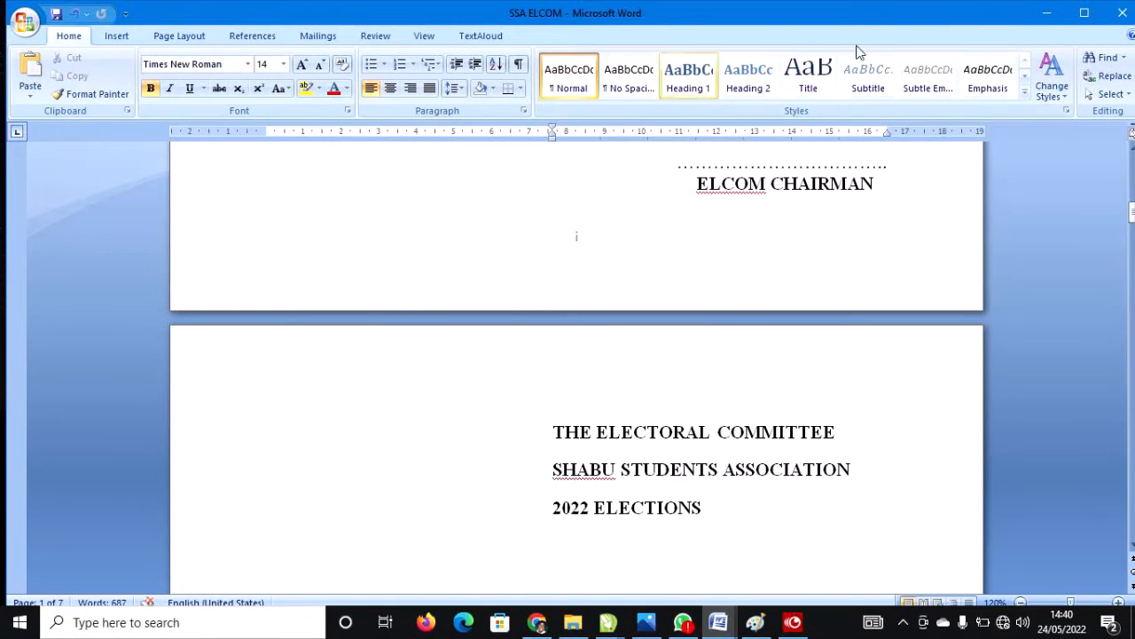
# Step: Minimize the SSA ELCOM document to bring the opened land use project into view
pyautogui.scroll(7, 631, 165)
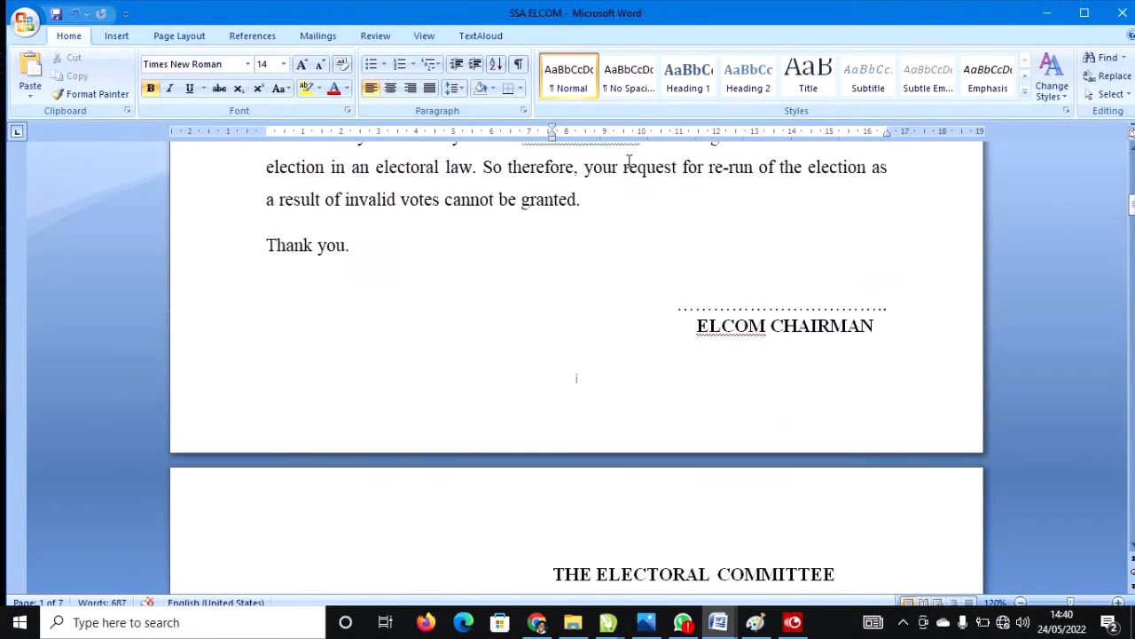
pyautogui.scroll(6, 557, 188)
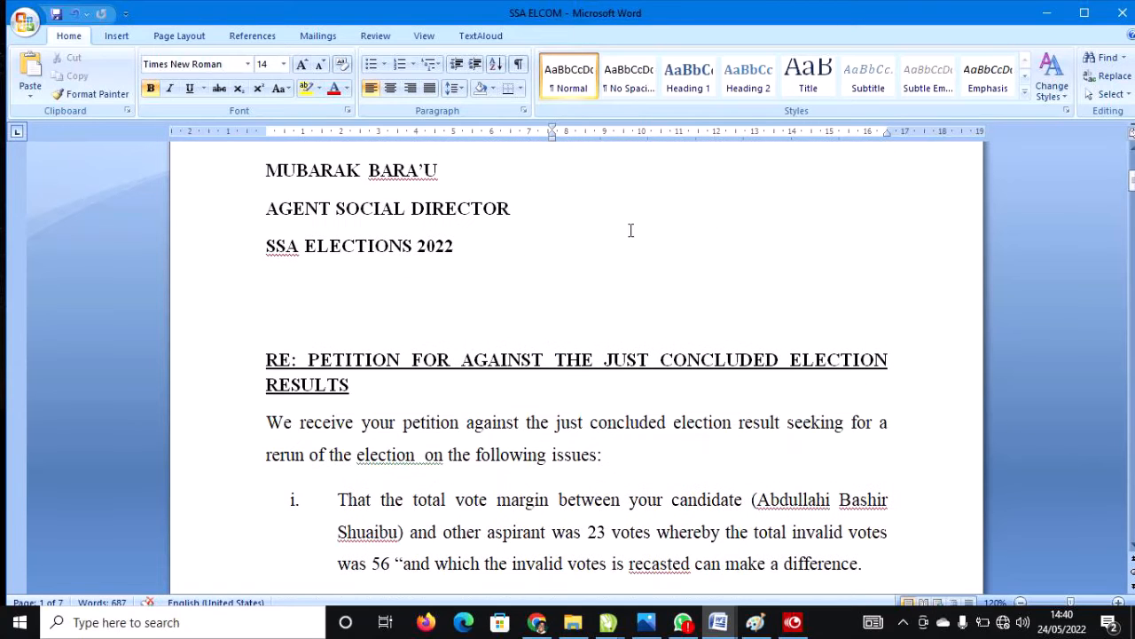
pyautogui.click(1050, 14)
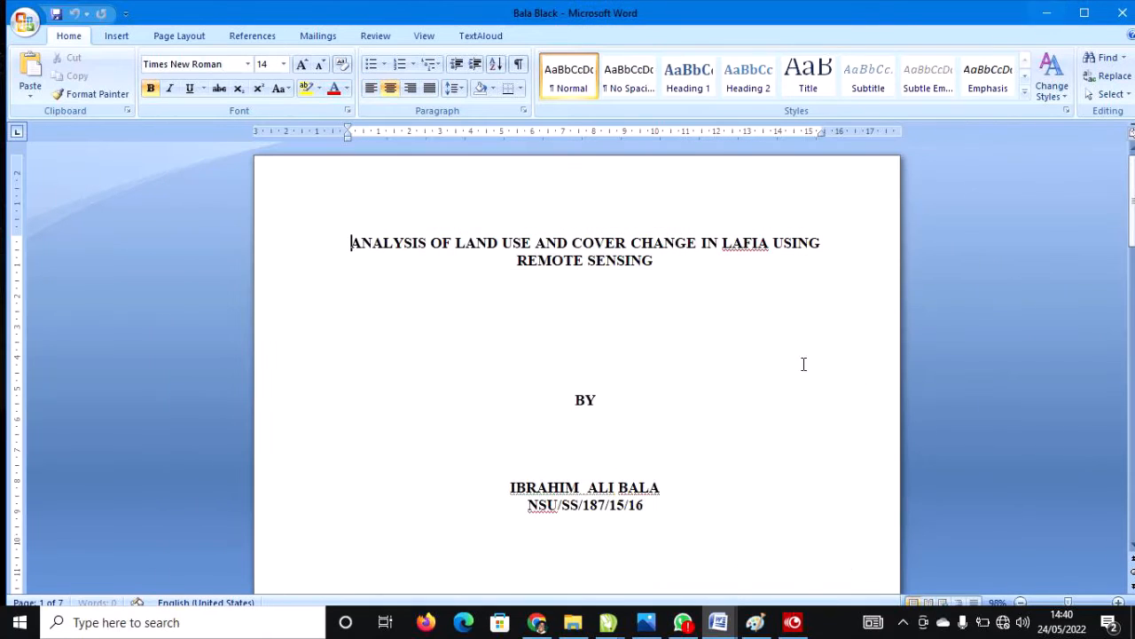
# Step: Examine the page numbering of the land use project from the title page through the preliminary pages to the first page of Chapter One
pyautogui.scroll(-5, 616, 489)
pyautogui.scroll(-9, 619, 493)
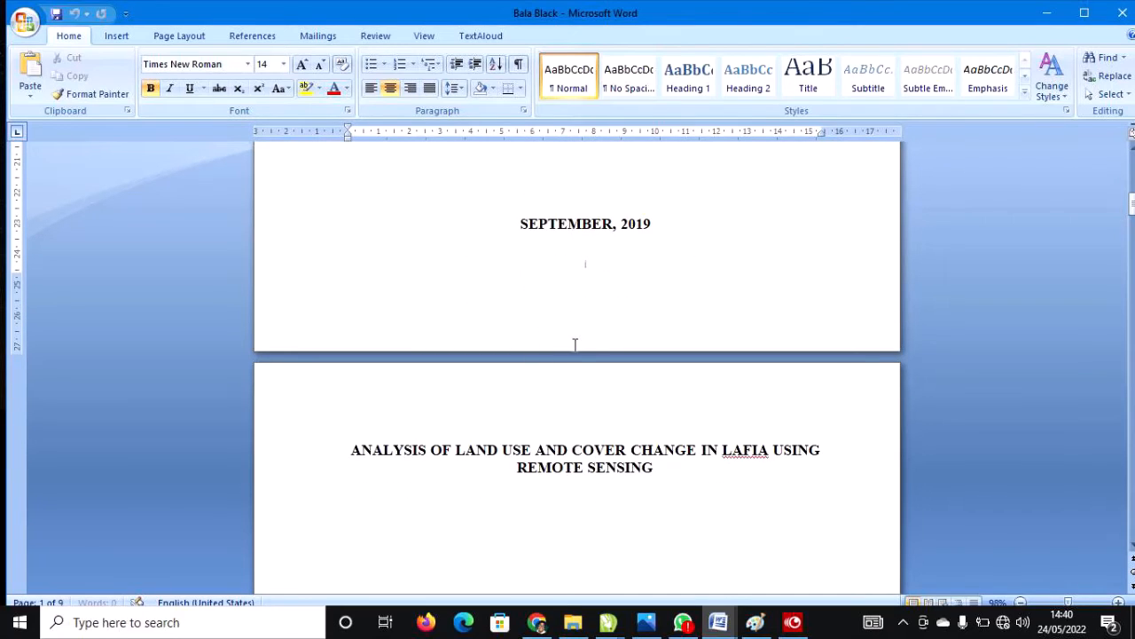
pyautogui.scroll(-12, 575, 344)
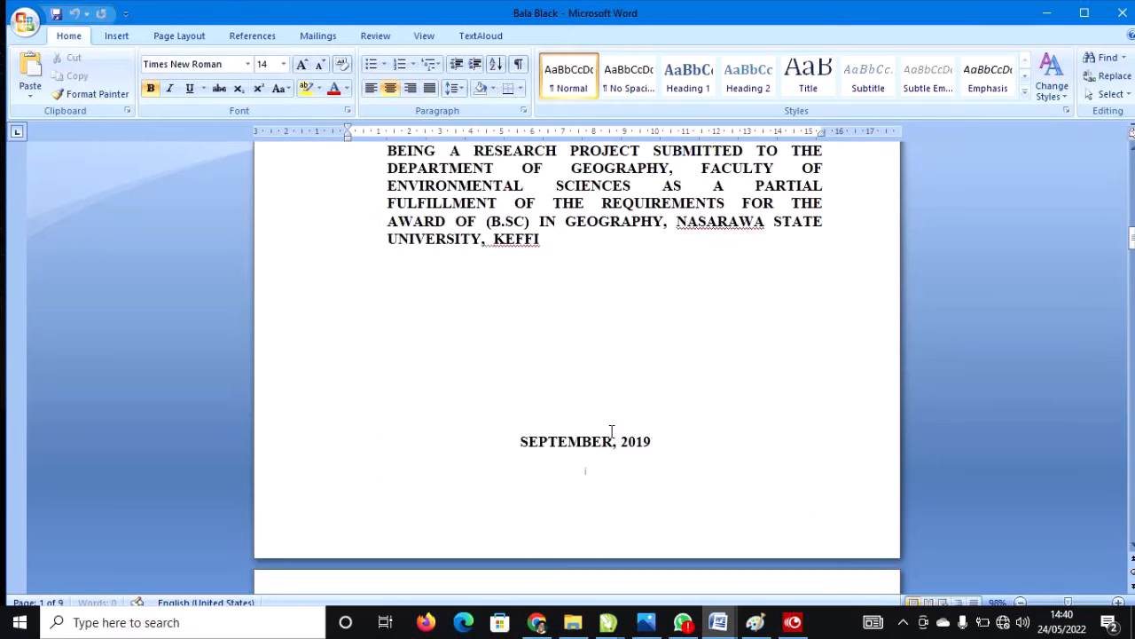
pyautogui.scroll(-15, 611, 431)
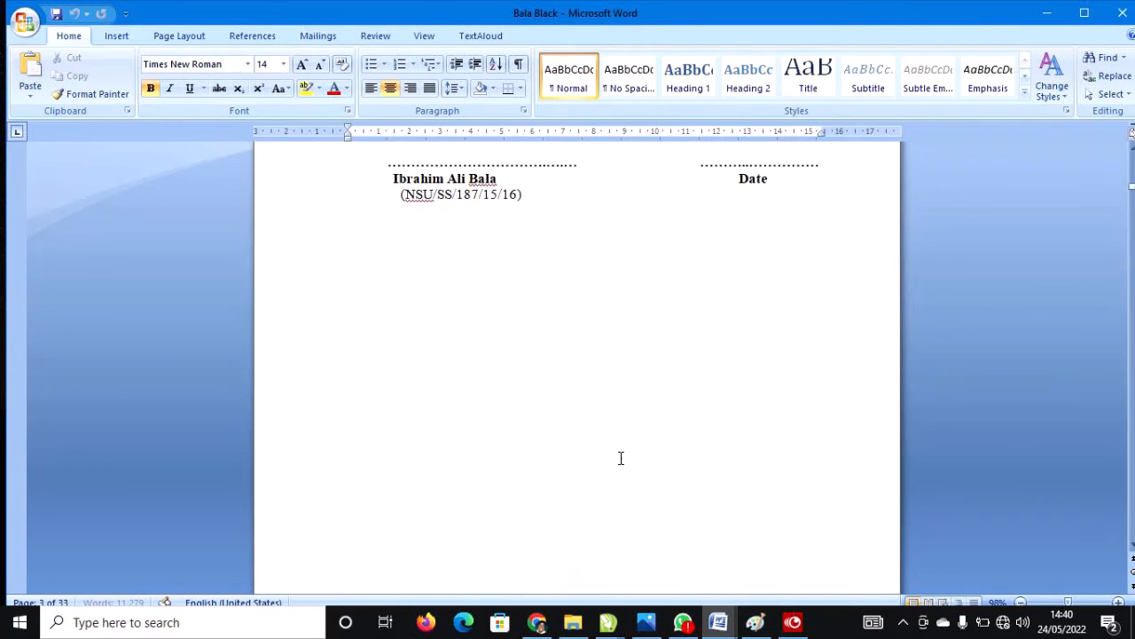
pyautogui.scroll(-15, 621, 457)
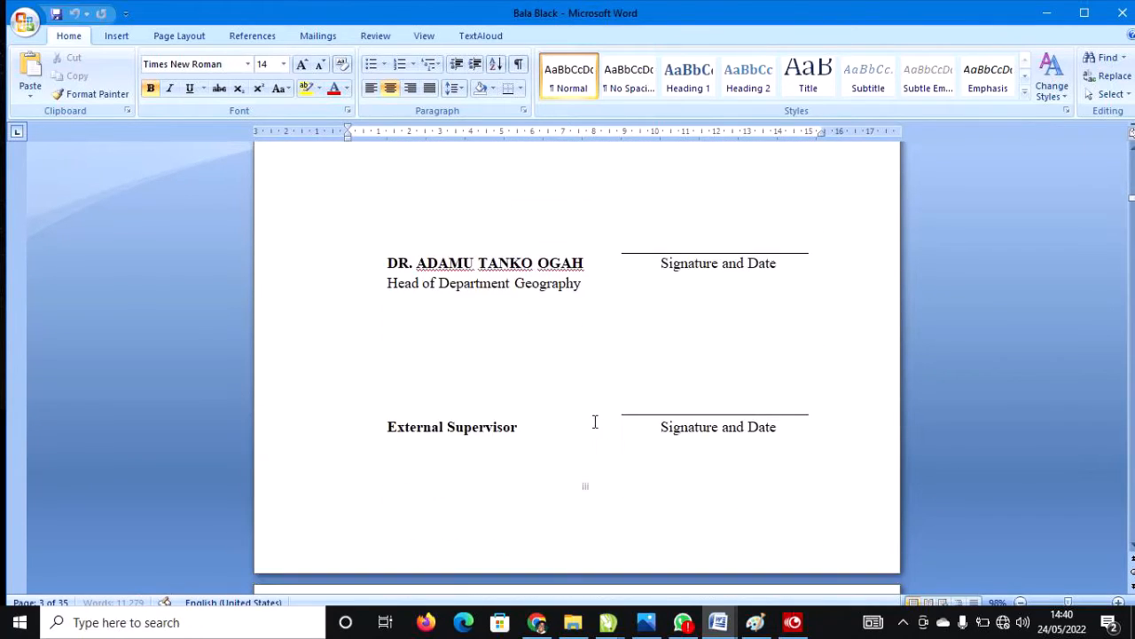
pyautogui.scroll(-15, 596, 422)
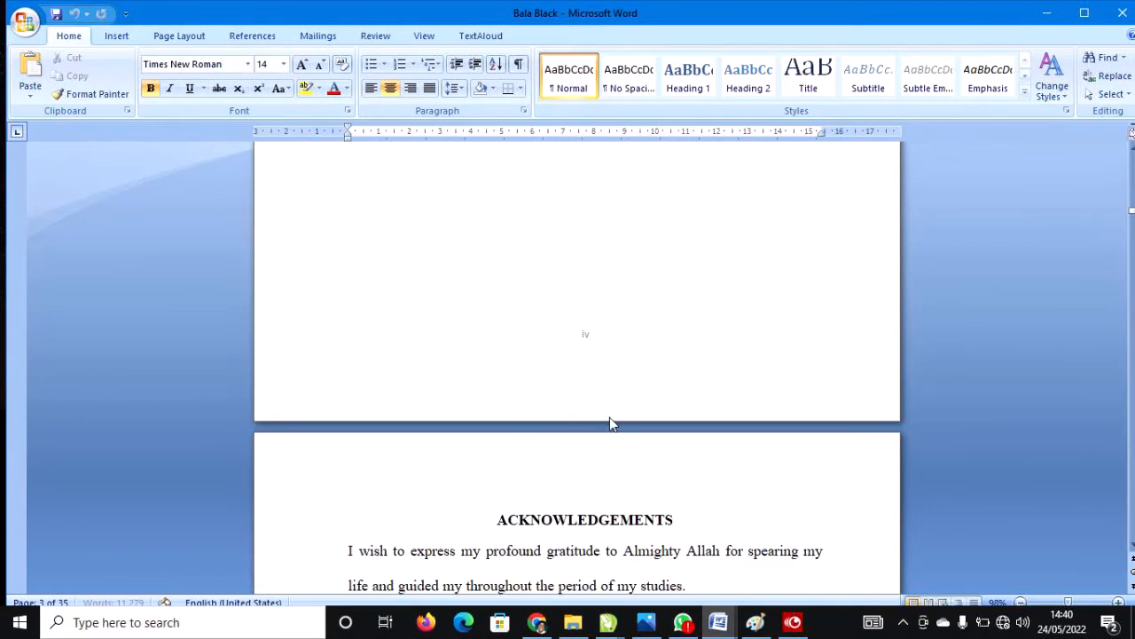
pyautogui.scroll(-15, 609, 423)
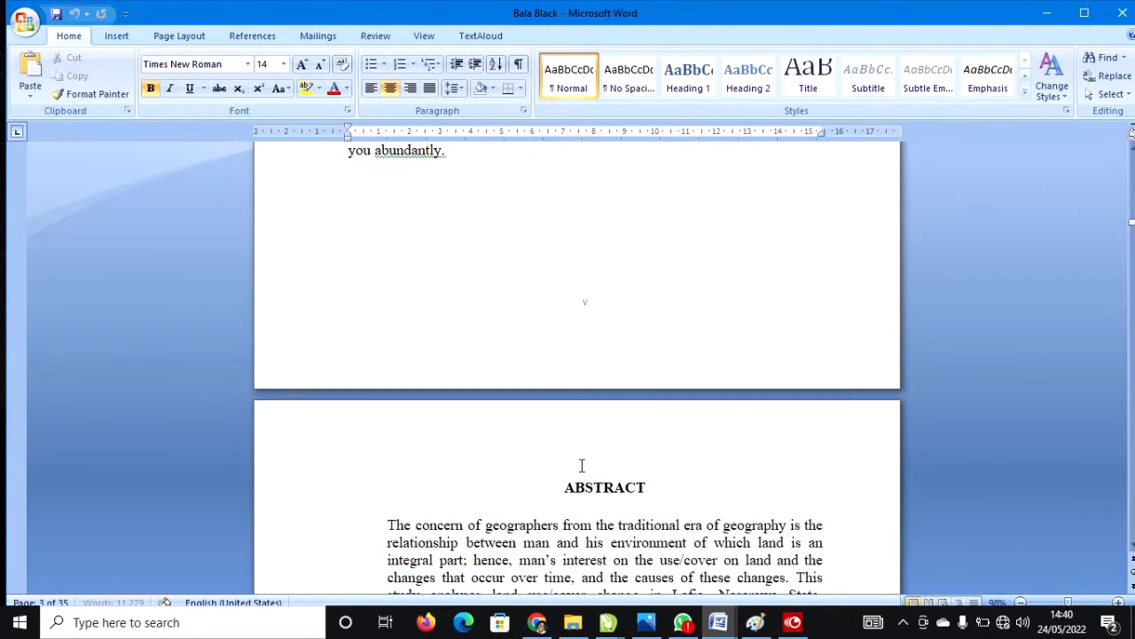
pyautogui.scroll(-20, 581, 465)
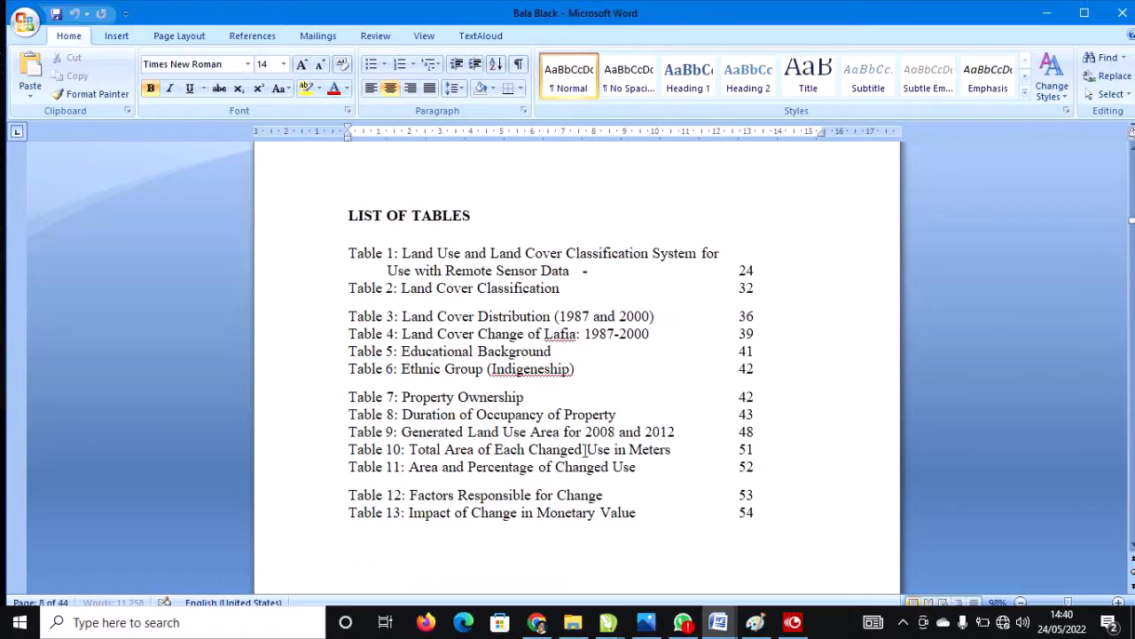
pyautogui.scroll(-15, 584, 449)
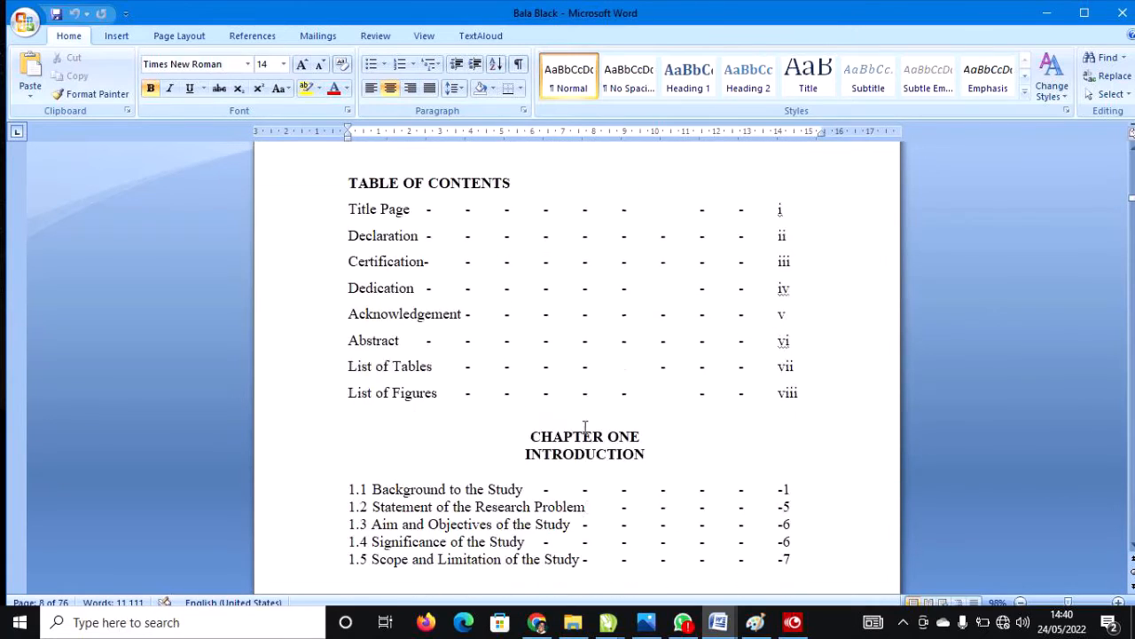
pyautogui.scroll(-15, 585, 429)
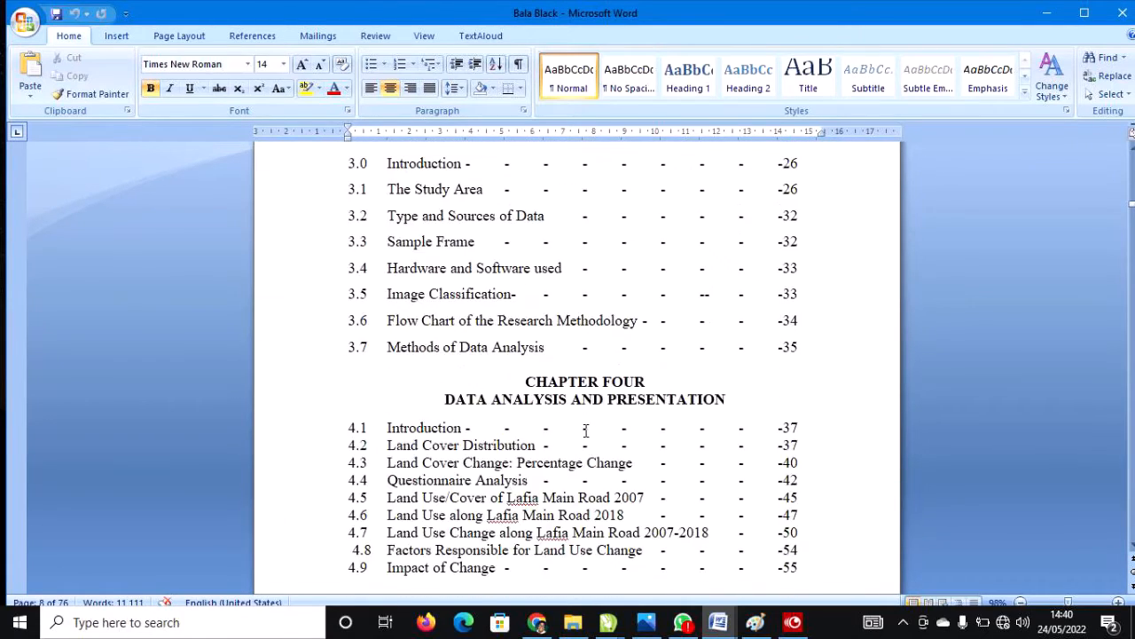
pyautogui.scroll(-15, 585, 431)
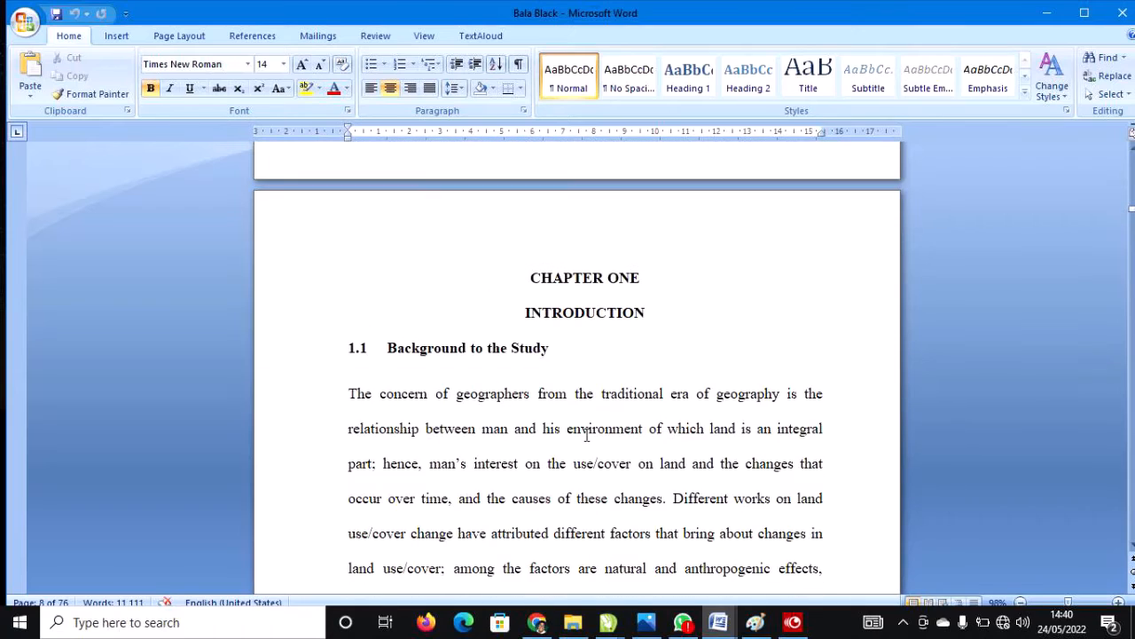
pyautogui.scroll(-15, 586, 435)
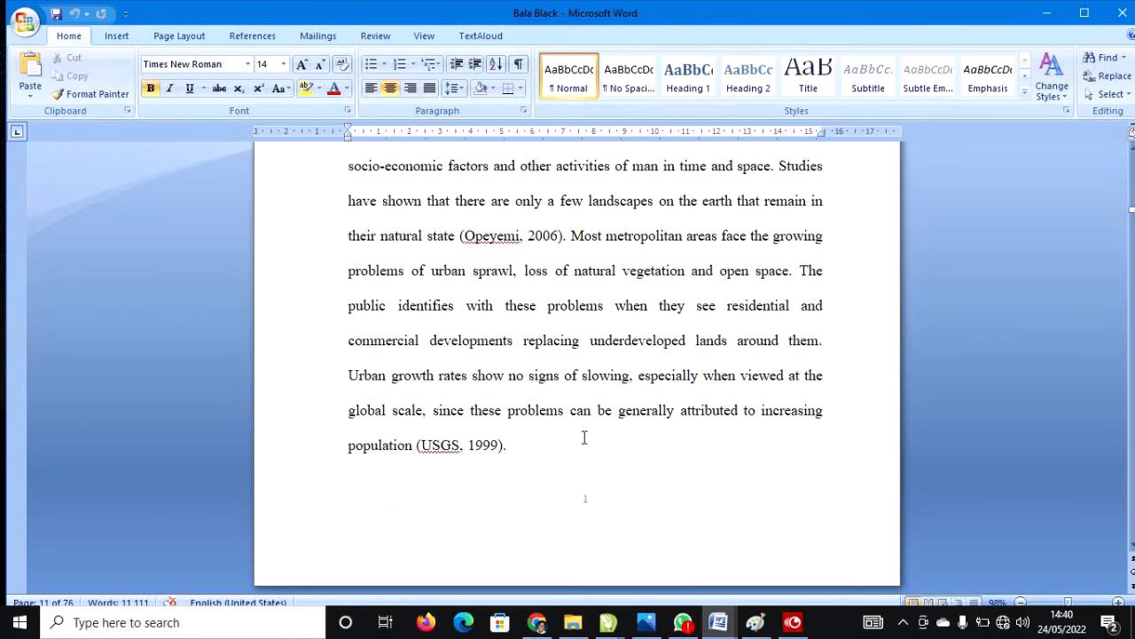
pyautogui.scroll(5, 585, 436)
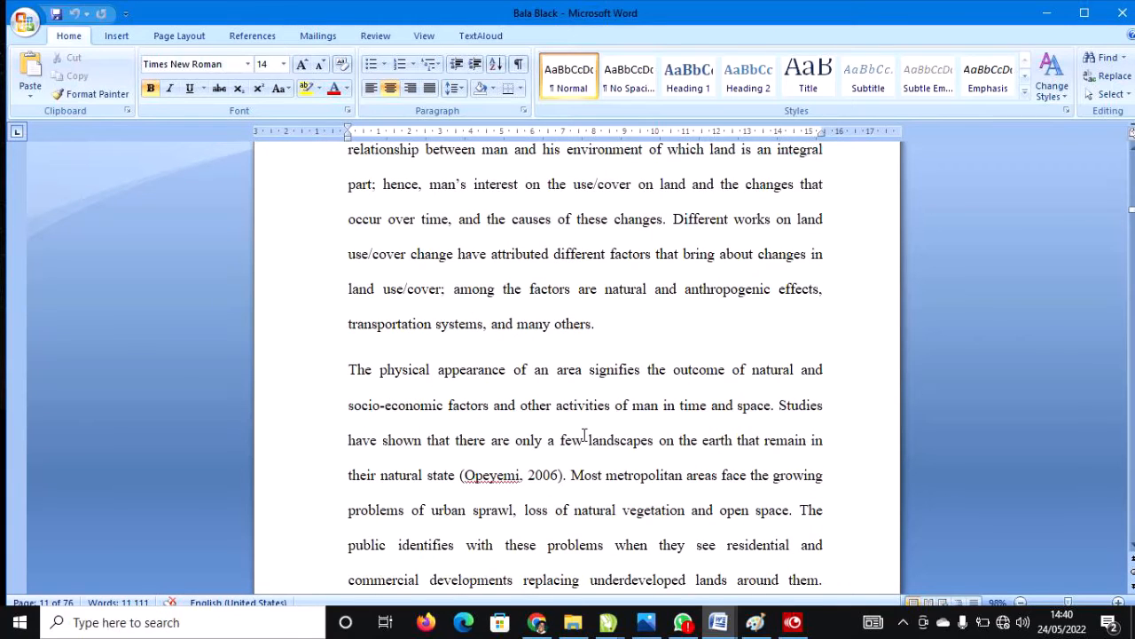
# Step: Copy the entire land use project and paste it into a new blank document
pyautogui.hotkey('ctrl', 'a')
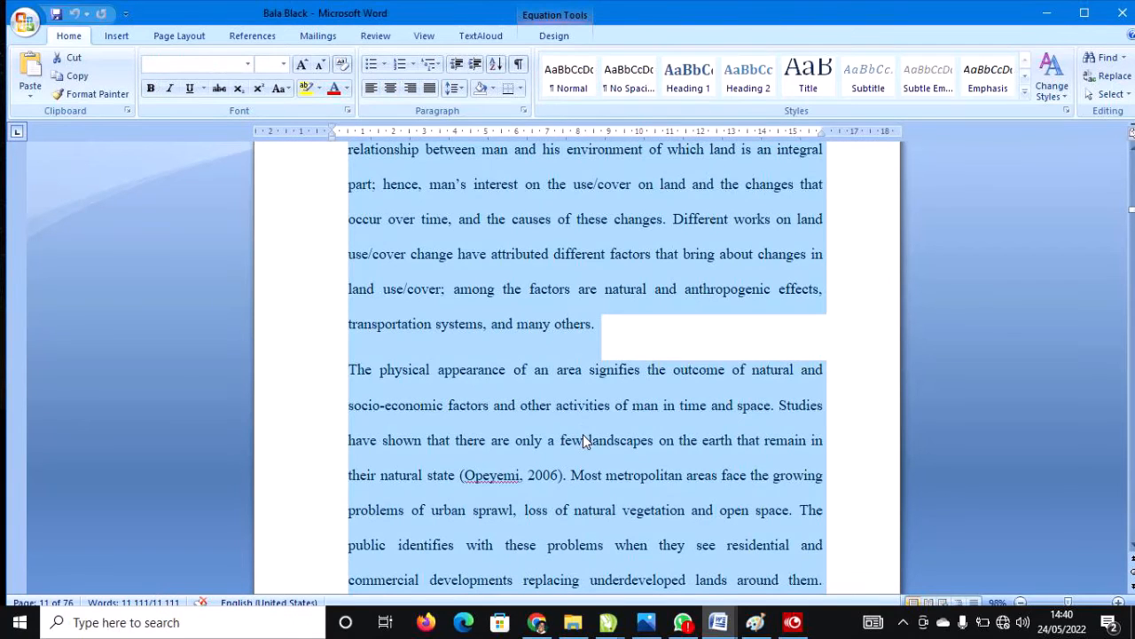
pyautogui.hotkey('ctrl', 'c')
pyautogui.hotkey('ctrl', 'n')
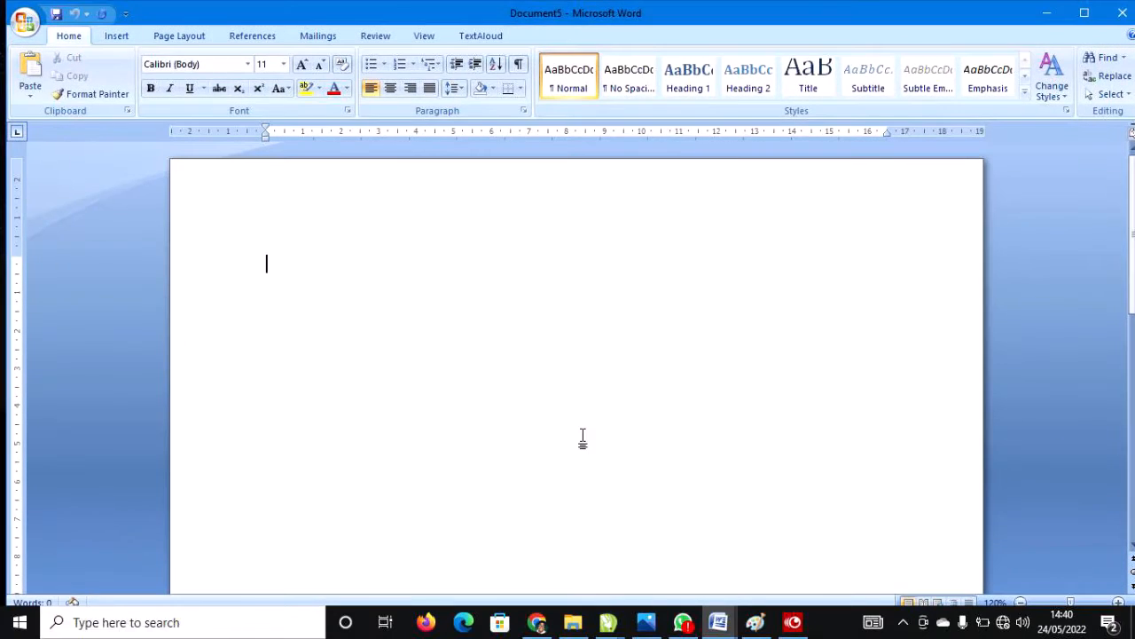
pyautogui.hotkey('ctrl', 'v')
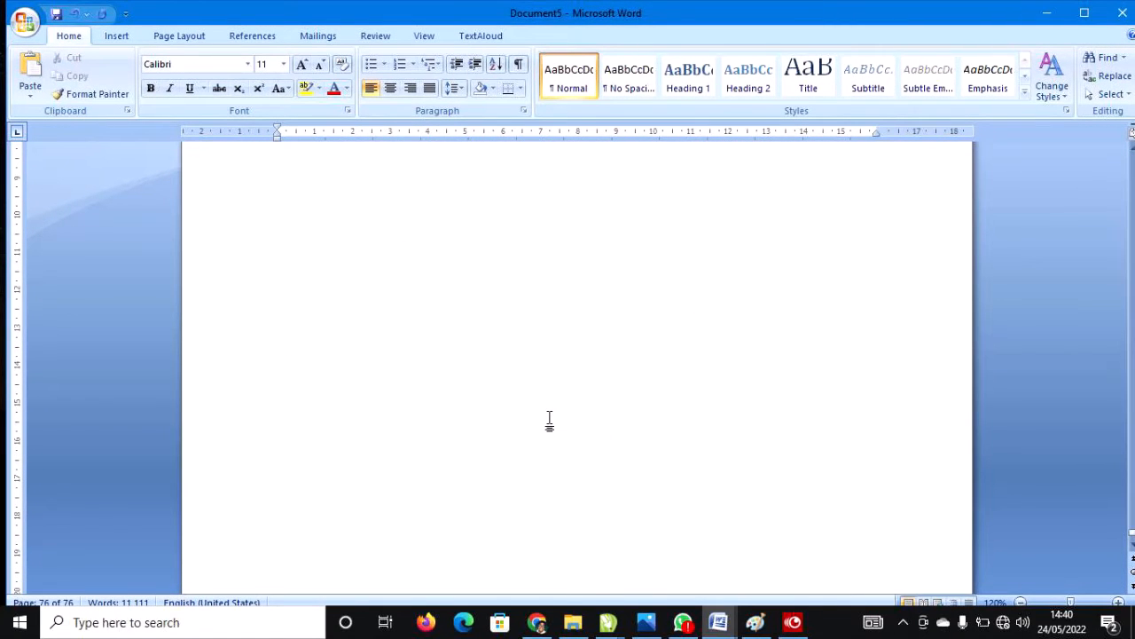
# Step: Try to remove the page numbers from the pasted copy of the project, starting at its first page, and check the opening pages
pyautogui.hotkey('ctrl', 'Home')
pyautogui.scroll(-10, 524, 426)
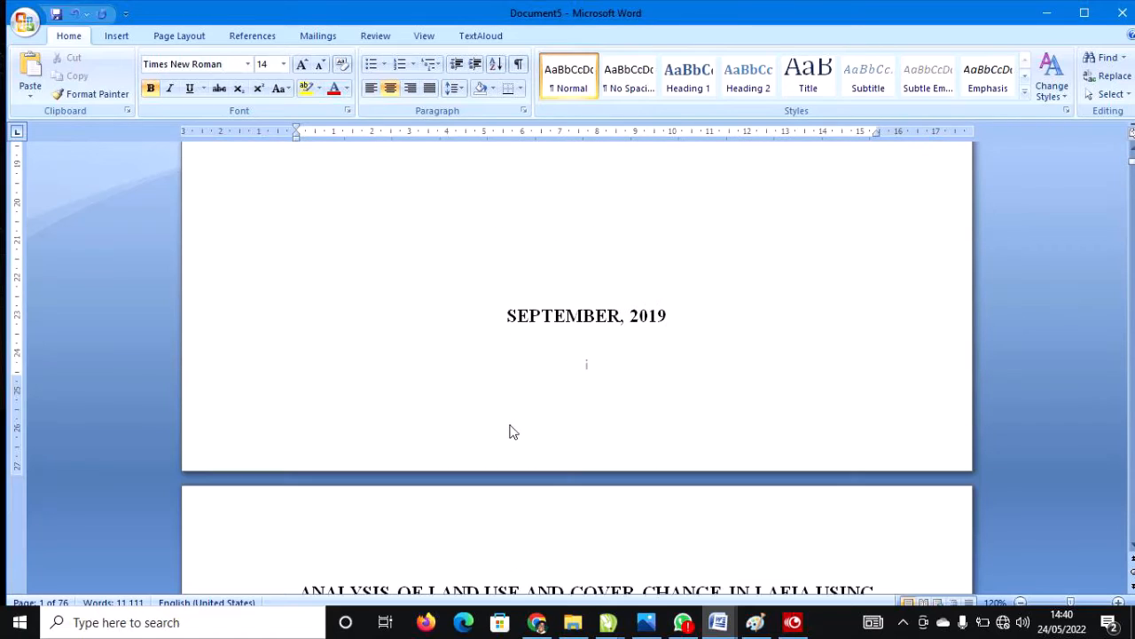
pyautogui.scroll(-3, 512, 431)
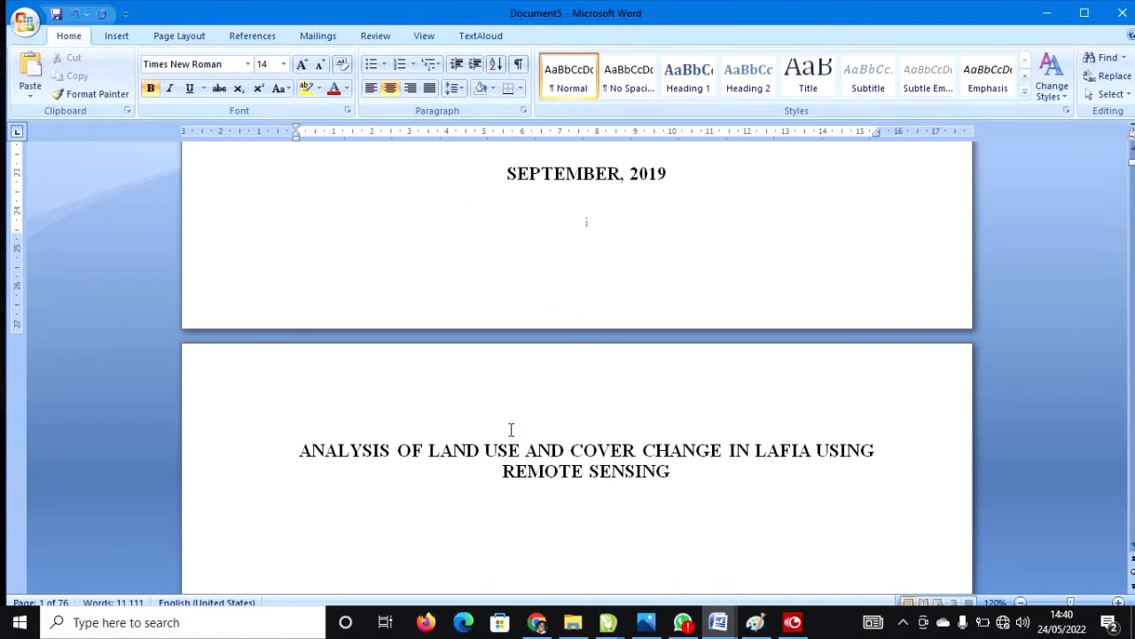
pyautogui.click(117, 35)
pyautogui.click(623, 78)
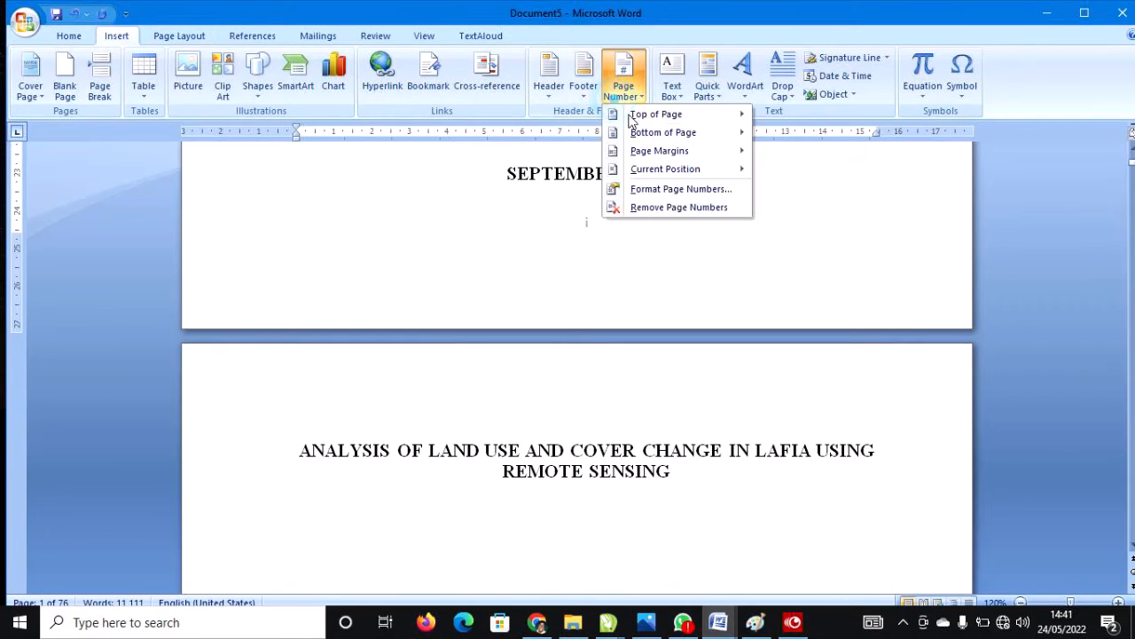
pyautogui.click(666, 210)
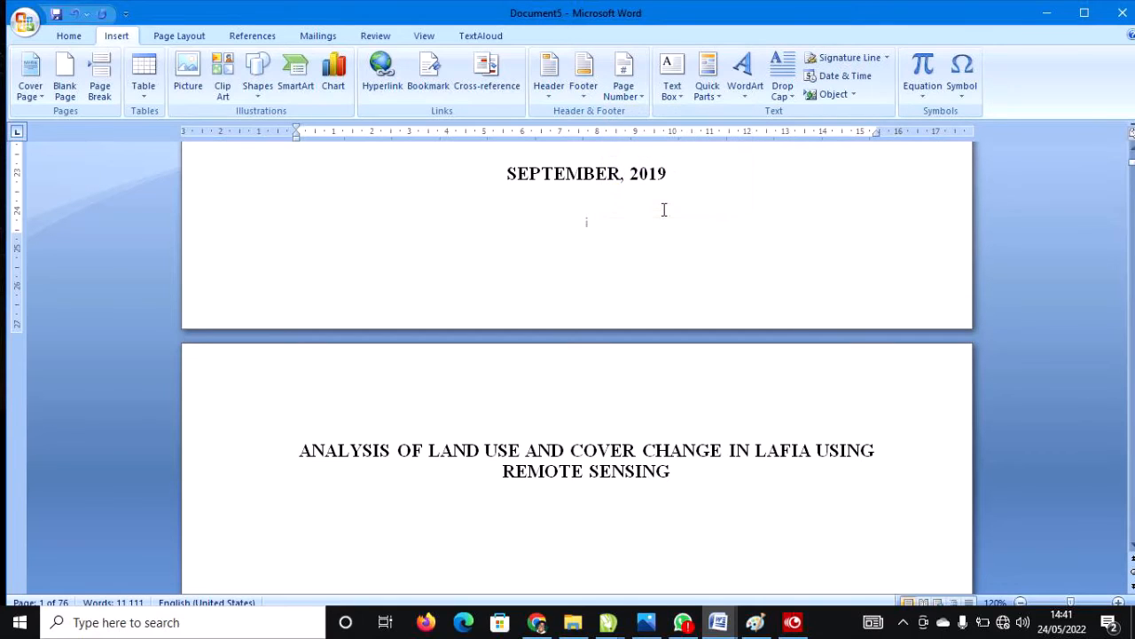
pyautogui.click(623, 78)
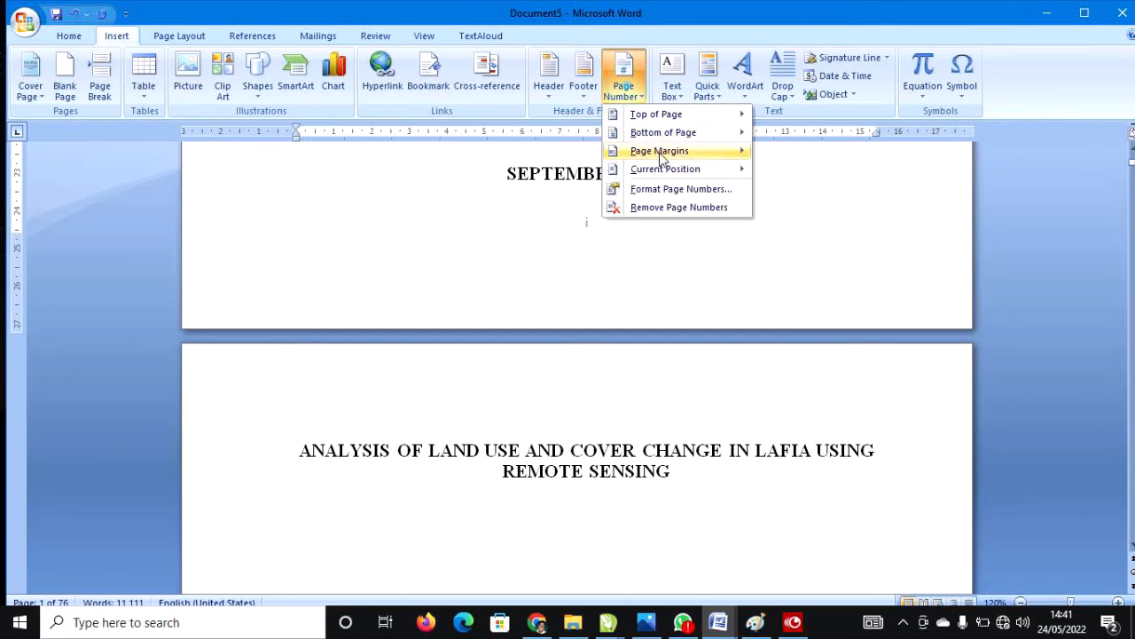
pyautogui.click(649, 206)
pyautogui.scroll(-20, 596, 214)
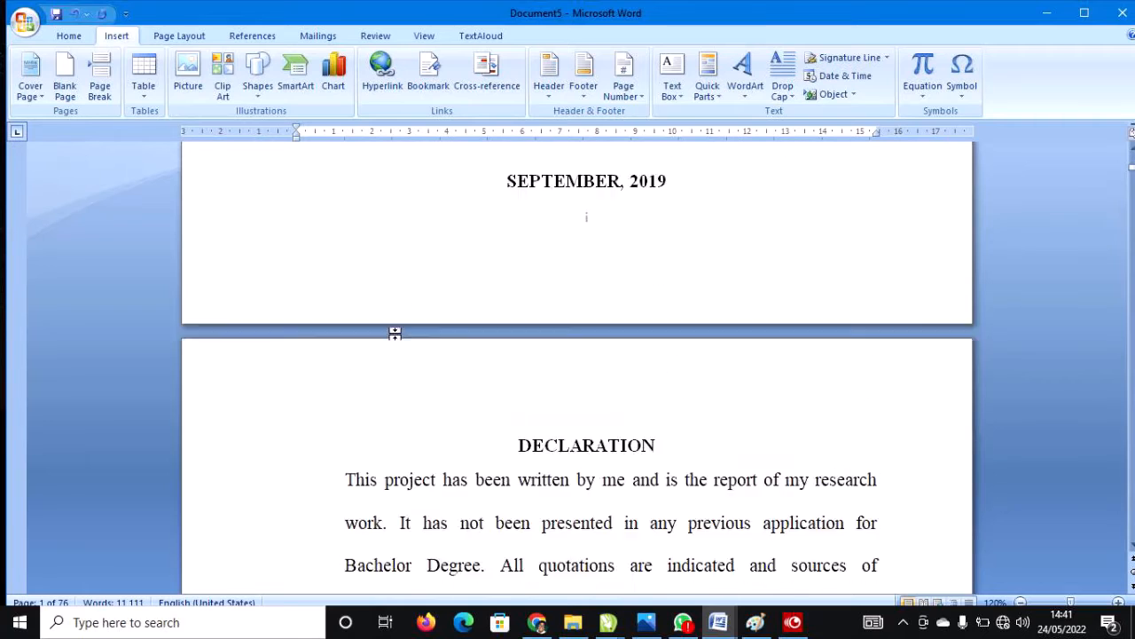
# Step: Delete the Roman numeral page number from the Section 2 footer on the declaration page and return to the body text
pyautogui.scroll(-10, 415, 348)
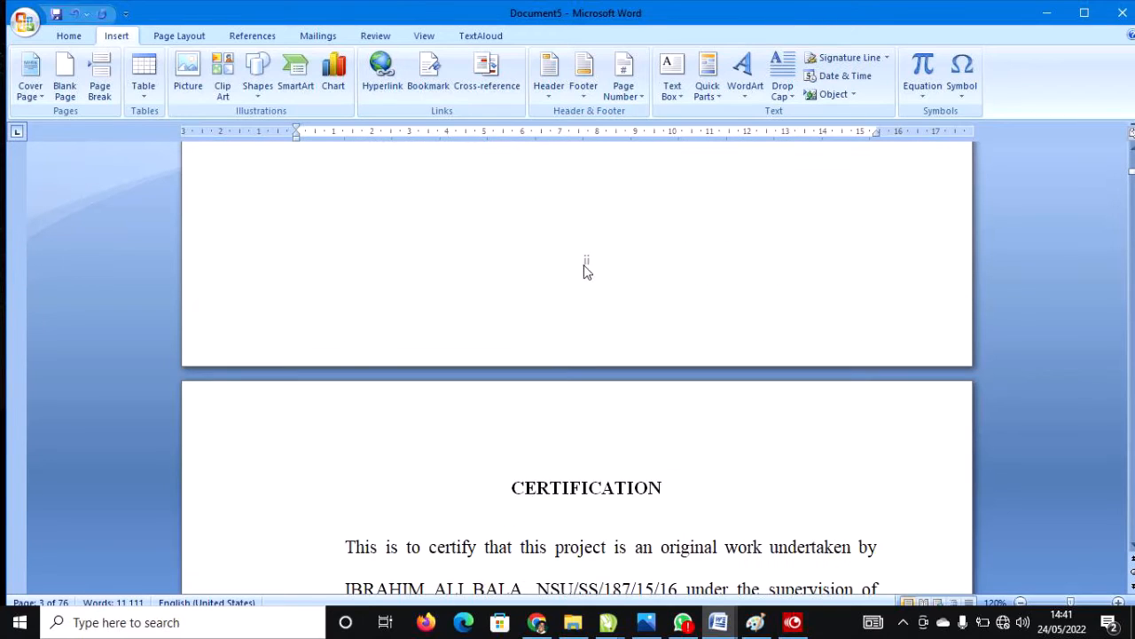
pyautogui.doubleClick(583, 260)
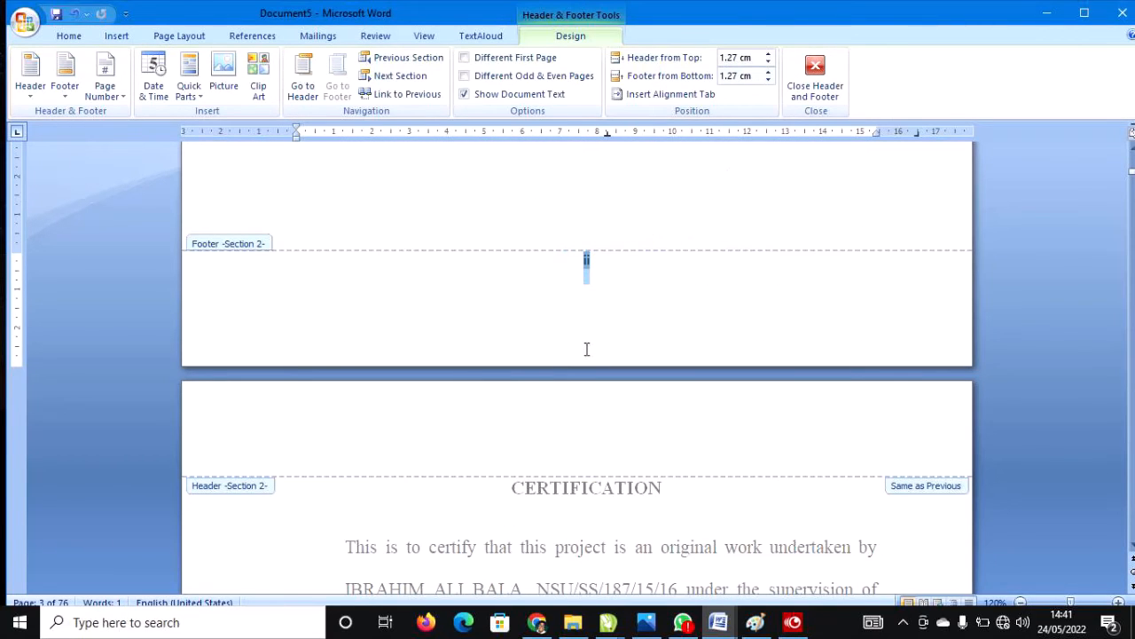
pyautogui.doubleClick(495, 210)
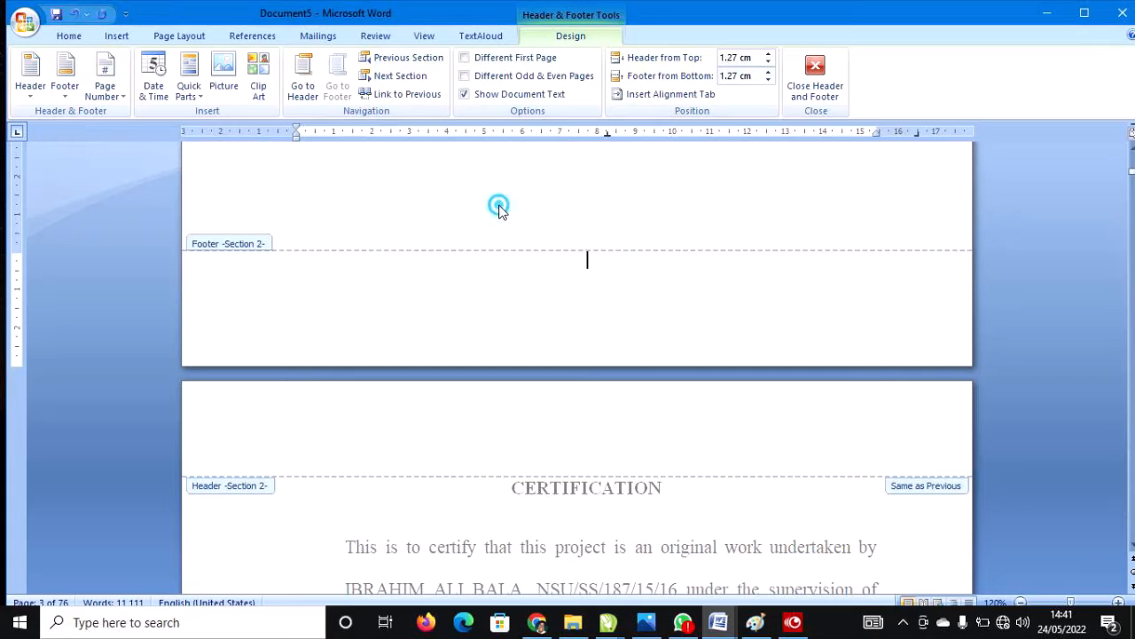
# Step: Check the first page's footer and the pages from the title page to the start of Chapter One for remaining page numbers
pyautogui.scroll(2, 638, 286)
pyautogui.scroll(-5, 637, 287)
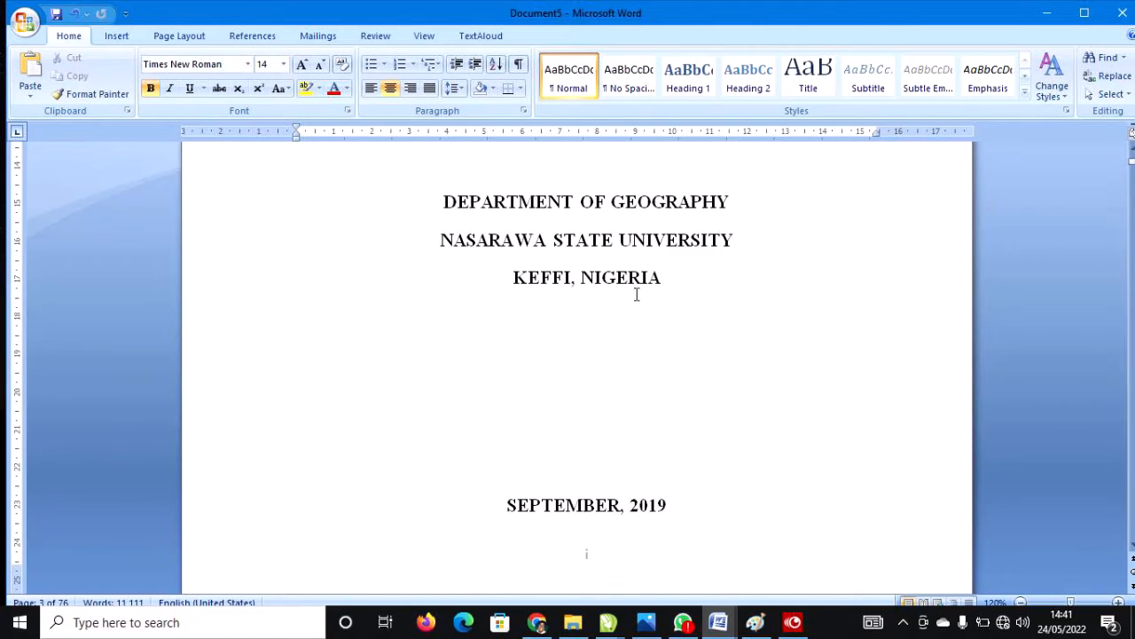
pyautogui.scroll(6, 637, 292)
pyautogui.doubleClick(592, 175)
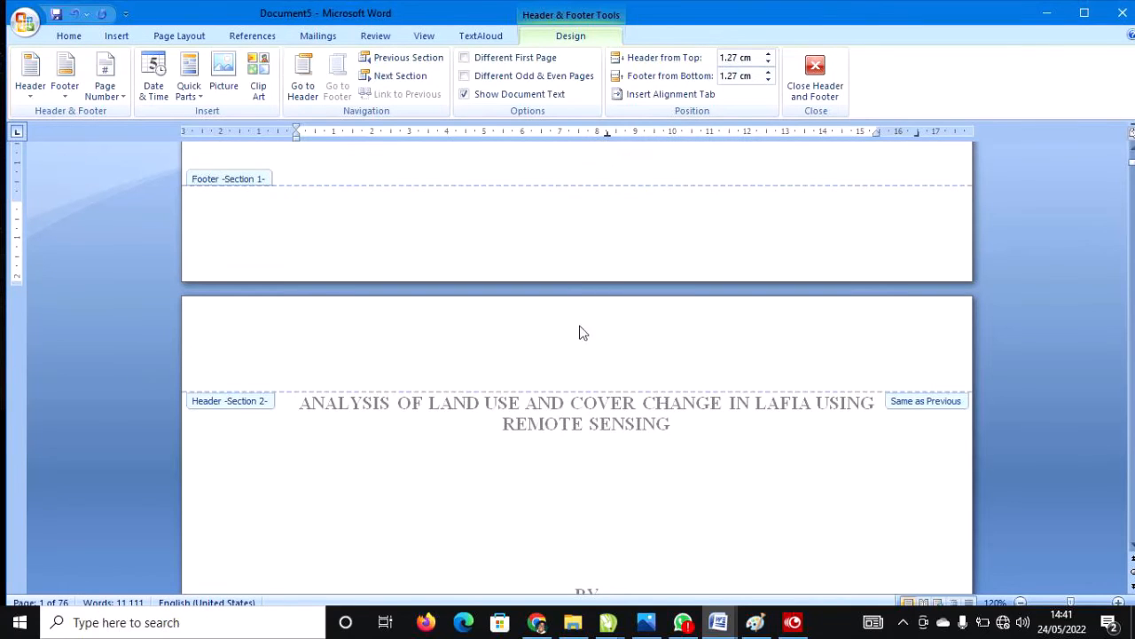
pyautogui.doubleClick(603, 446)
pyautogui.scroll(-3, 604, 423)
pyautogui.scroll(-20, 603, 423)
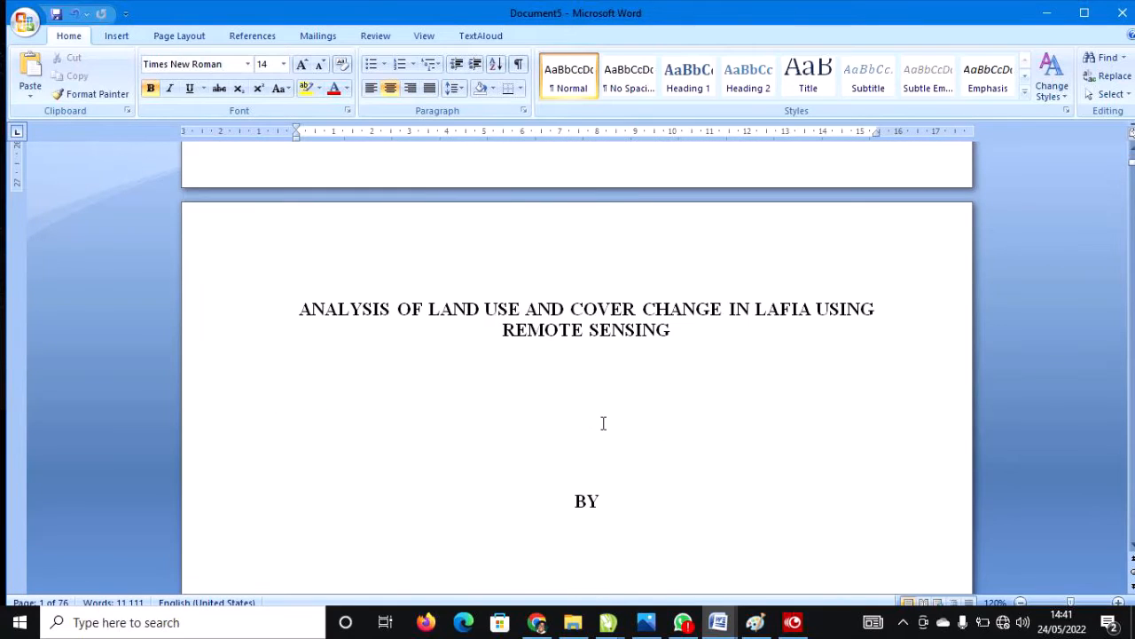
pyautogui.scroll(-20, 602, 417)
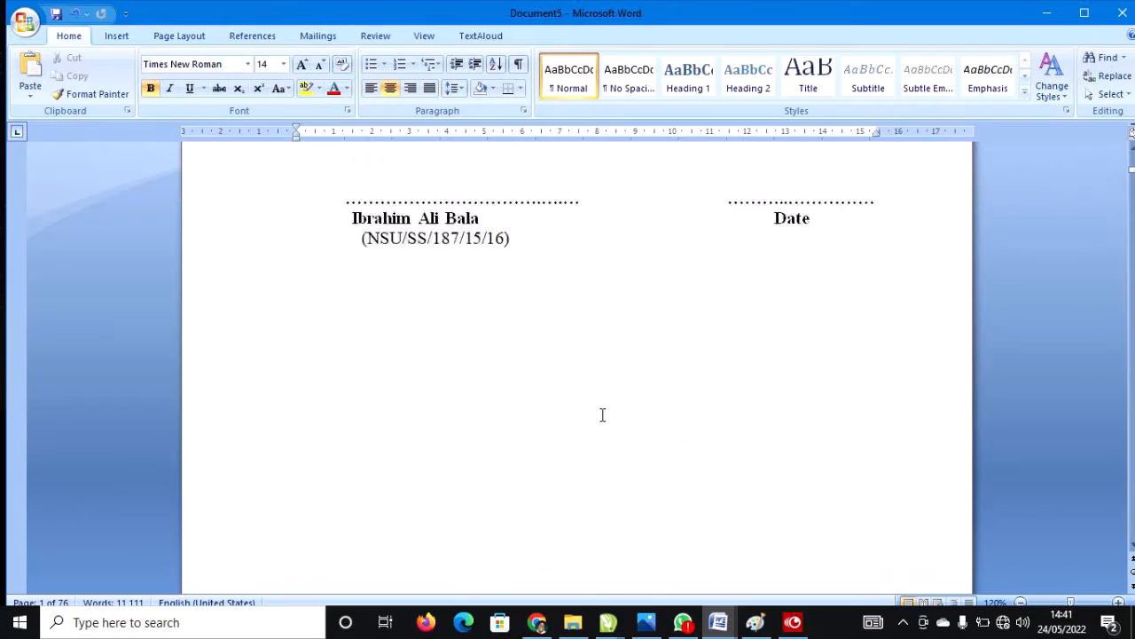
pyautogui.scroll(-20, 589, 434)
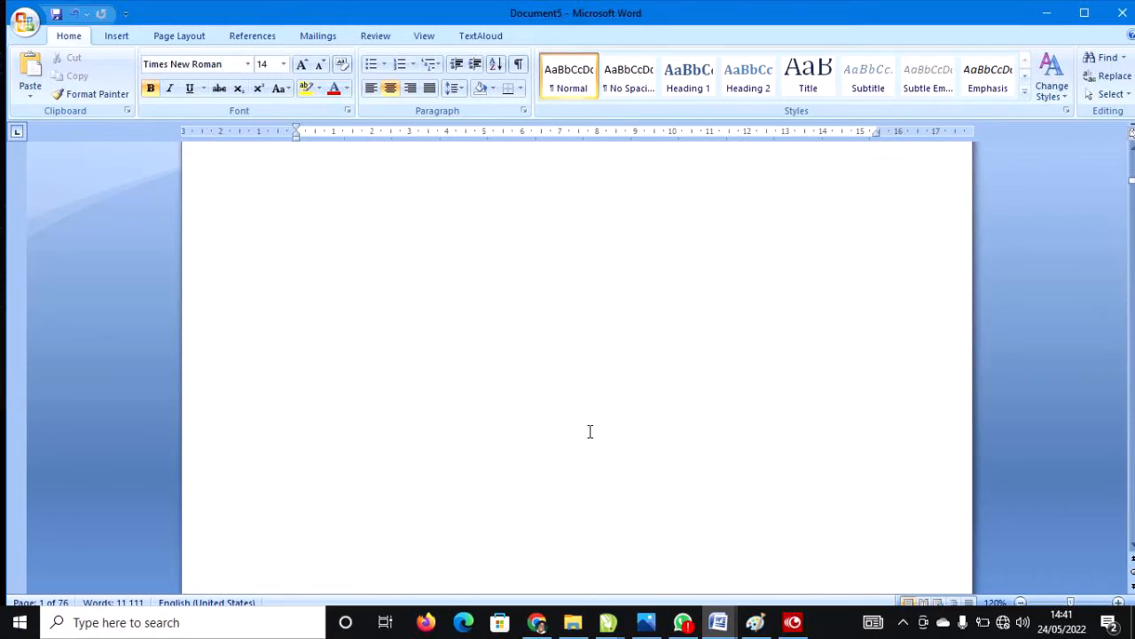
pyautogui.scroll(-20, 587, 431)
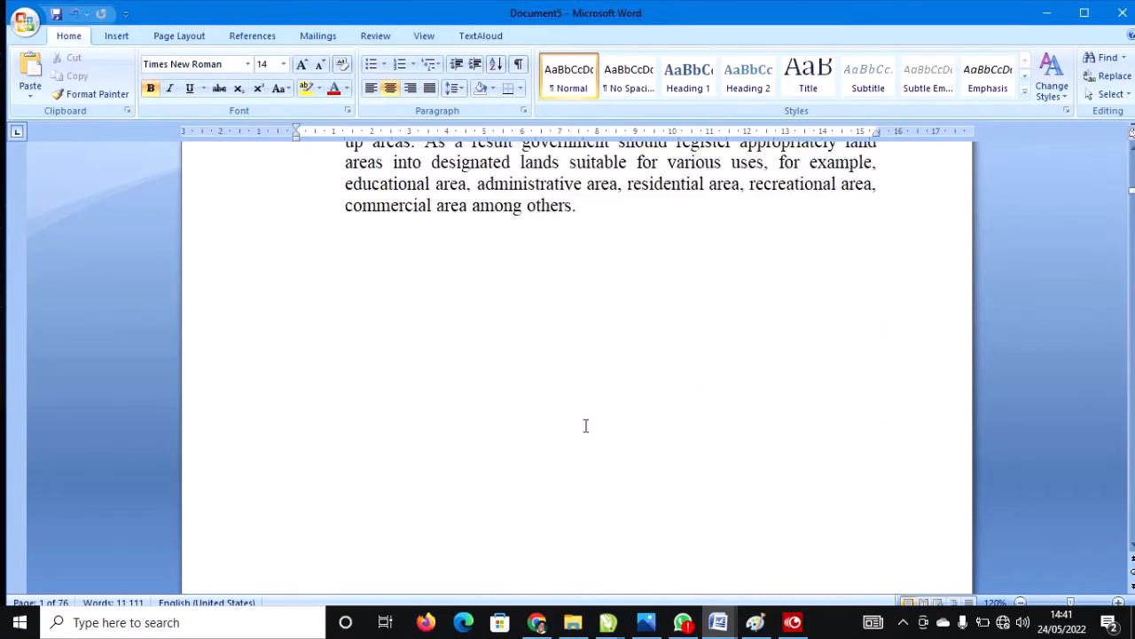
pyautogui.scroll(-20, 578, 420)
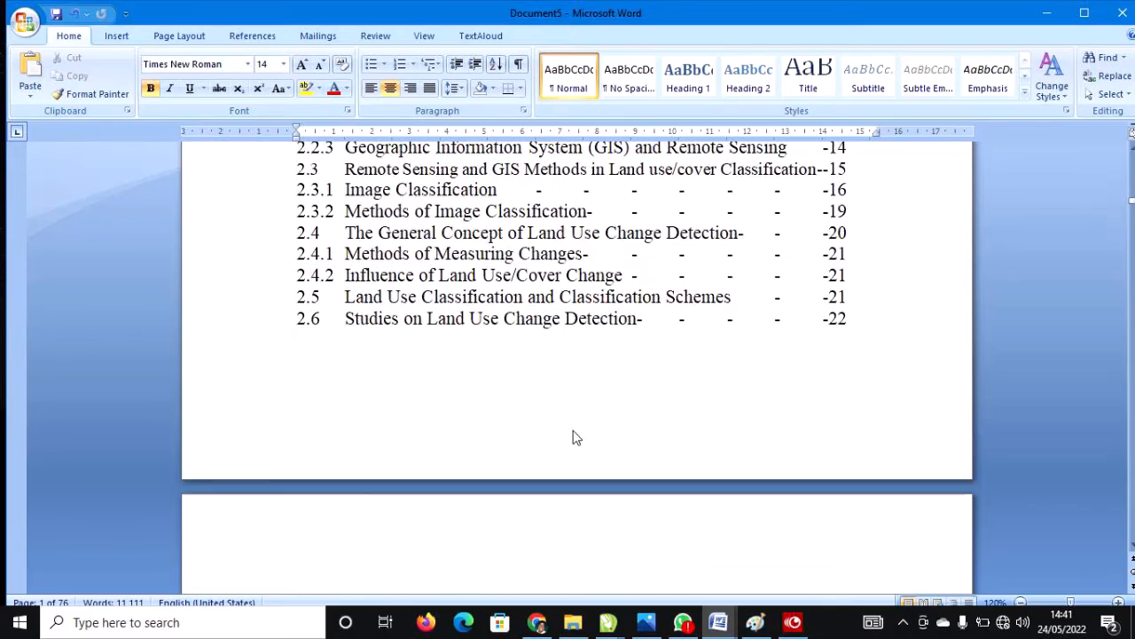
pyautogui.scroll(-4, 577, 422)
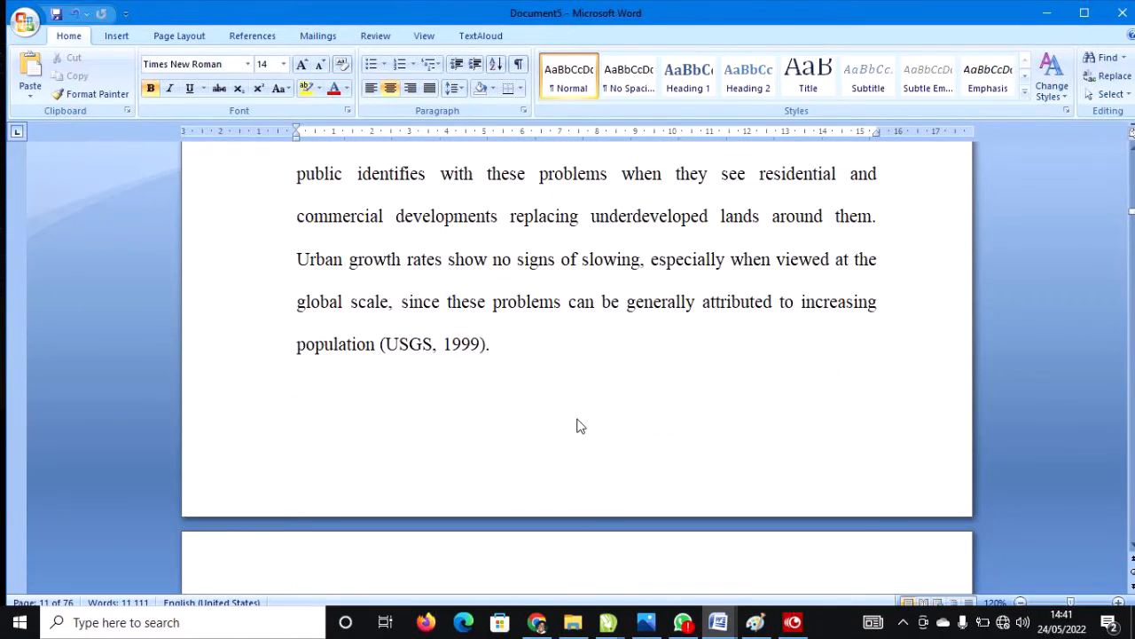
pyautogui.scroll(10, 578, 419)
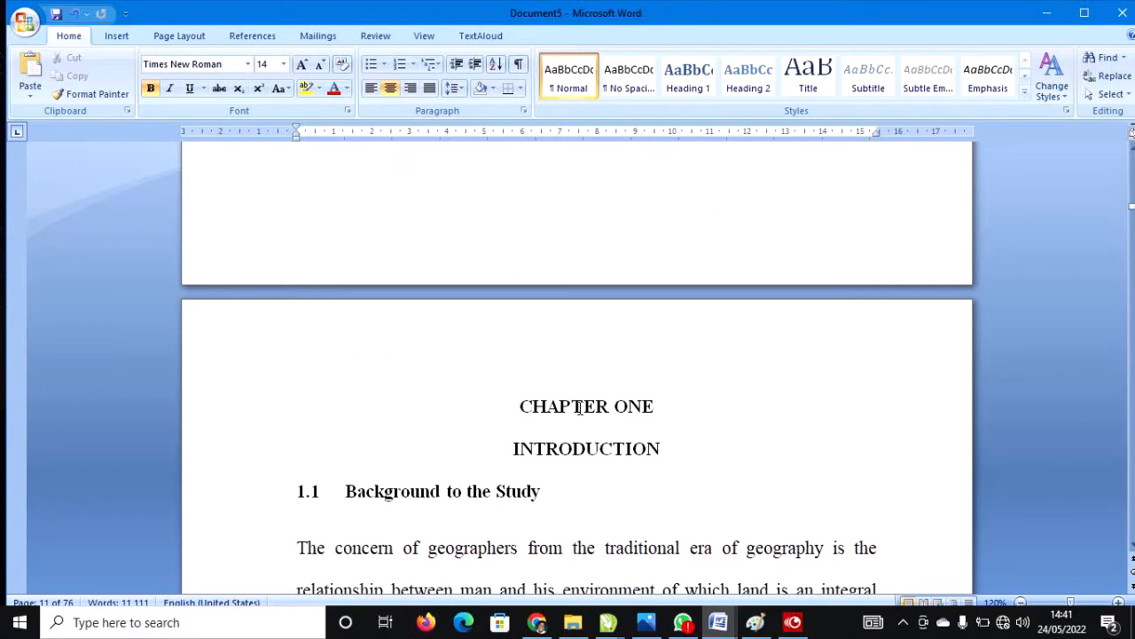
# Step: Remove the existing break between the Appendices line and the CHAPTER ONE heading and insert a page break there instead
pyautogui.click(519, 406)
pyautogui.press('BackSpace')
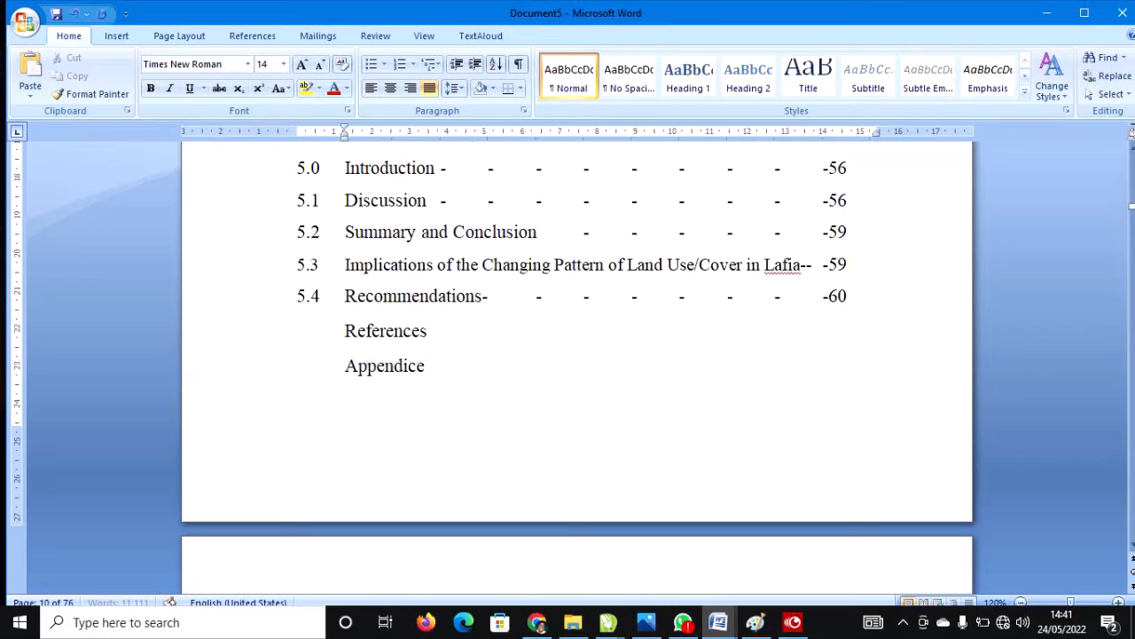
pyautogui.press('Delete')
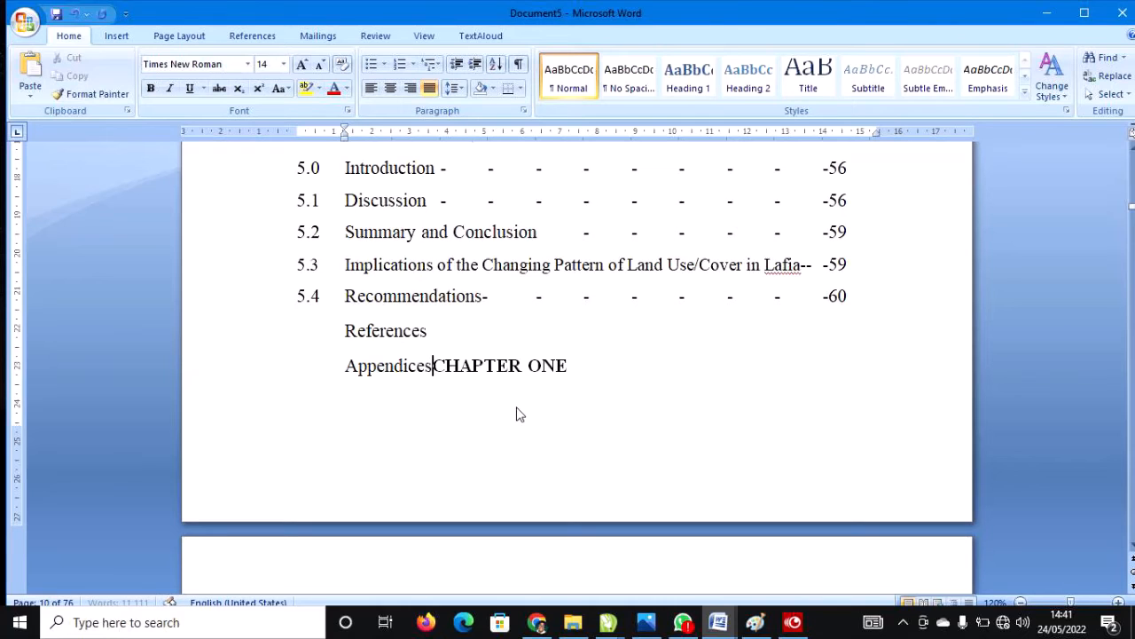
pyautogui.hotkey('ctrl', 'Return')
# Step: Center the CHAPTER ONE heading and shift the INTRODUCTION heading beneath it with a tab
pyautogui.scroll(-3, 430, 435)
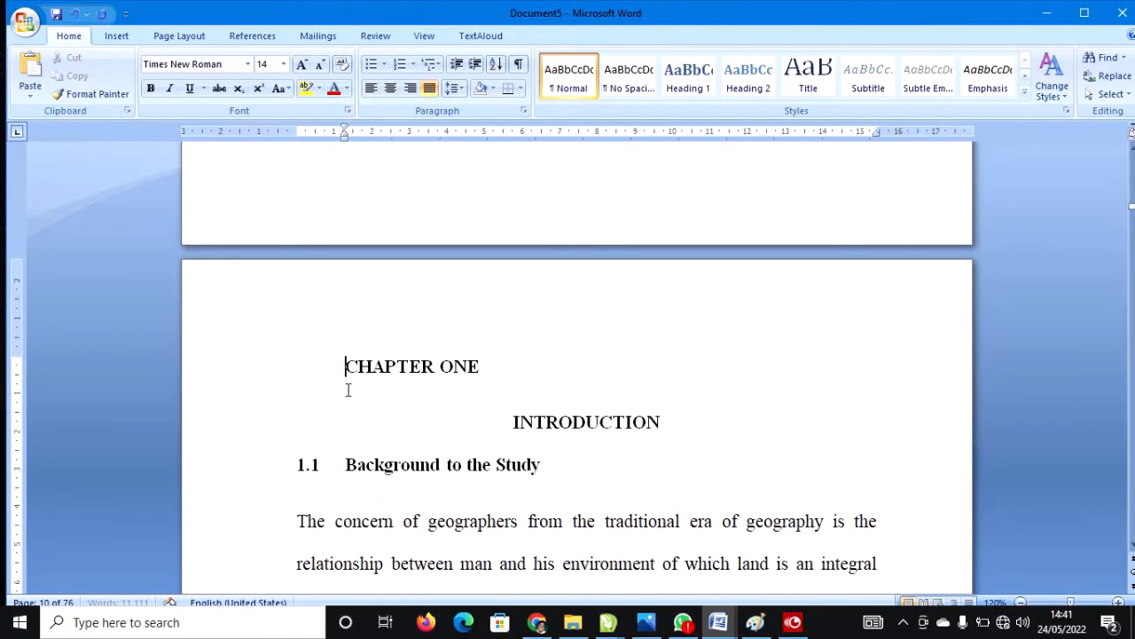
pyautogui.hotkey('ctrl', 'e')
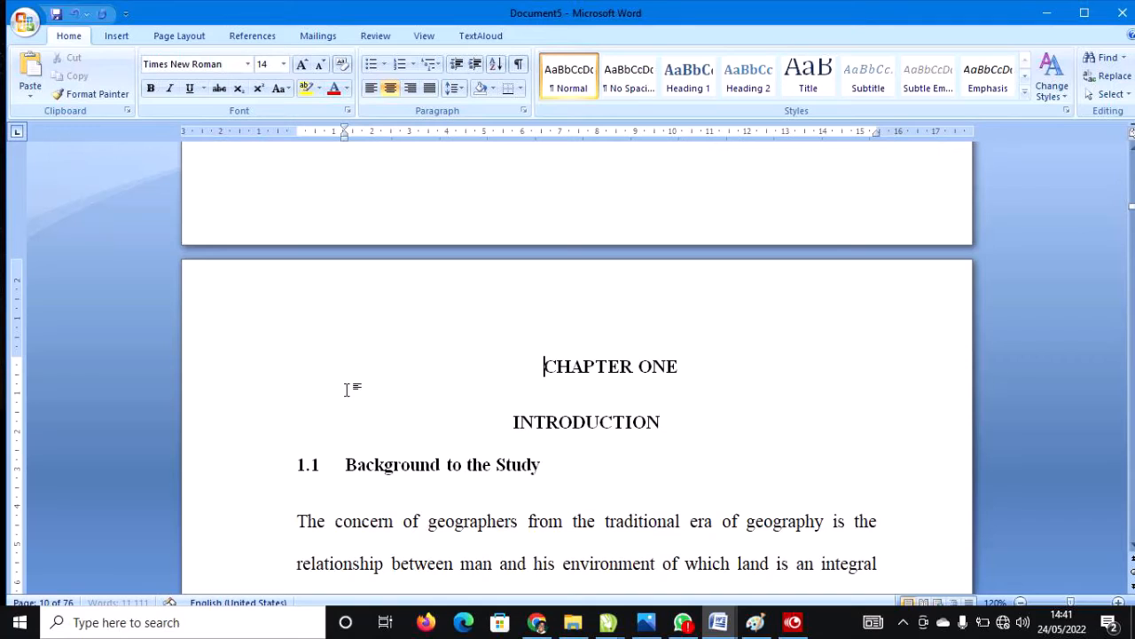
pyautogui.click(502, 425)
pyautogui.press('Tab')
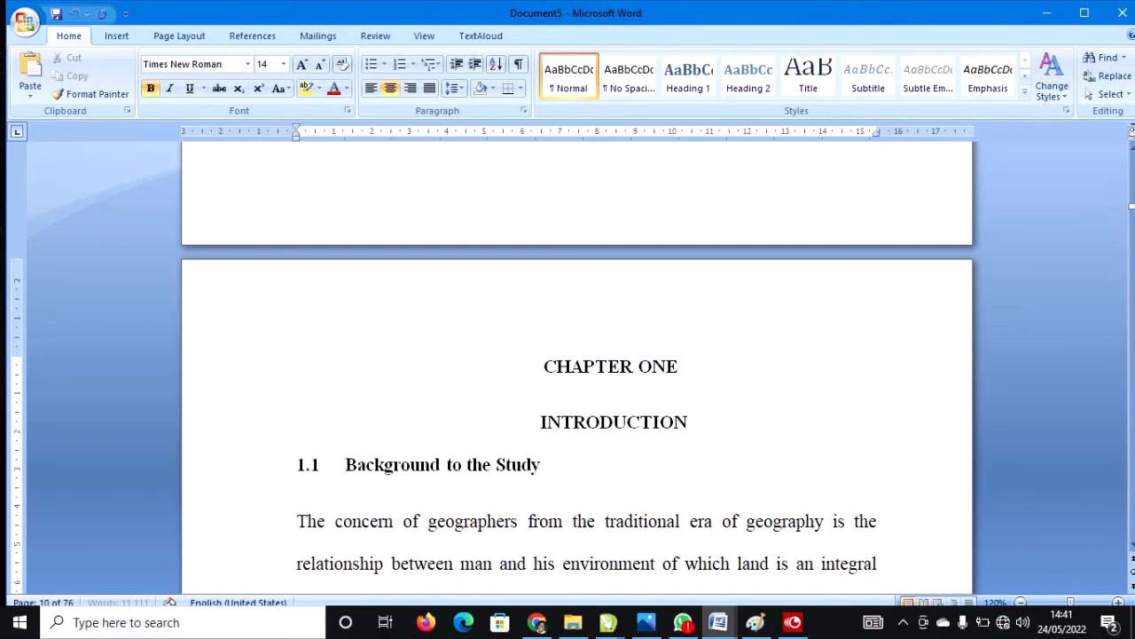
# Step: Examine where the preliminary pages end at Appendices and where Chapter One begins, including the chapter's first page
pyautogui.scroll(2, 510, 433)
pyautogui.scroll(-9, 515, 435)
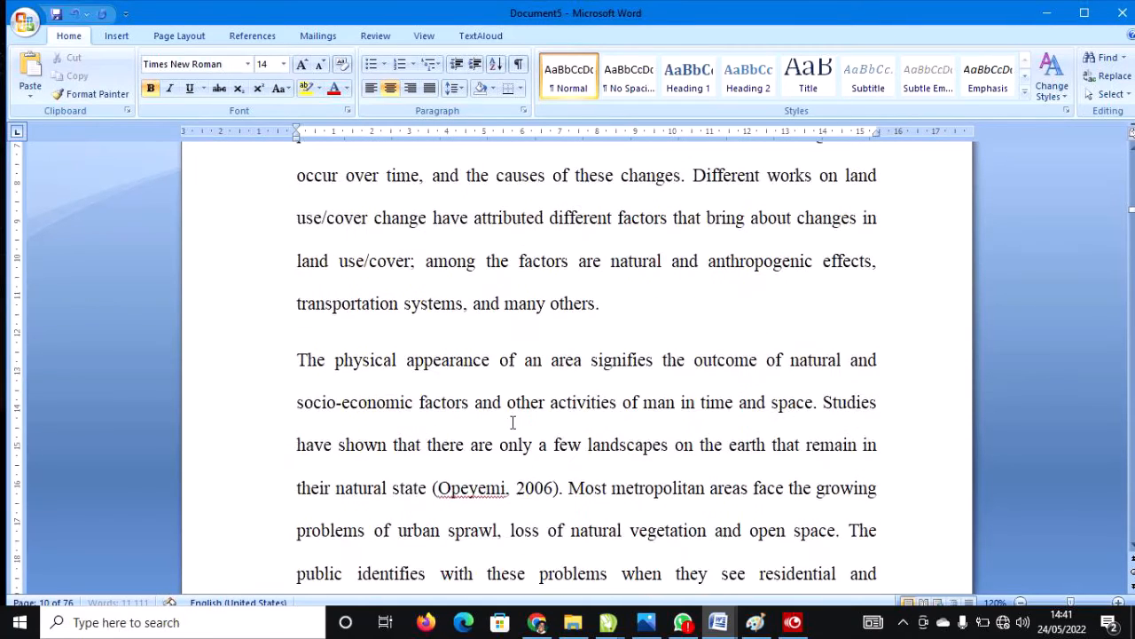
pyautogui.scroll(11, 510, 430)
pyautogui.scroll(1, 506, 423)
pyautogui.click(423, 424)
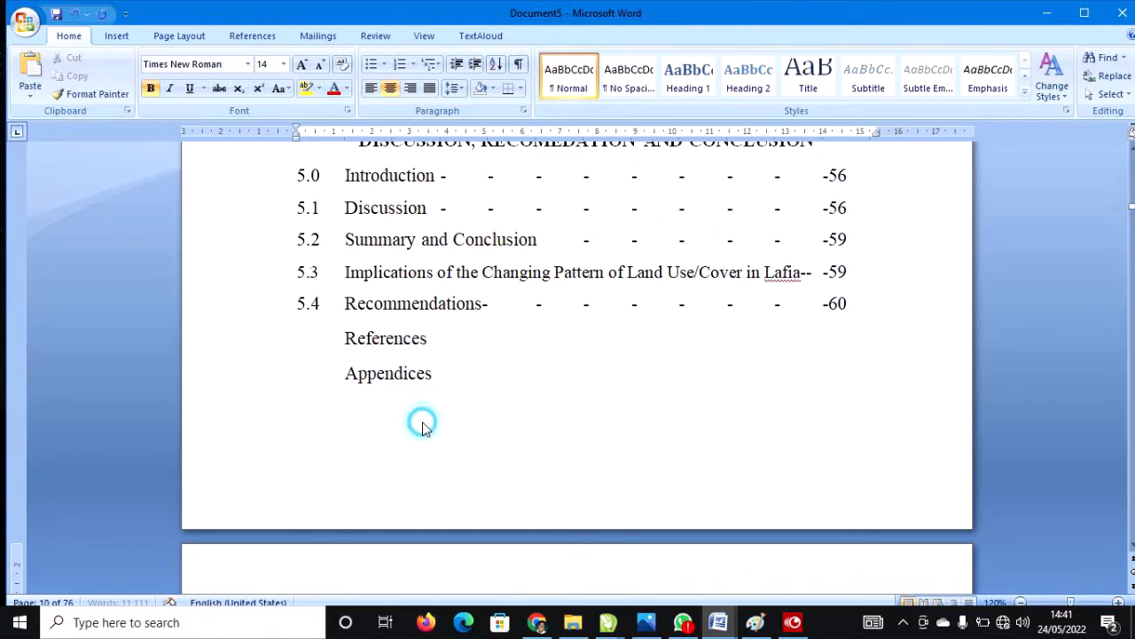
pyautogui.scroll(-5, 429, 417)
pyautogui.scroll(1, 512, 359)
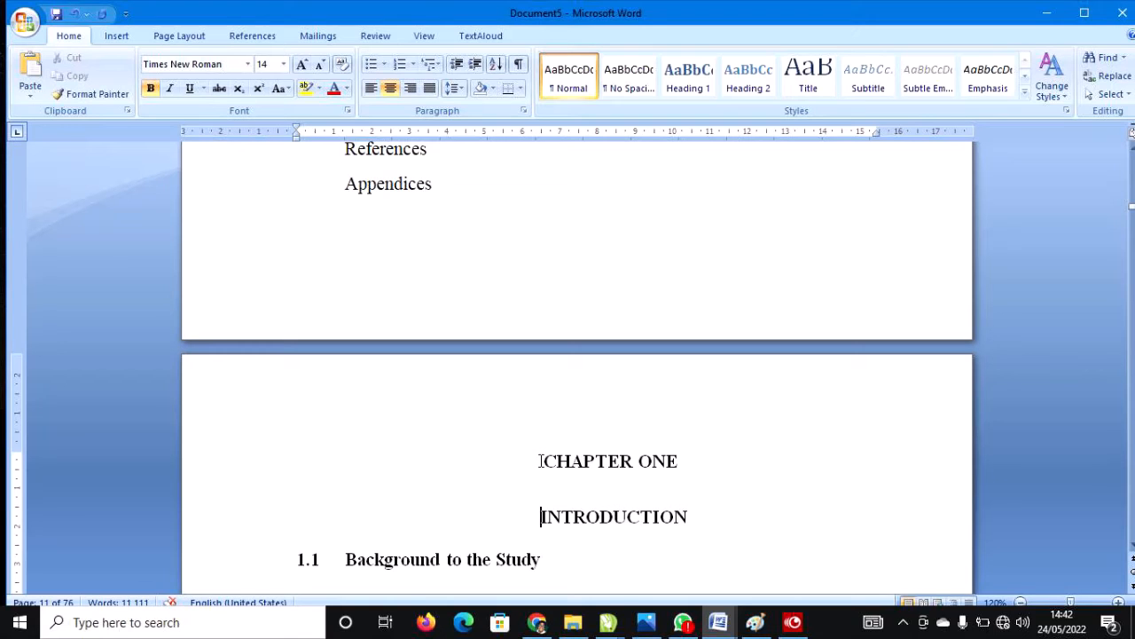
pyautogui.scroll(-1, 541, 452)
pyautogui.scroll(3, 495, 364)
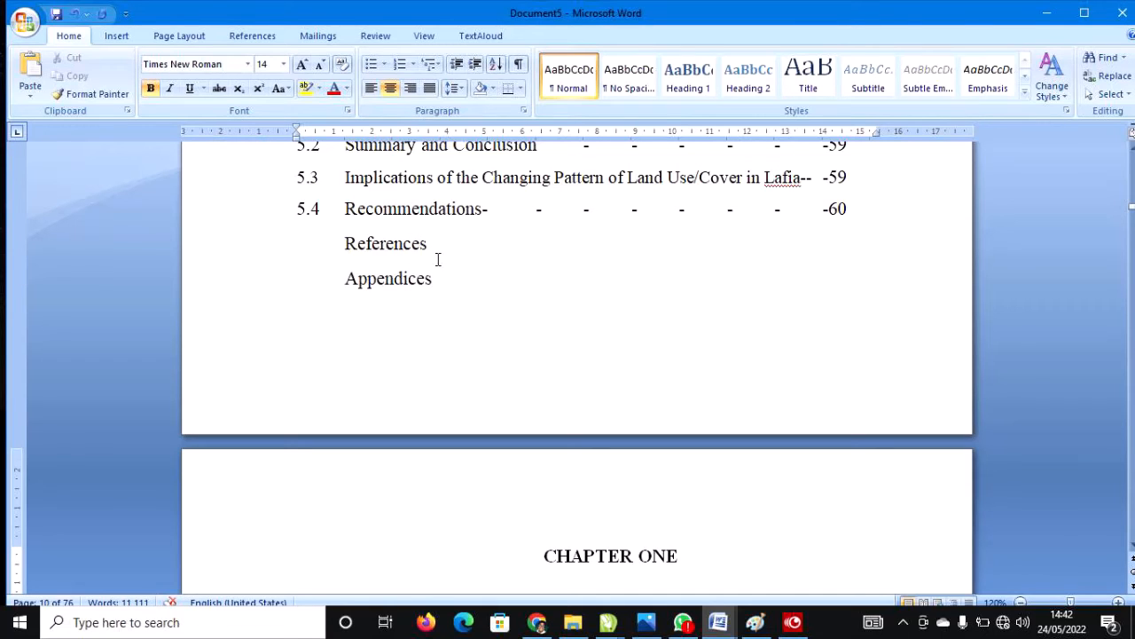
pyautogui.scroll(-14, 520, 380)
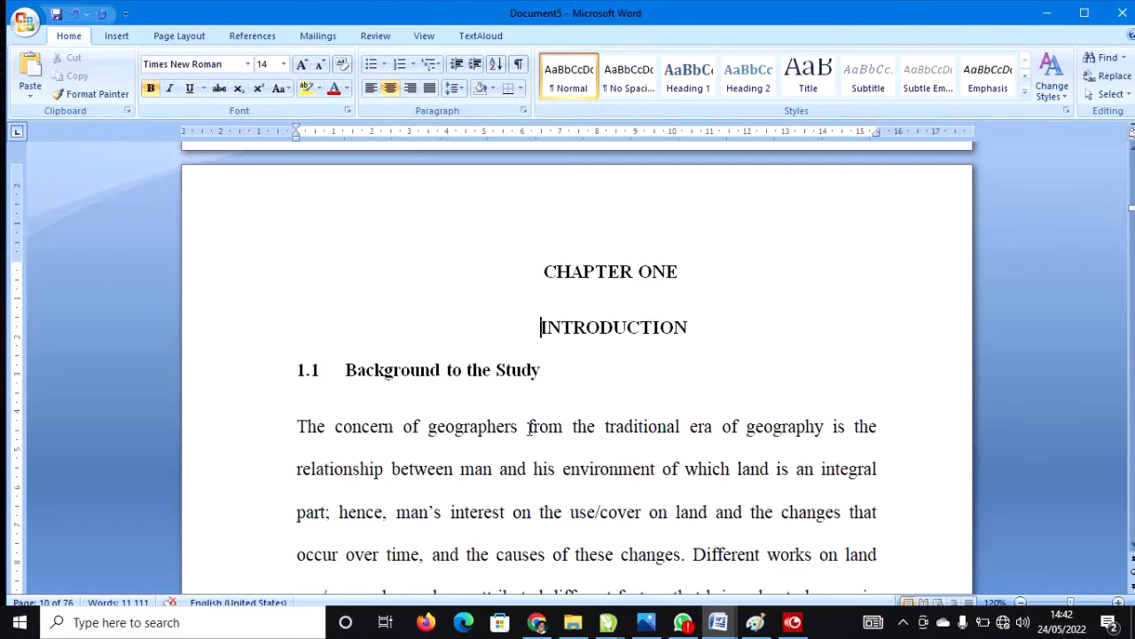
pyautogui.scroll(-6, 524, 430)
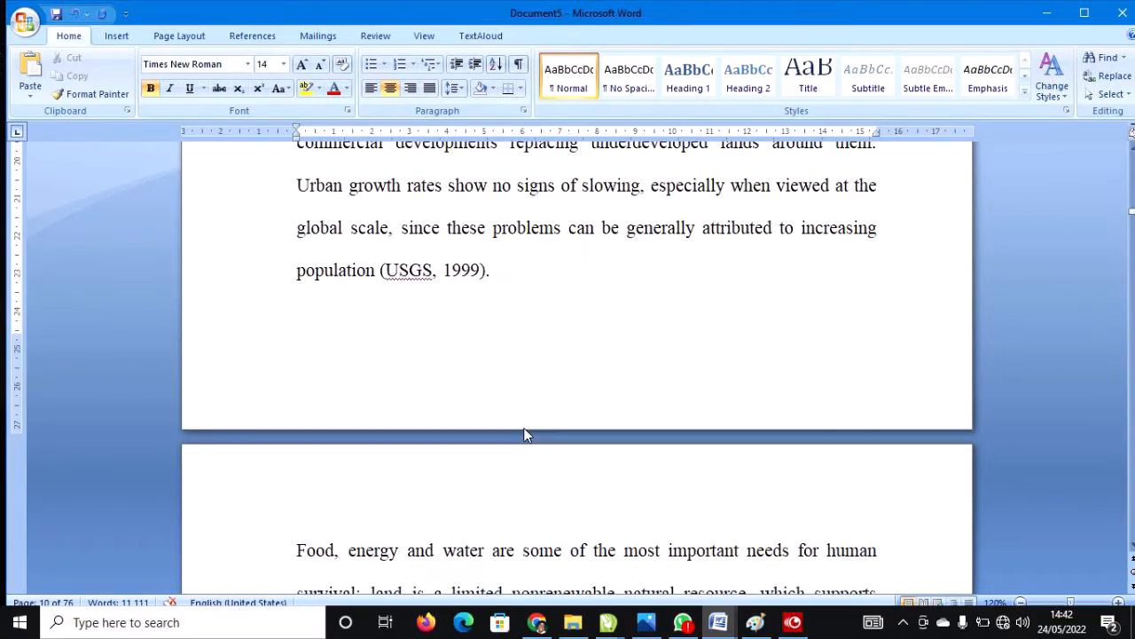
pyautogui.scroll(5, 524, 432)
pyautogui.scroll(4, 525, 430)
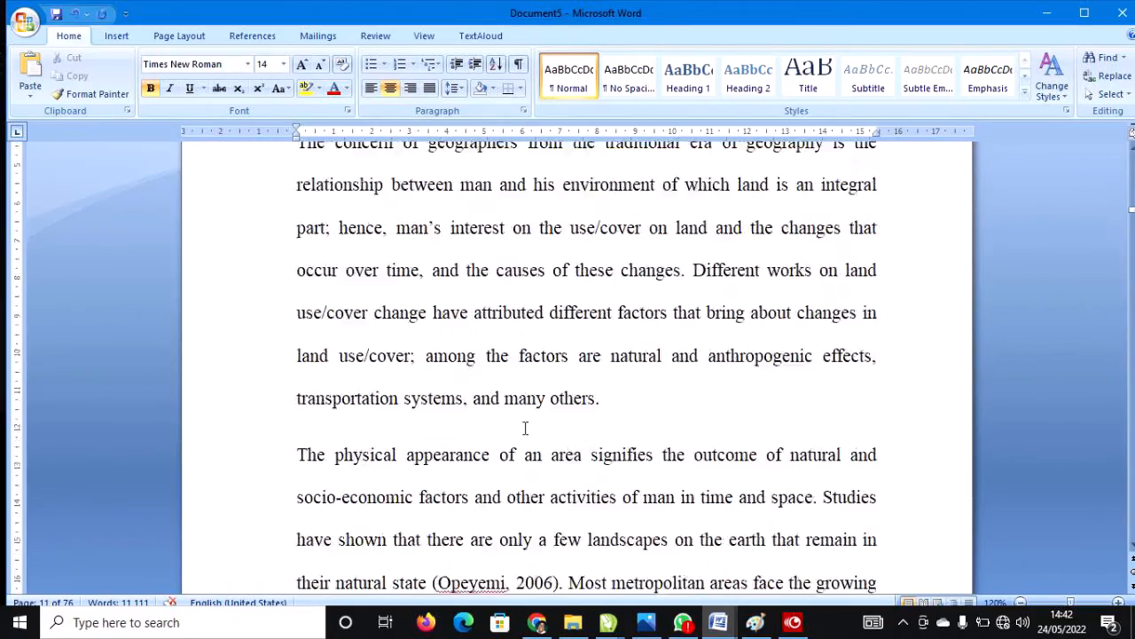
pyautogui.scroll(3, 524, 430)
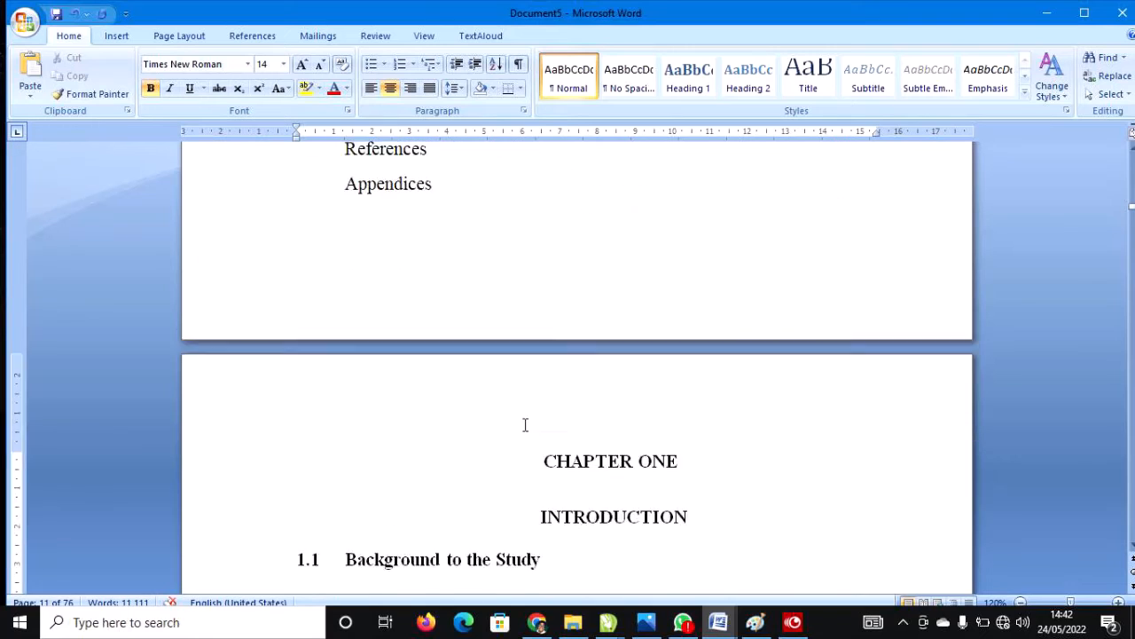
pyautogui.scroll(-1, 523, 395)
# Step: Insert a Next Page section break directly before the CHAPTER ONE heading
pyautogui.click(524, 365)
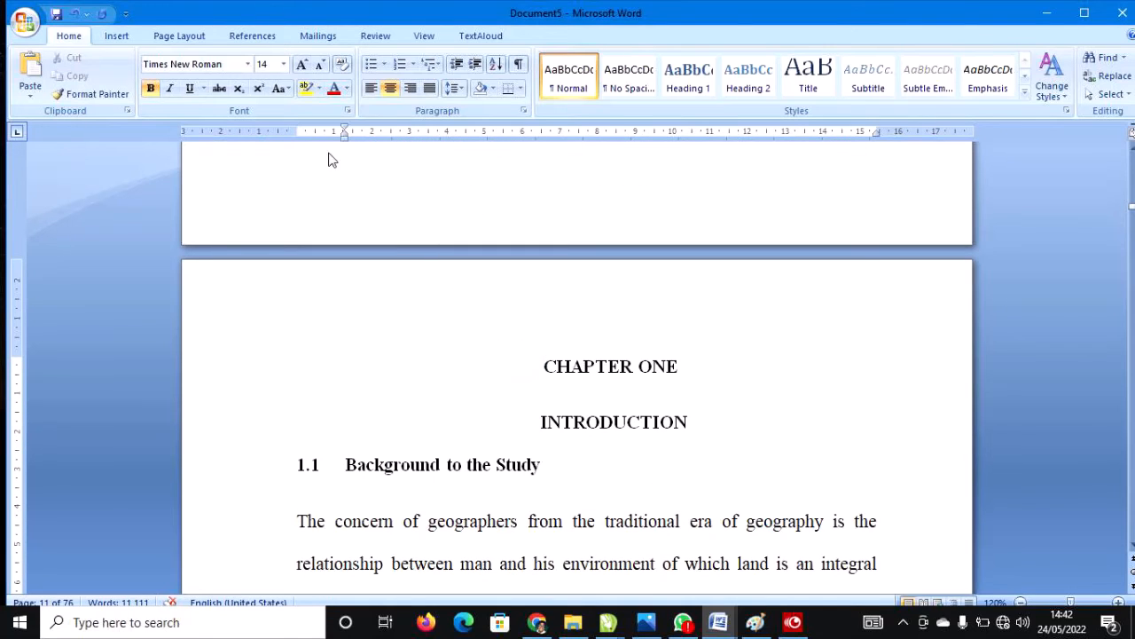
pyautogui.click(193, 39)
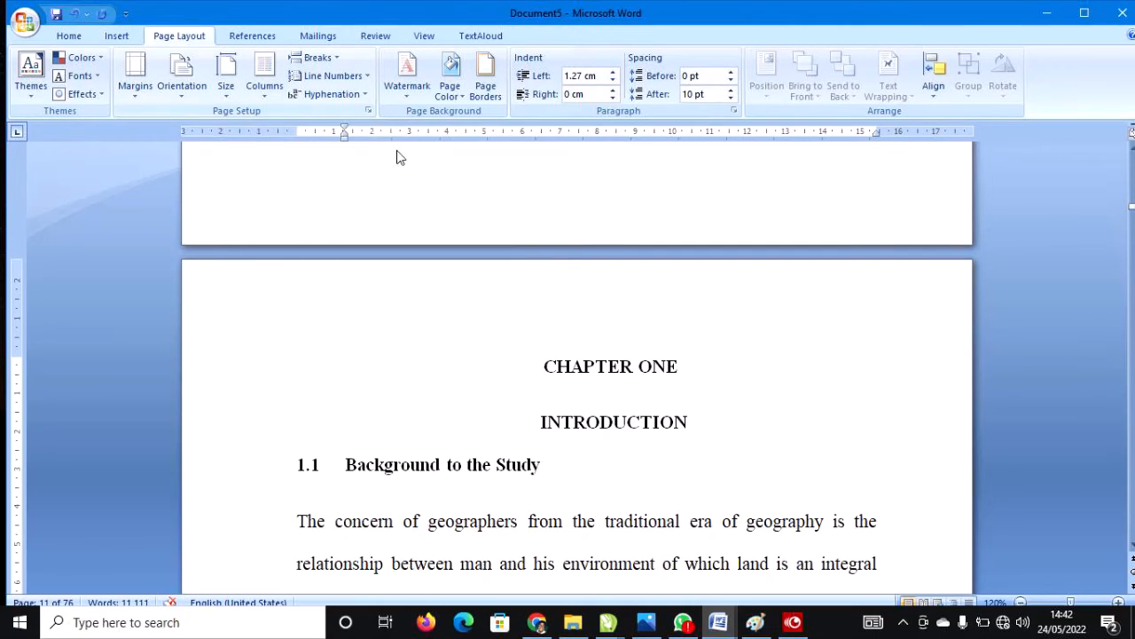
pyautogui.click(315, 62)
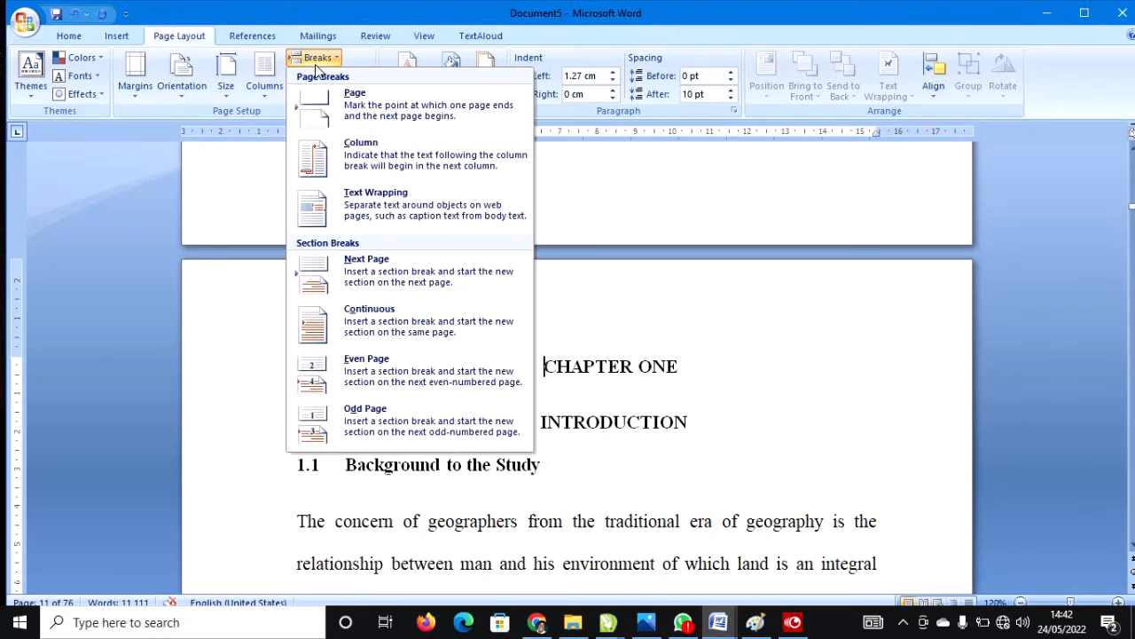
pyautogui.click(422, 279)
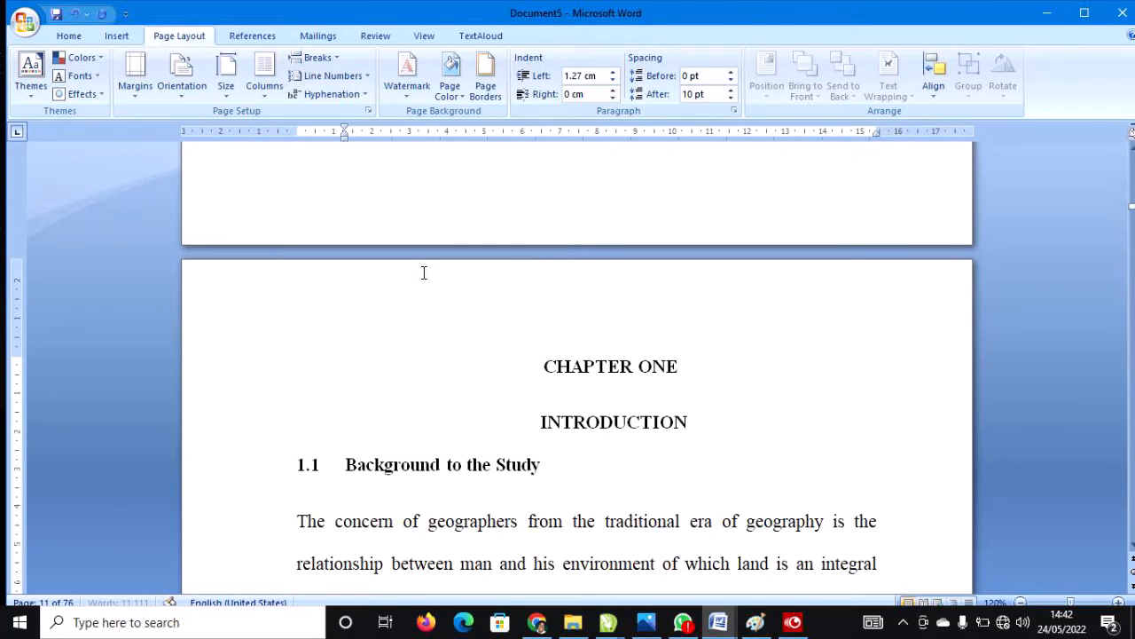
# Step: Examine the last contents page and the first page of Chapter One on either side of the section break
pyautogui.scroll(3, 583, 332)
pyautogui.scroll(-5, 584, 331)
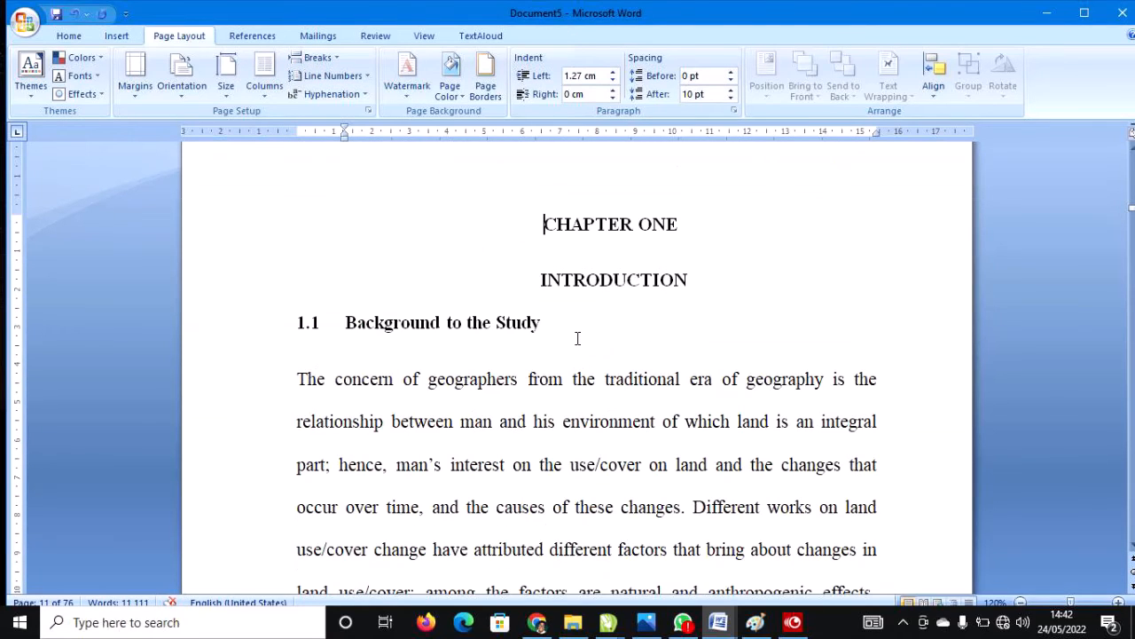
pyautogui.scroll(3, 575, 329)
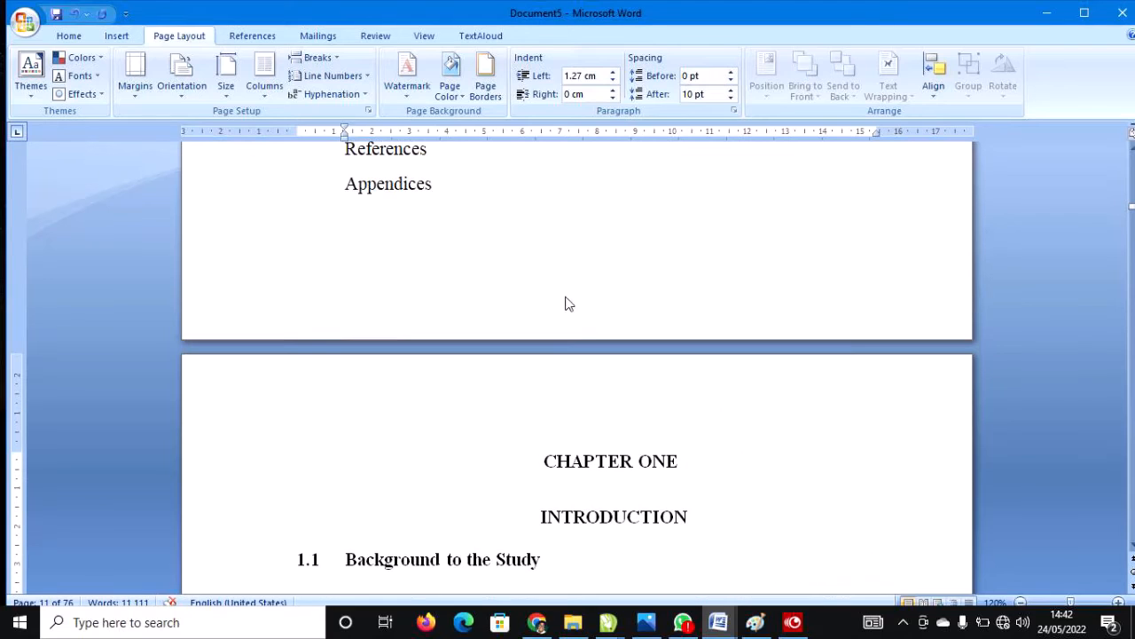
pyautogui.scroll(5, 526, 270)
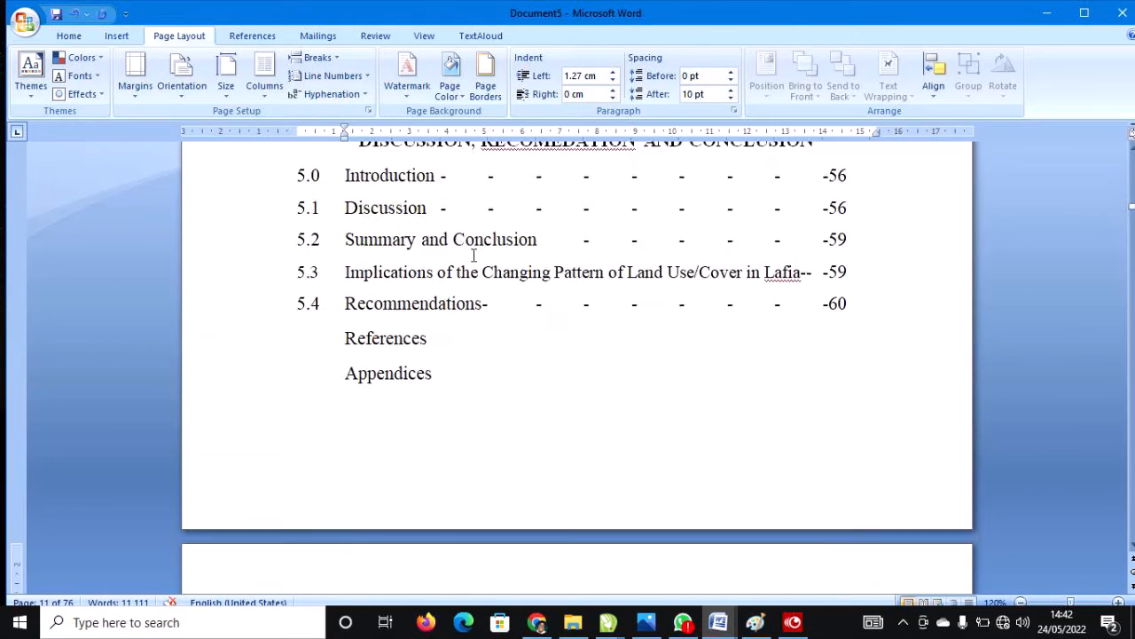
pyautogui.scroll(-4, 473, 255)
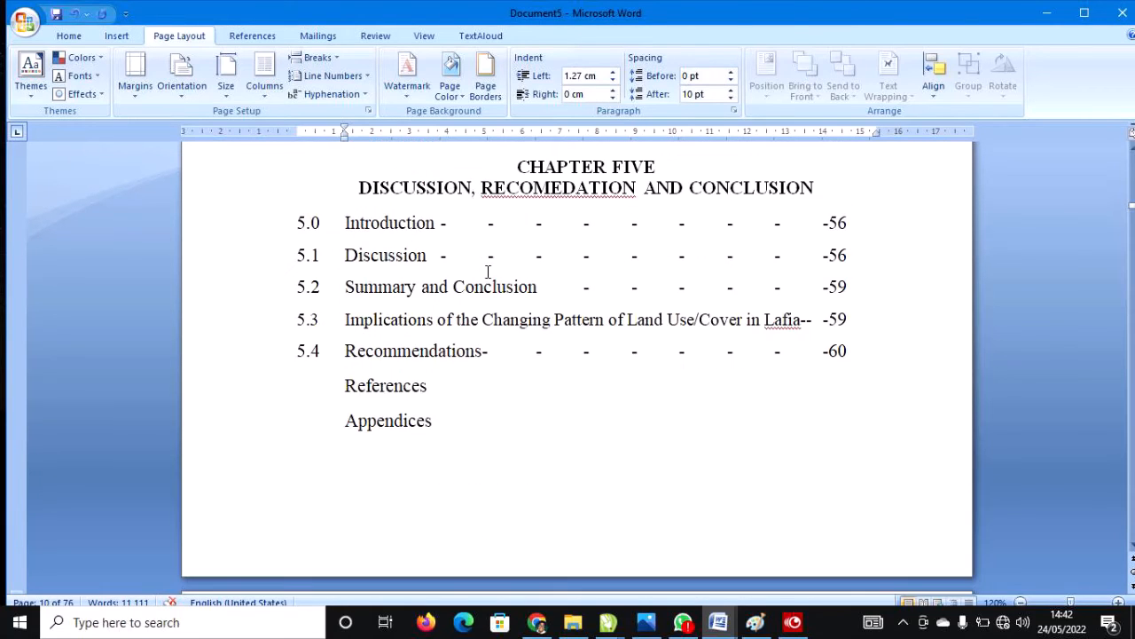
pyautogui.scroll(-10, 545, 462)
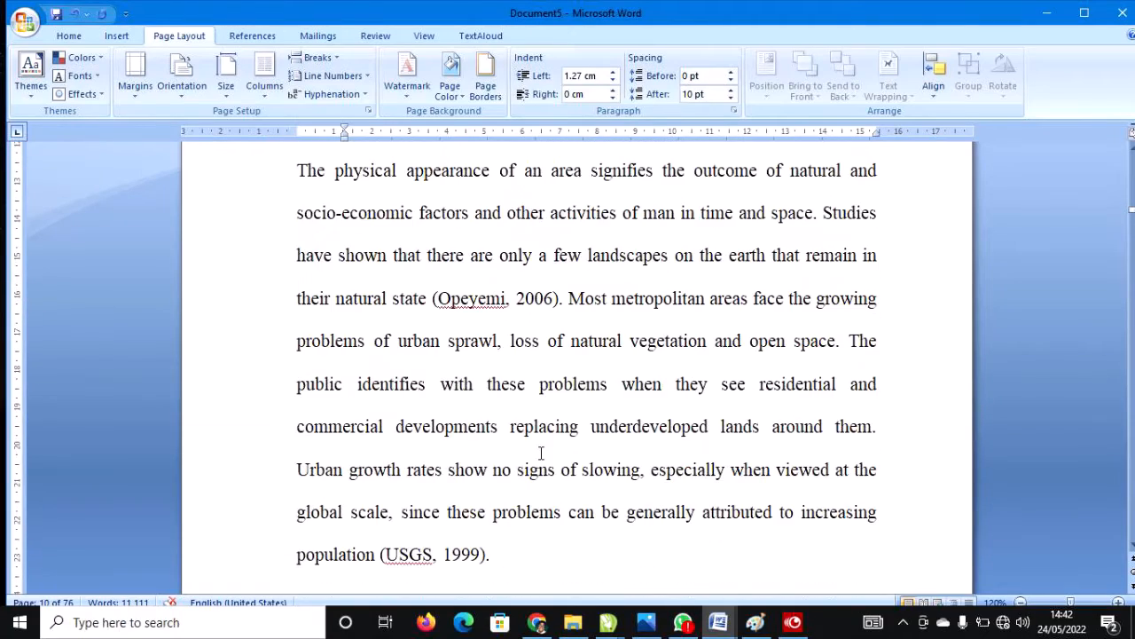
pyautogui.scroll(3, 543, 454)
pyautogui.scroll(8, 541, 453)
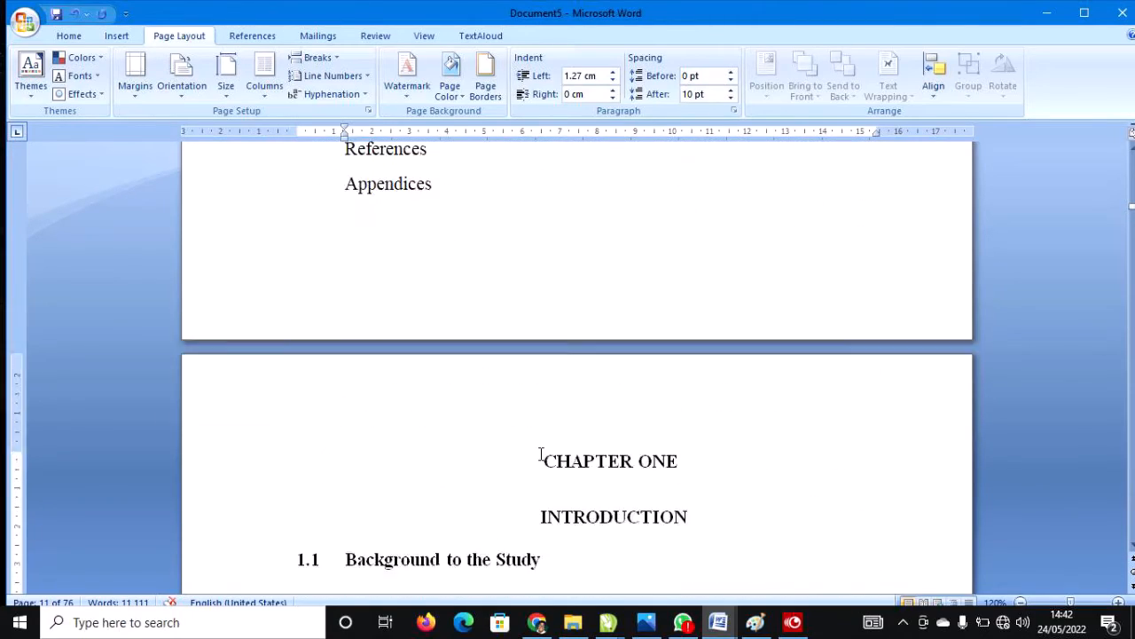
# Step: Add centred page numbers in the page footer using the Plain Number 2 style and return to the body text
pyautogui.click(78, 18)
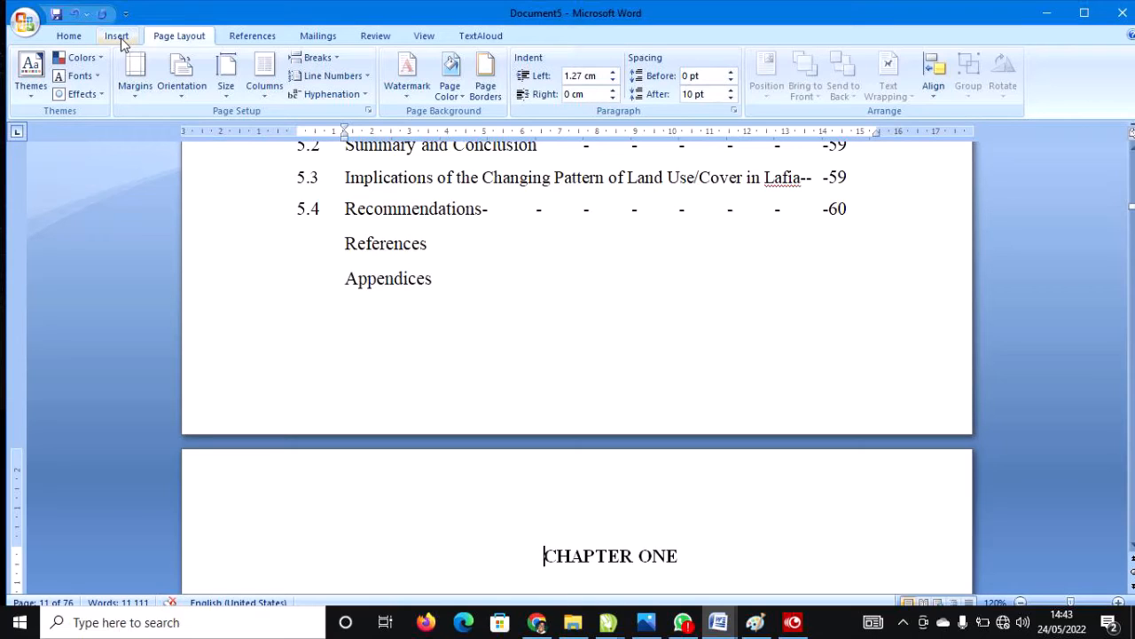
pyautogui.click(119, 37)
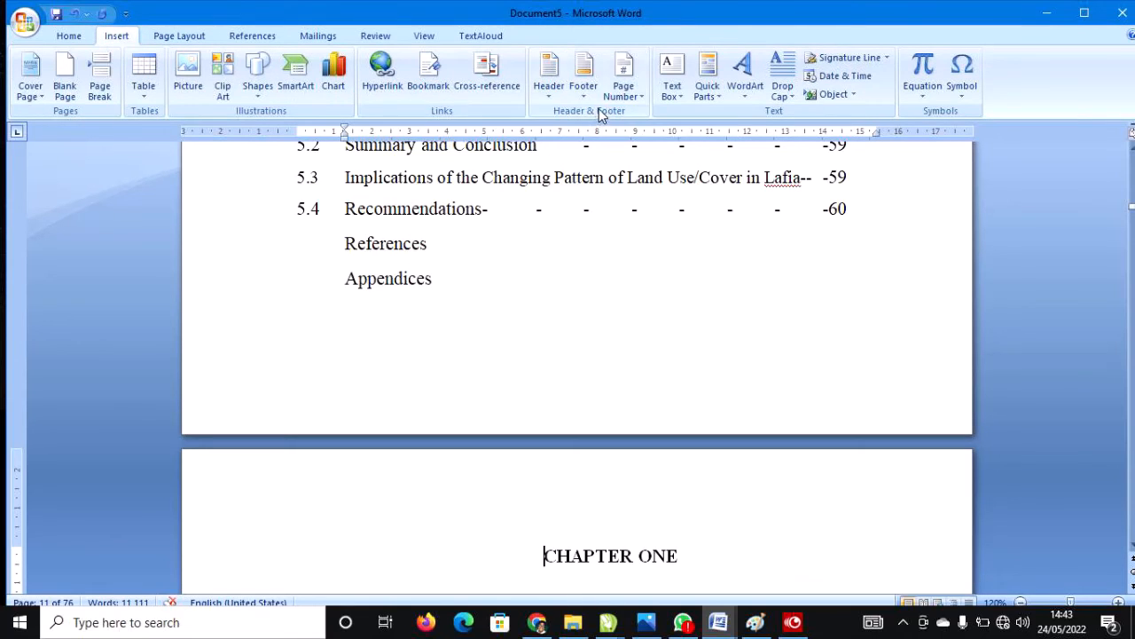
pyautogui.click(624, 80)
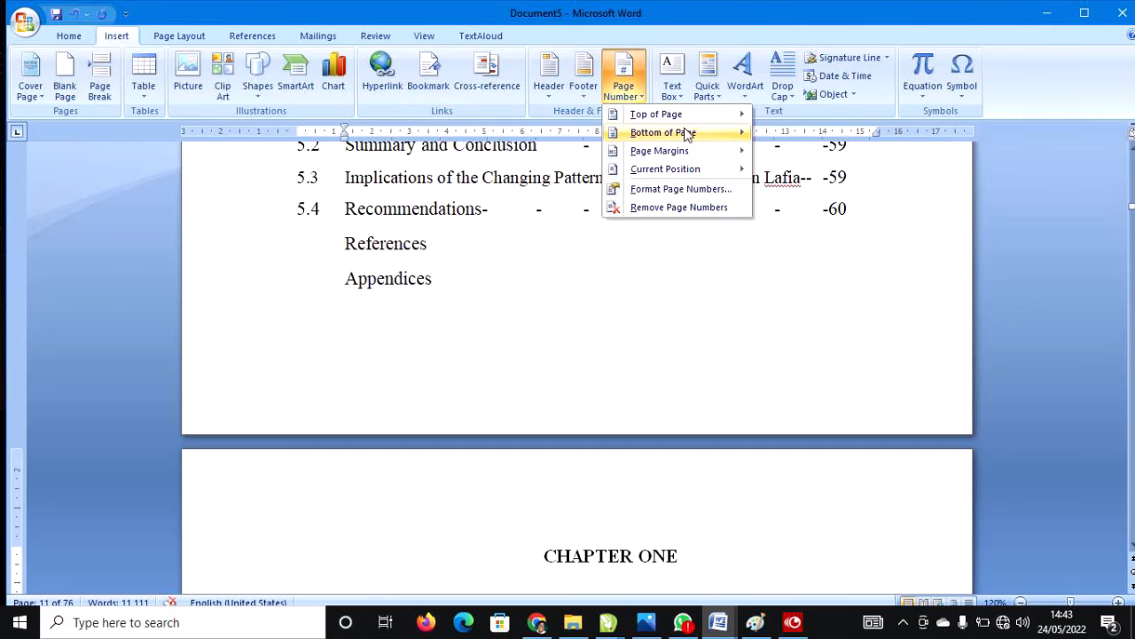
pyautogui.moveTo(684, 134)
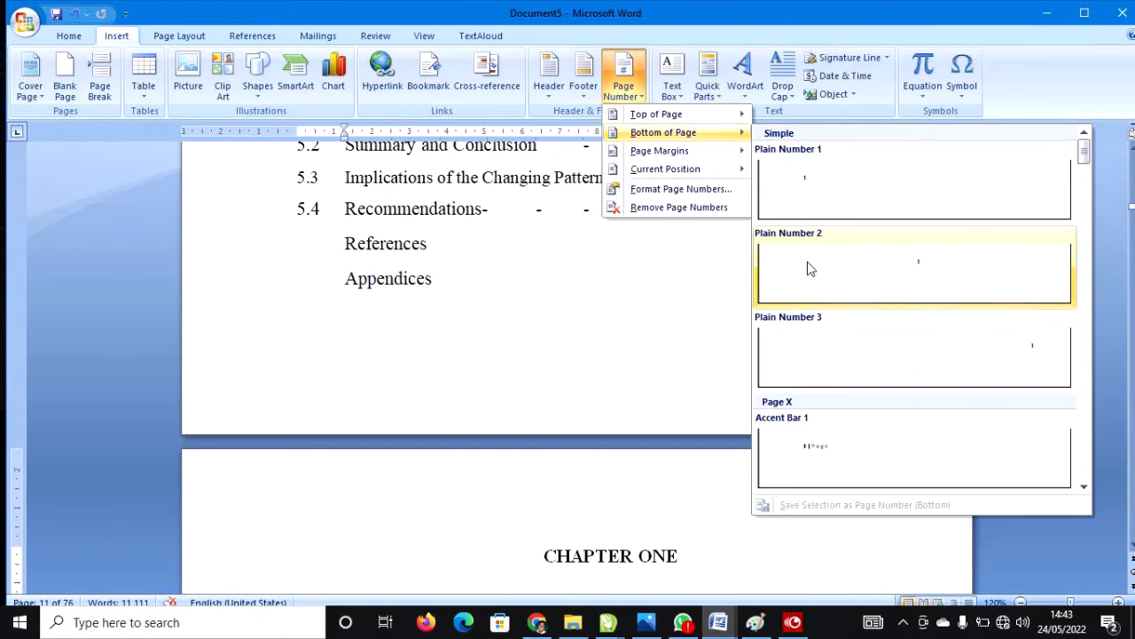
pyautogui.click(806, 266)
pyautogui.doubleClick(578, 333)
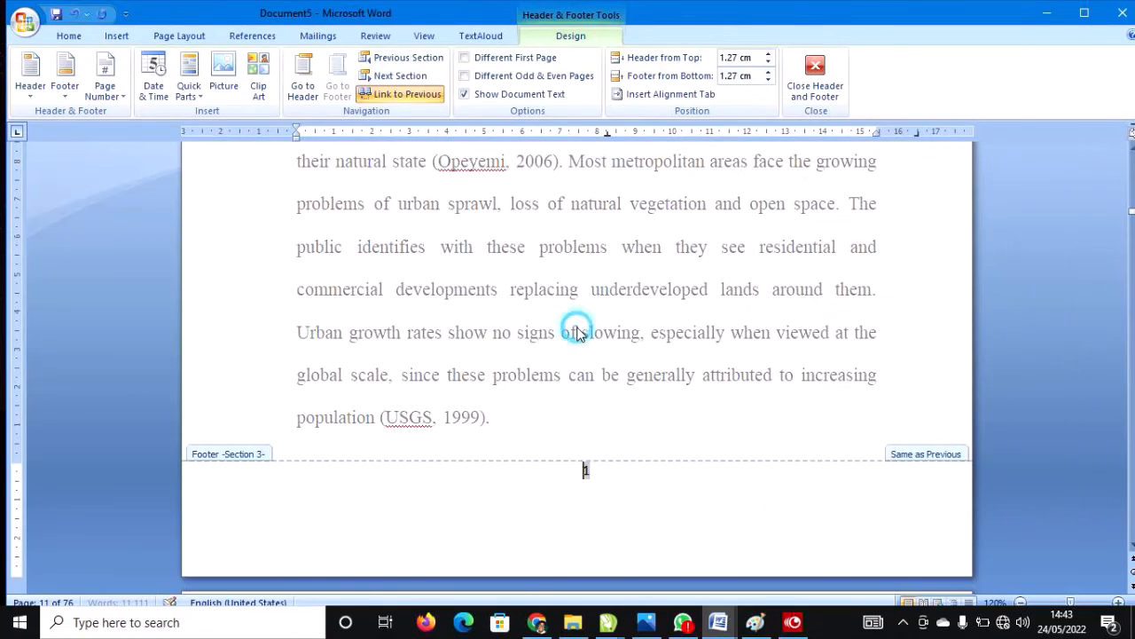
# Step: Delete the section break between Appendices and CHAPTER ONE, undoing any deletion that cuts into or relocates the heading
pyautogui.scroll(5, 578, 325)
pyautogui.scroll(-1, 558, 323)
pyautogui.scroll(-2, 558, 323)
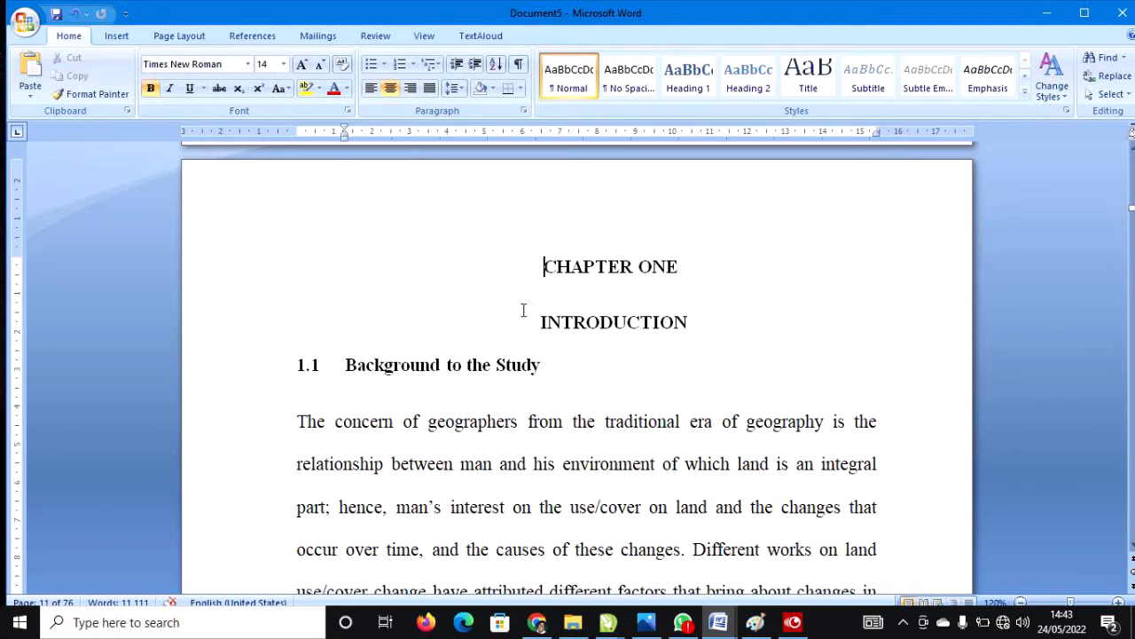
pyautogui.scroll(6, 519, 307)
pyautogui.click(477, 274)
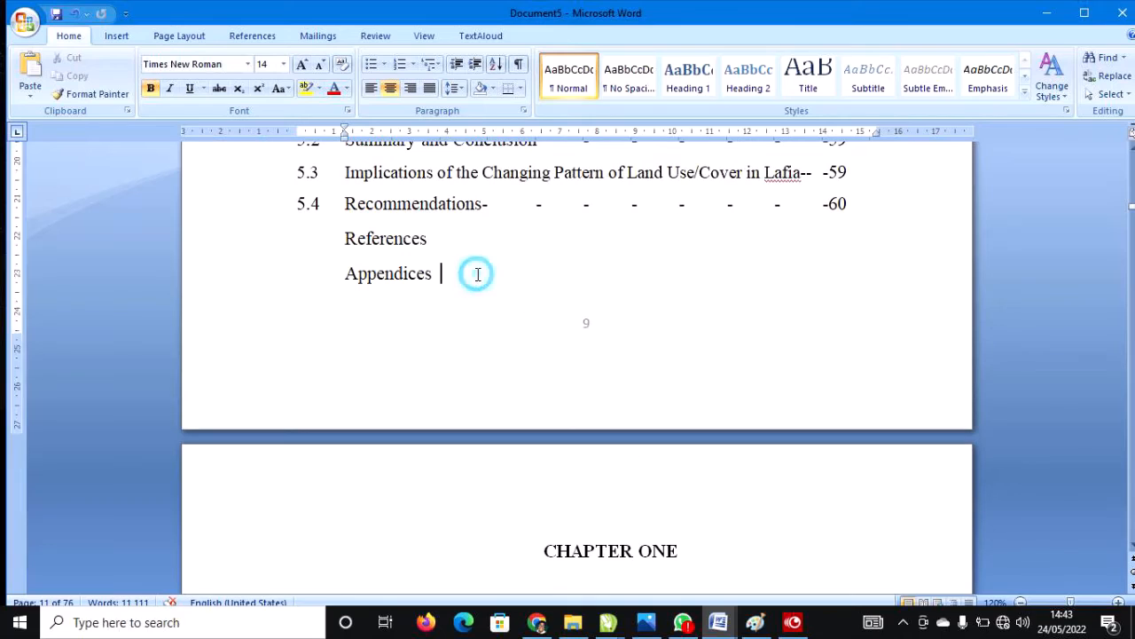
pyautogui.press('Delete')
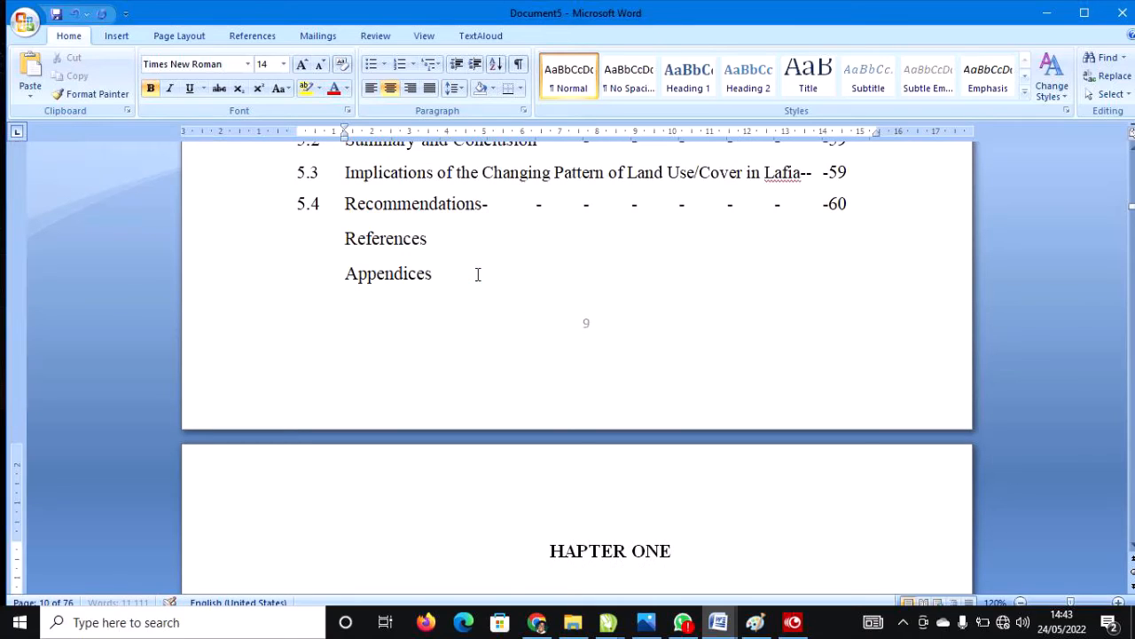
pyautogui.hotkey('ctrl', 'z')
pyautogui.hotkey('ctrl', 'j')
pyautogui.press('BackSpace')
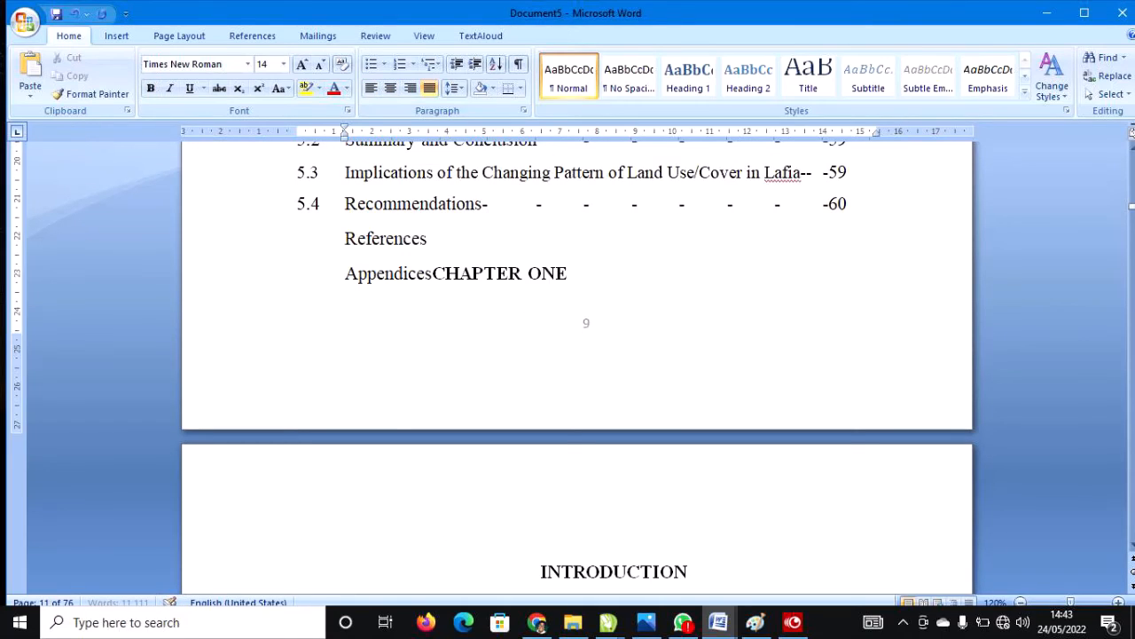
pyautogui.hotkey('ctrl', 'z')
# Step: Center the CHAPTER ONE heading and check the page number at the foot of the chapter's first page
pyautogui.scroll(-15, 497, 281)
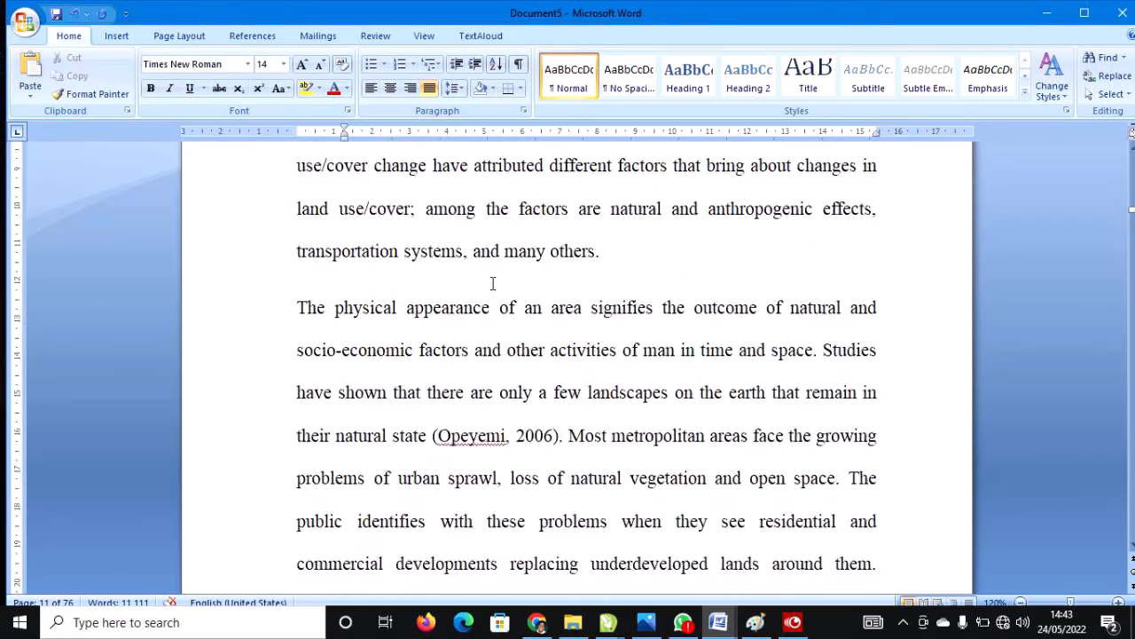
pyautogui.scroll(15, 494, 281)
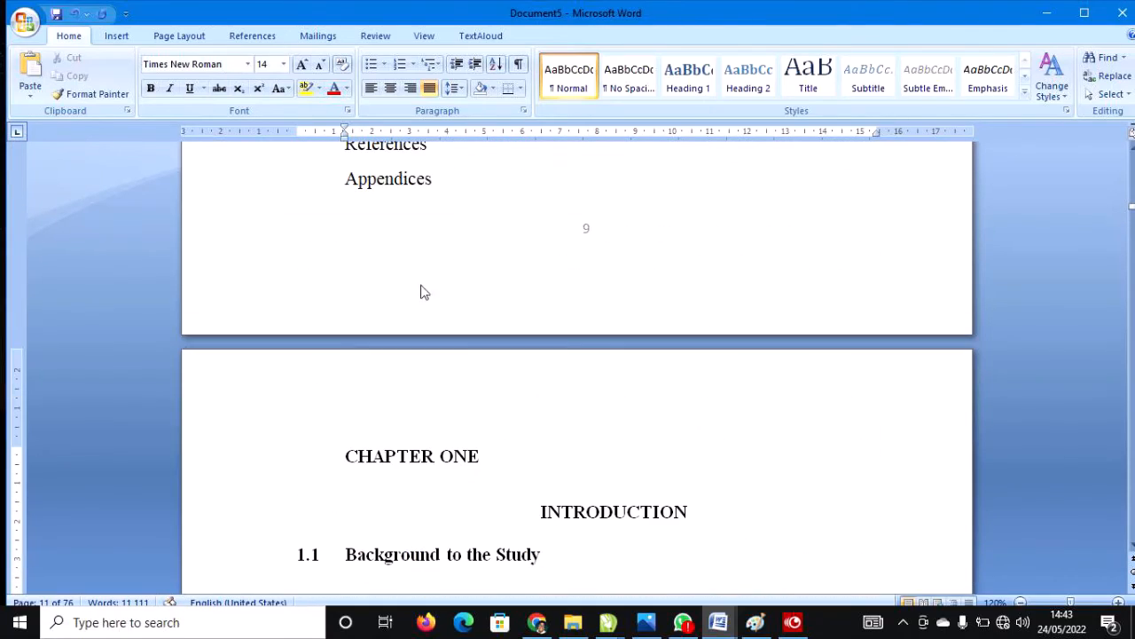
pyautogui.hotkey('ctrl', 'e')
pyautogui.scroll(-15, 431, 284)
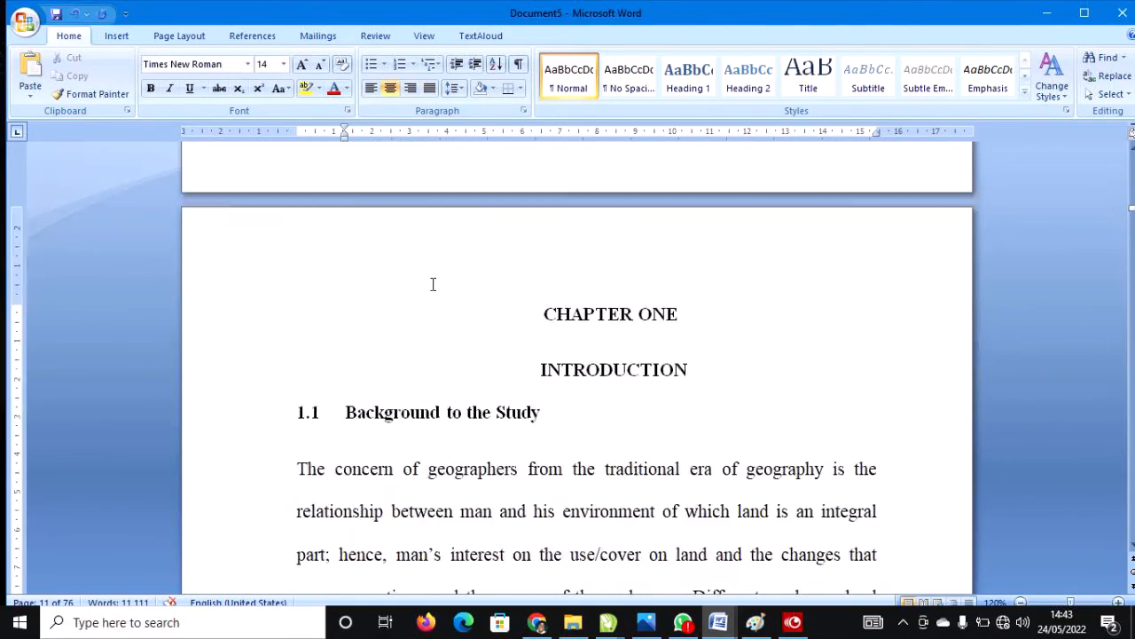
pyautogui.scroll(2, 439, 257)
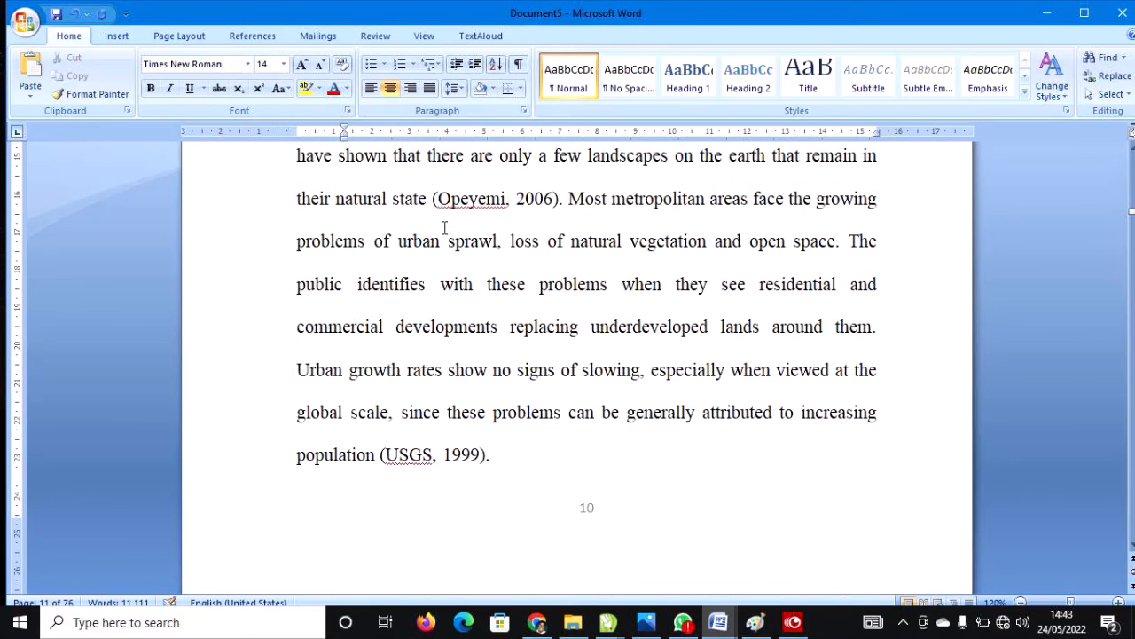
pyautogui.press('BackSpace')
pyautogui.press('BackSpace')
pyautogui.press('BackSpace')
pyautogui.press('BackSpace')
pyautogui.press('BackSpace')
pyautogui.press('BackSpace')
pyautogui.press('BackSpace')
pyautogui.press('BackSpace')
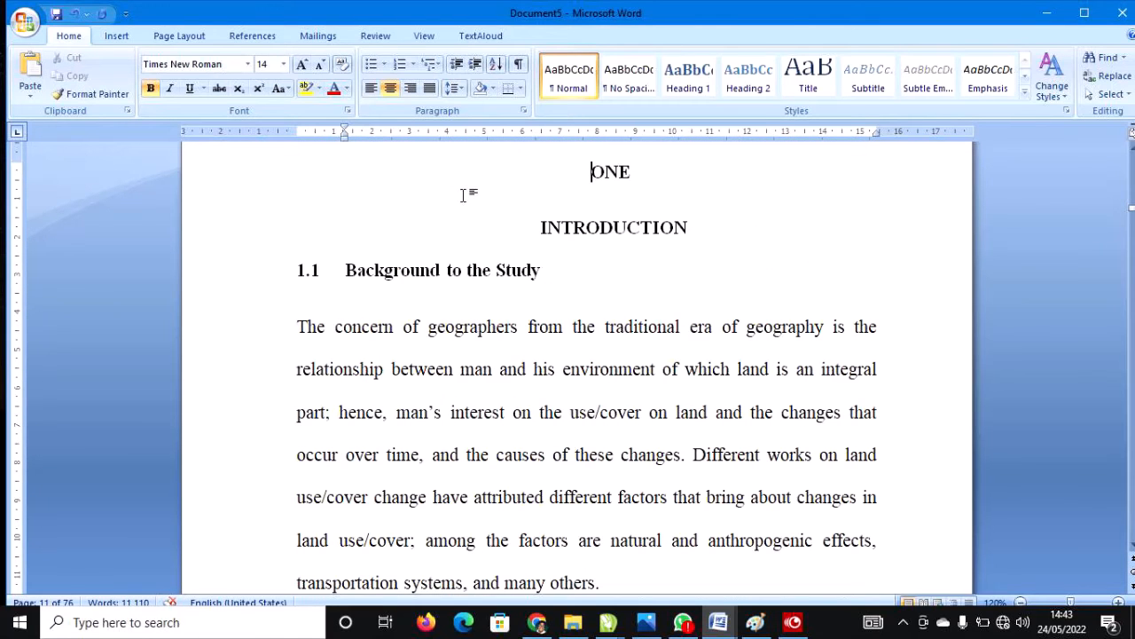
pyautogui.hotkey('ctrl', 'z')
# Step: Examine the footer page numbers from the cover page through the preliminary pages to the first page of Chapter One
pyautogui.hotkey('ctrl', 'Home')
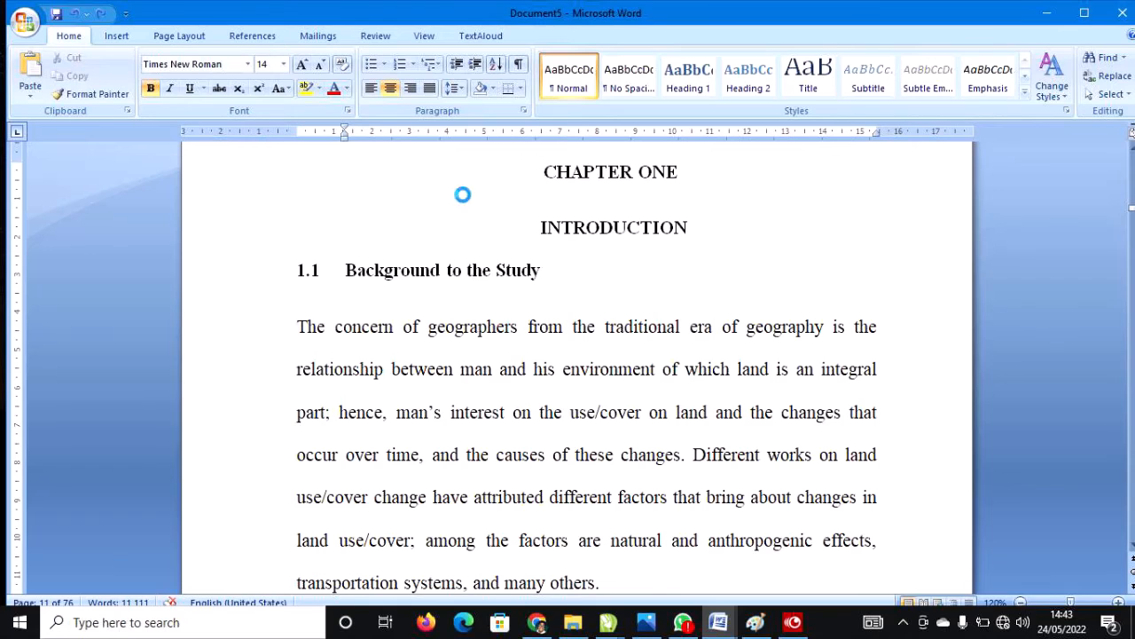
pyautogui.scroll(-10, 468, 195)
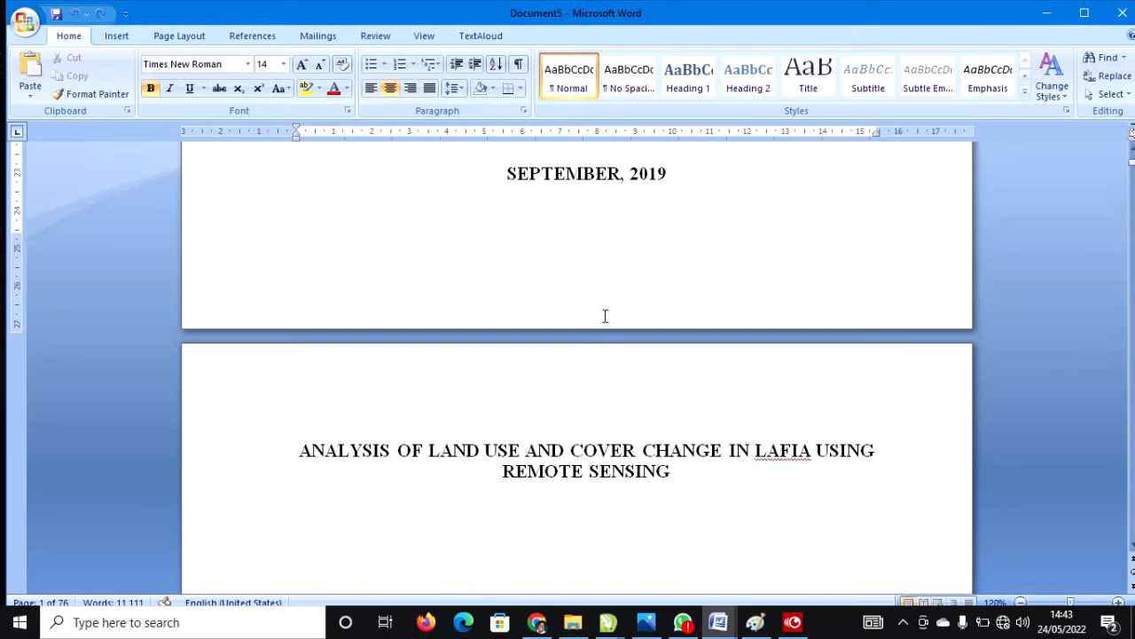
pyautogui.click(578, 263)
pyautogui.click(581, 264)
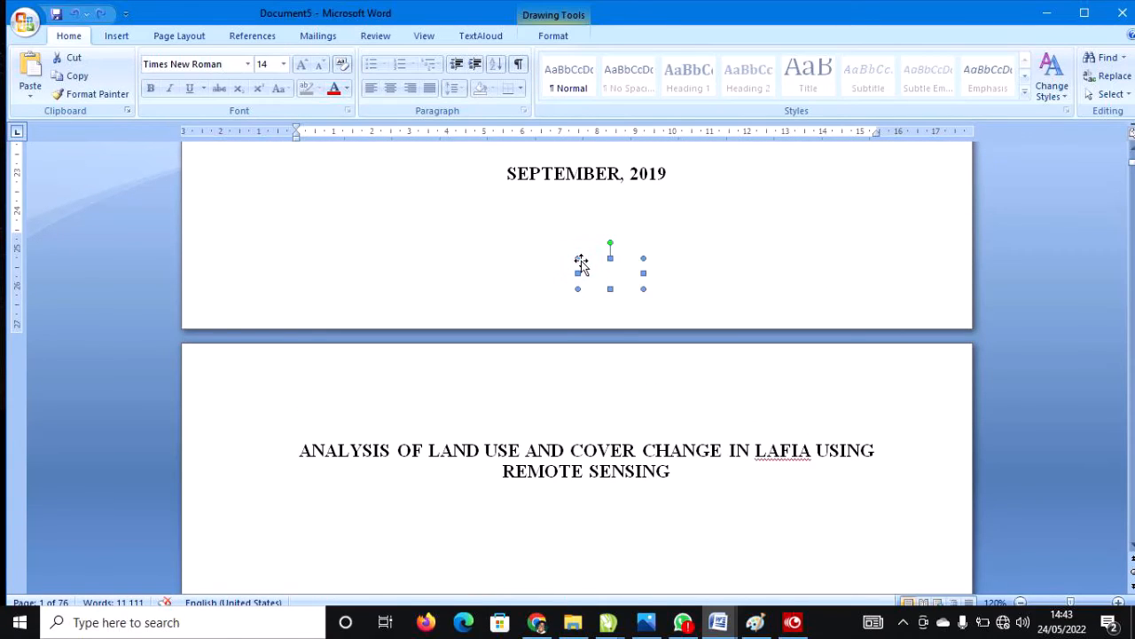
pyautogui.scroll(-20, 582, 261)
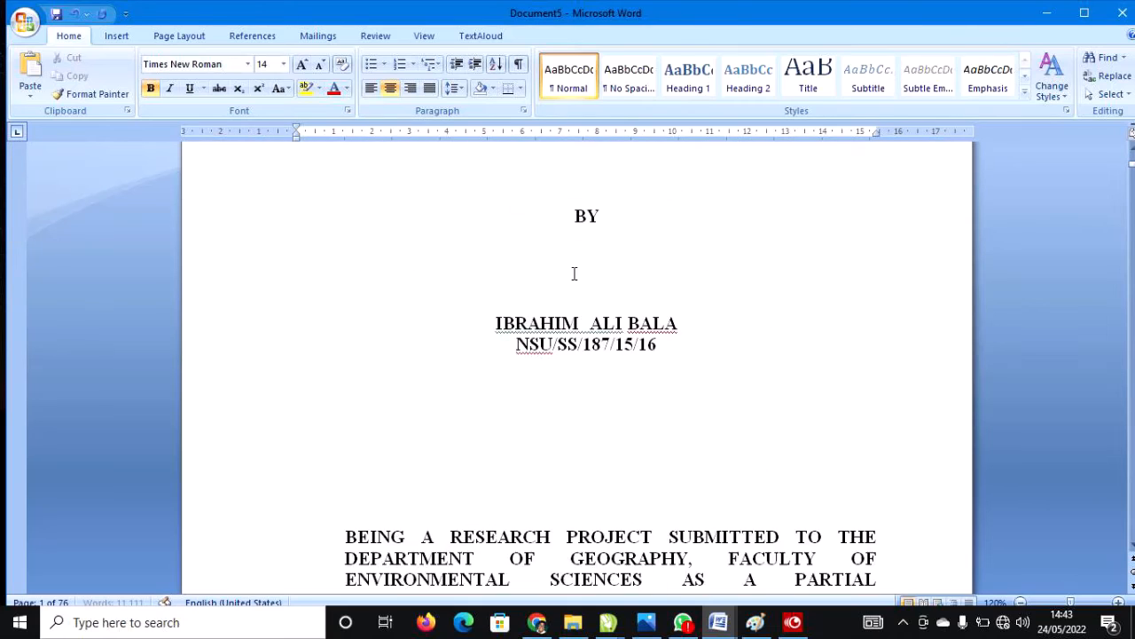
pyautogui.scroll(-20, 544, 407)
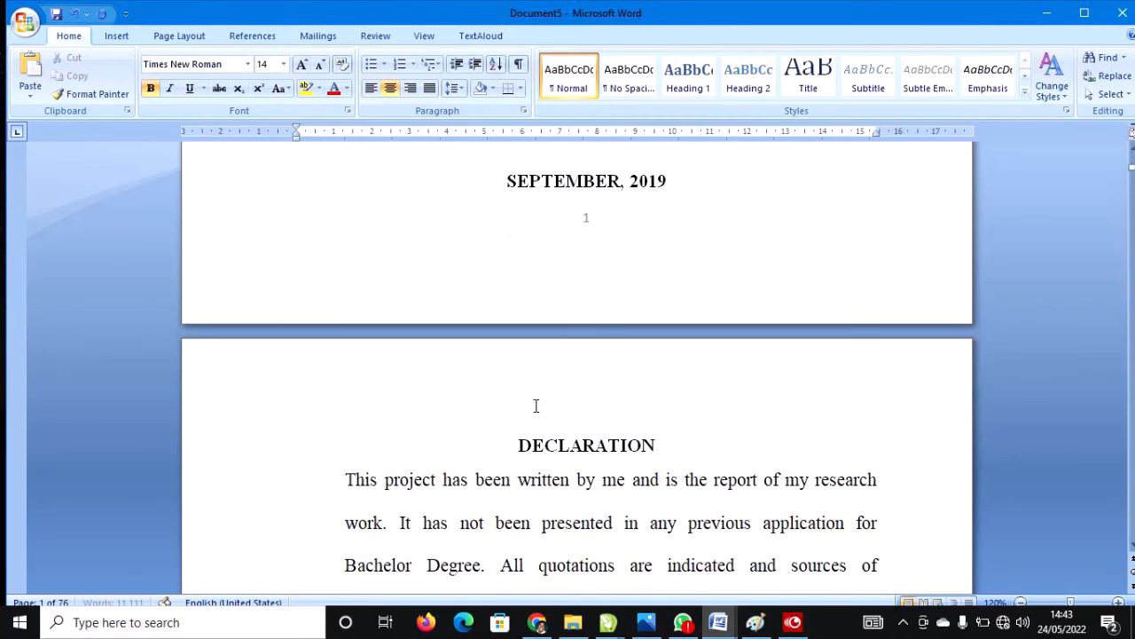
pyautogui.scroll(-20, 530, 413)
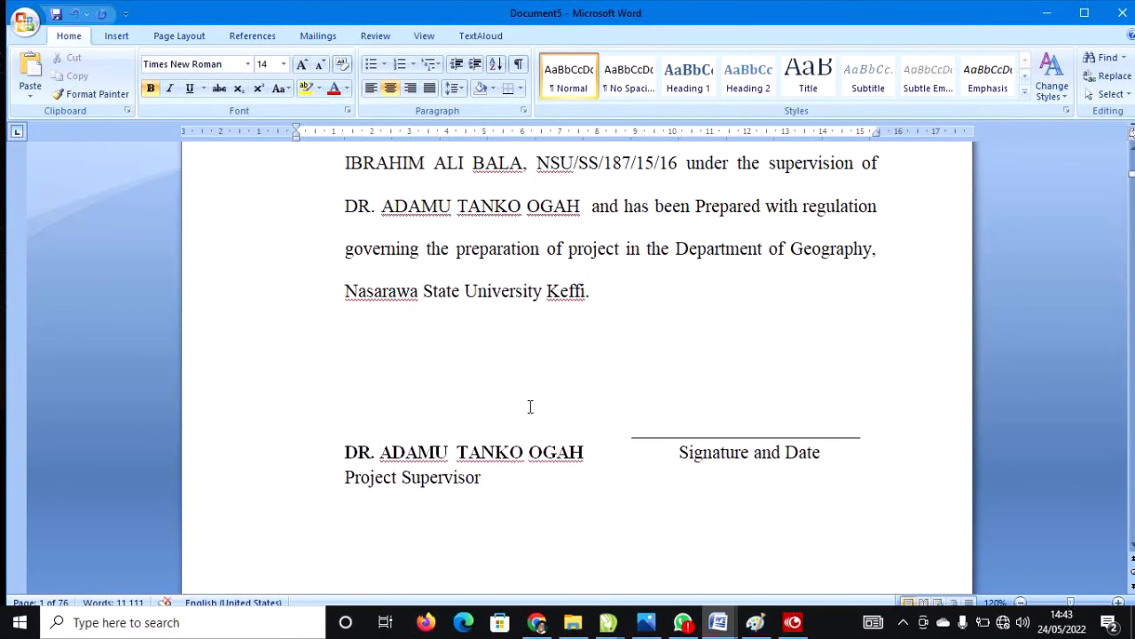
pyautogui.scroll(-20, 529, 407)
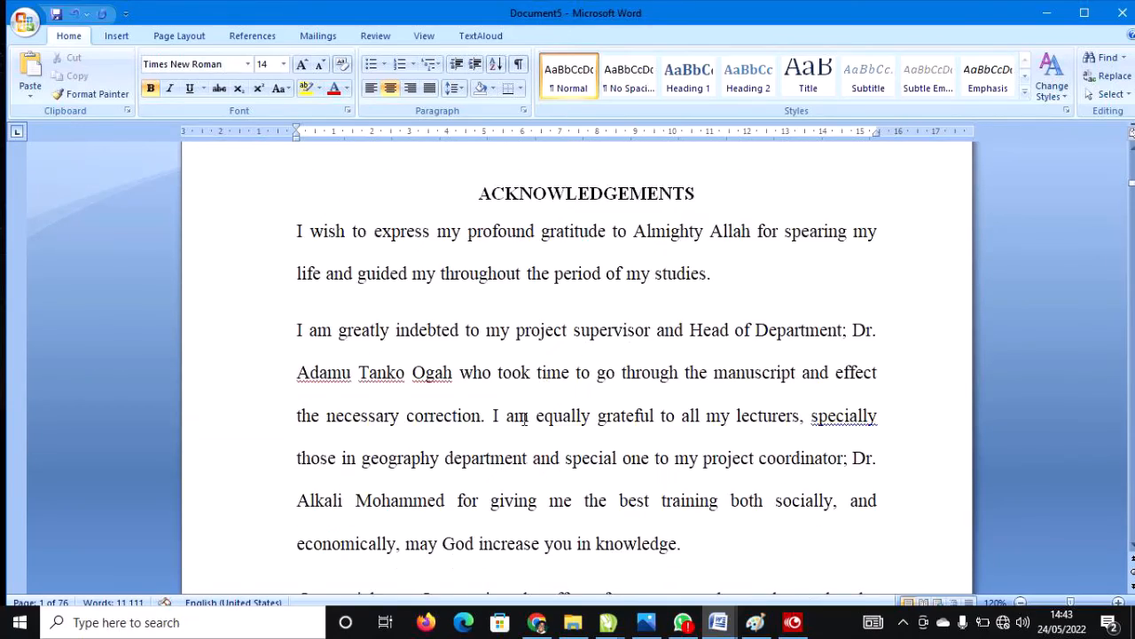
pyautogui.scroll(-20, 488, 448)
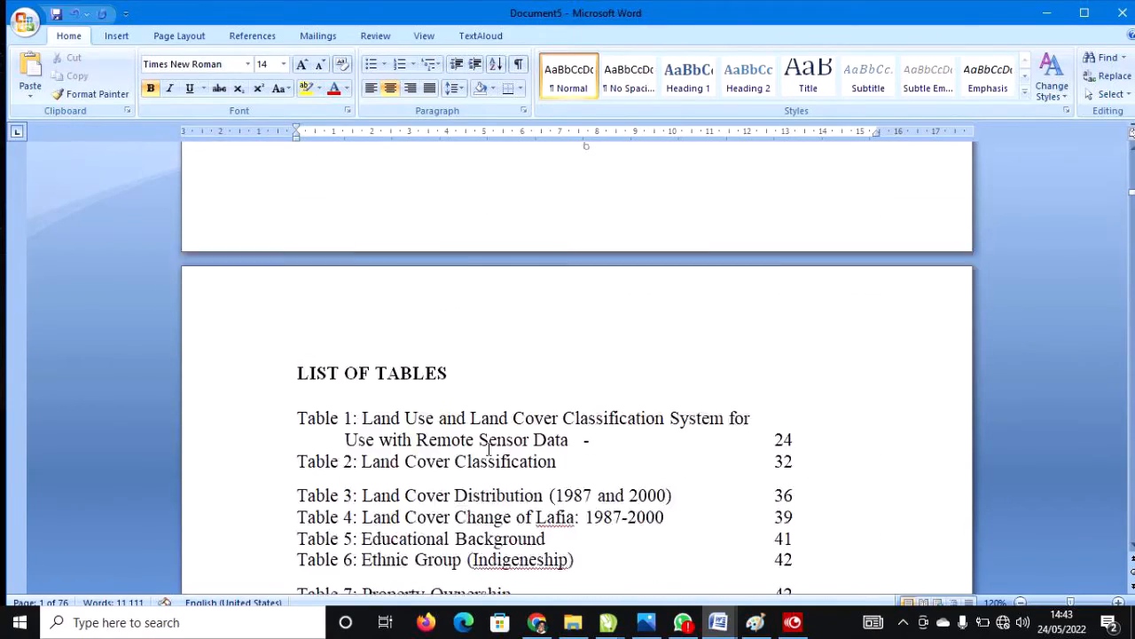
pyautogui.scroll(-20, 488, 448)
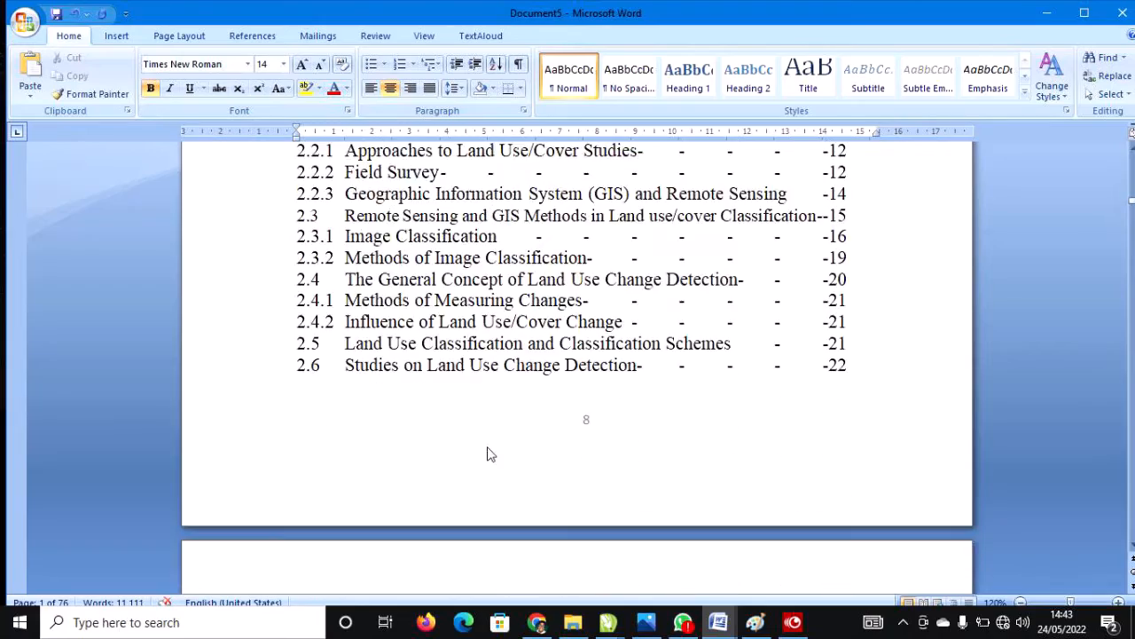
pyautogui.scroll(-15, 492, 426)
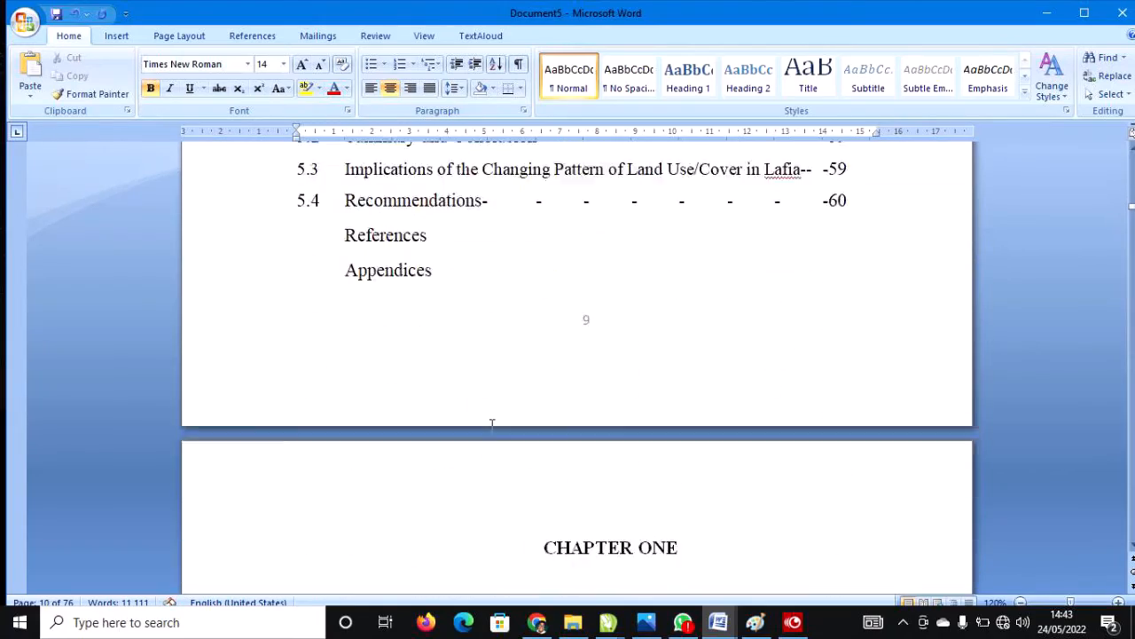
pyautogui.scroll(-10, 493, 426)
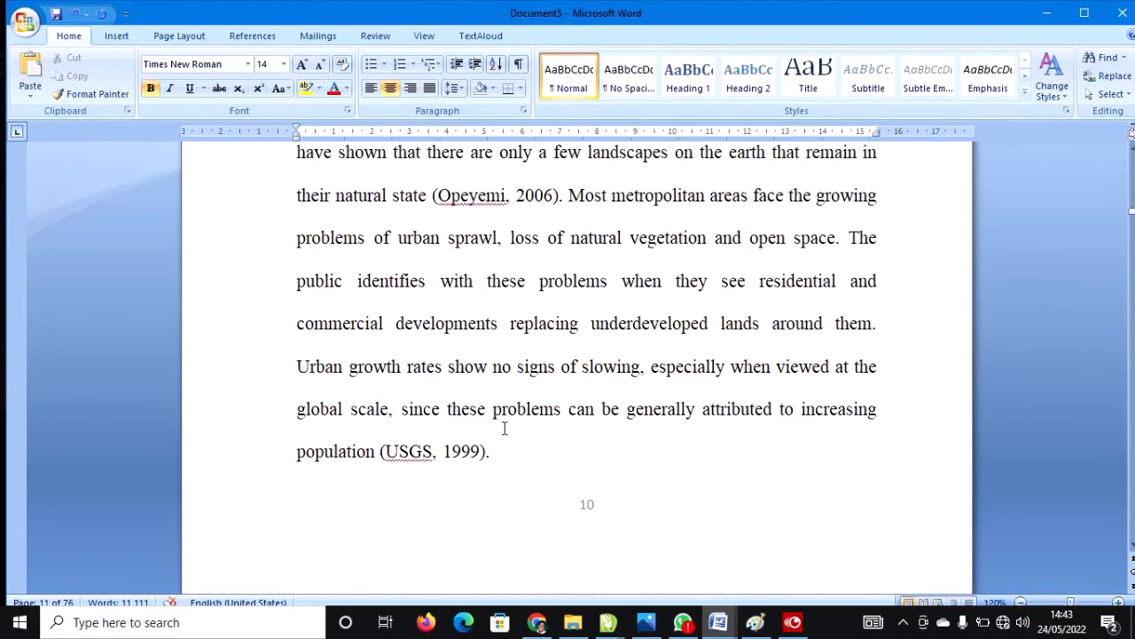
pyautogui.scroll(12, 504, 430)
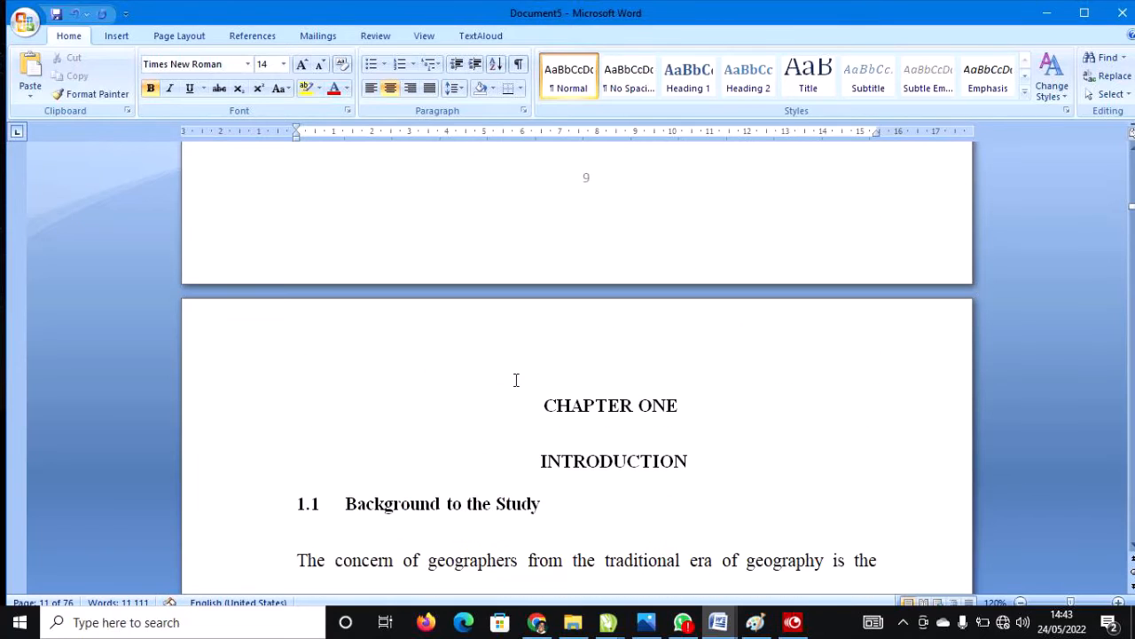
# Step: Insert a Next Page section break directly before CHAPTER ONE and check the page number on the chapter's first page
pyautogui.click(479, 272)
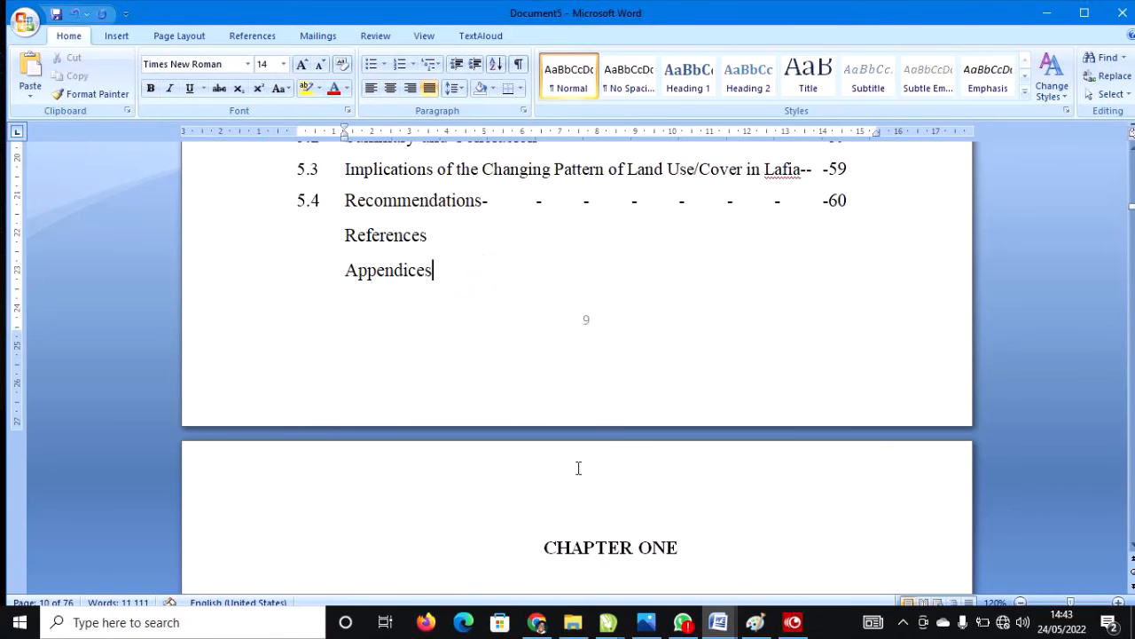
pyautogui.click(524, 540)
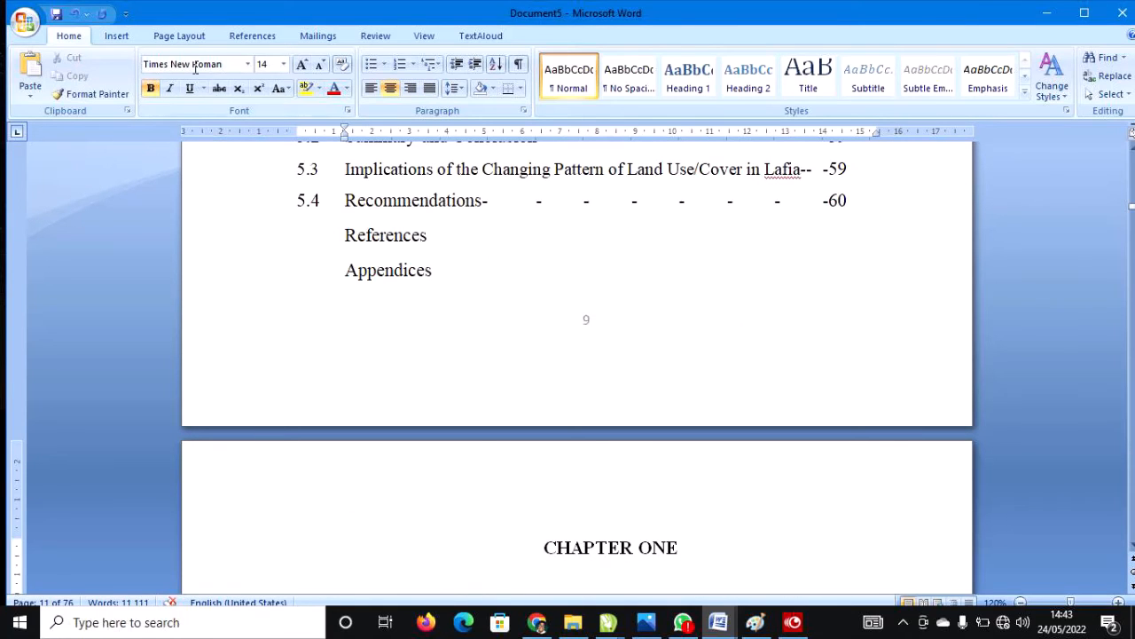
pyautogui.click(182, 36)
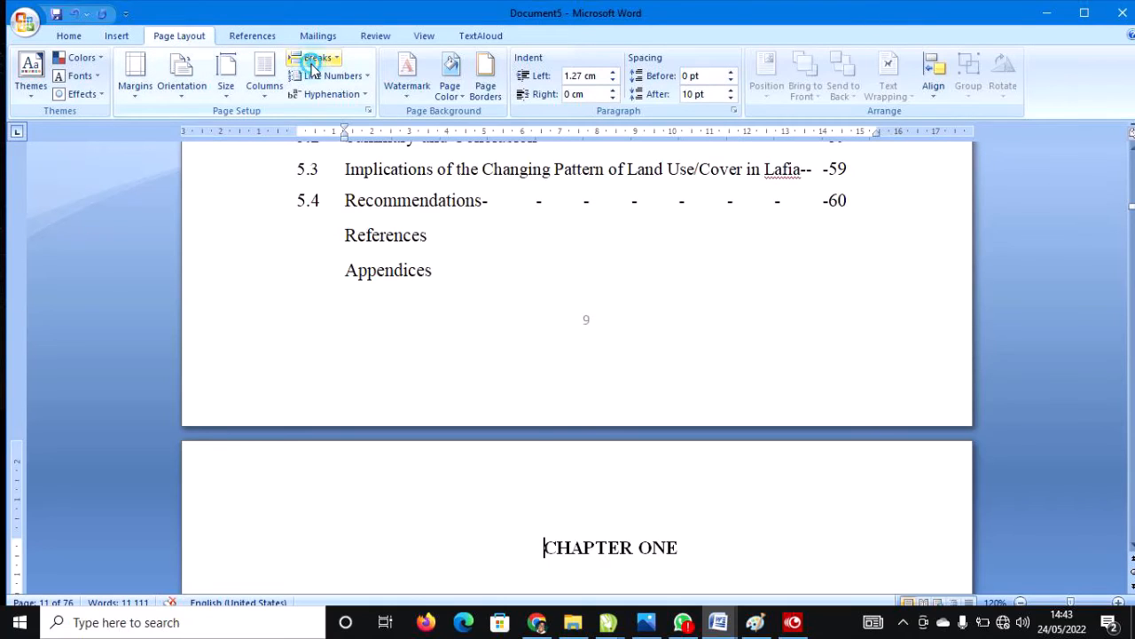
pyautogui.click(316, 58)
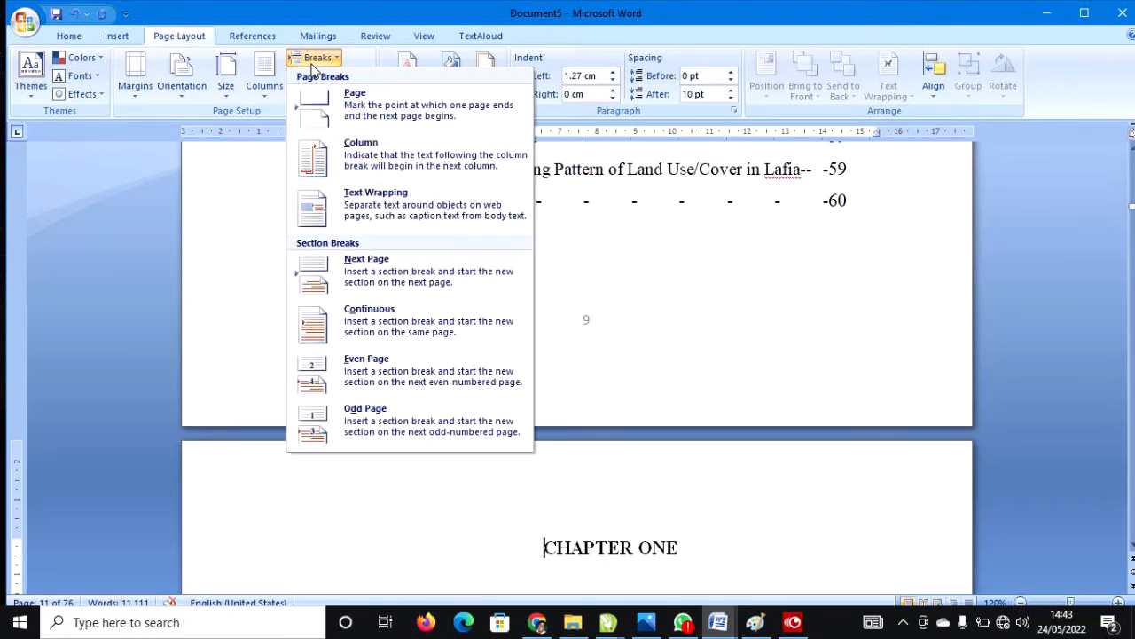
pyautogui.click(372, 279)
pyautogui.scroll(-6, 426, 314)
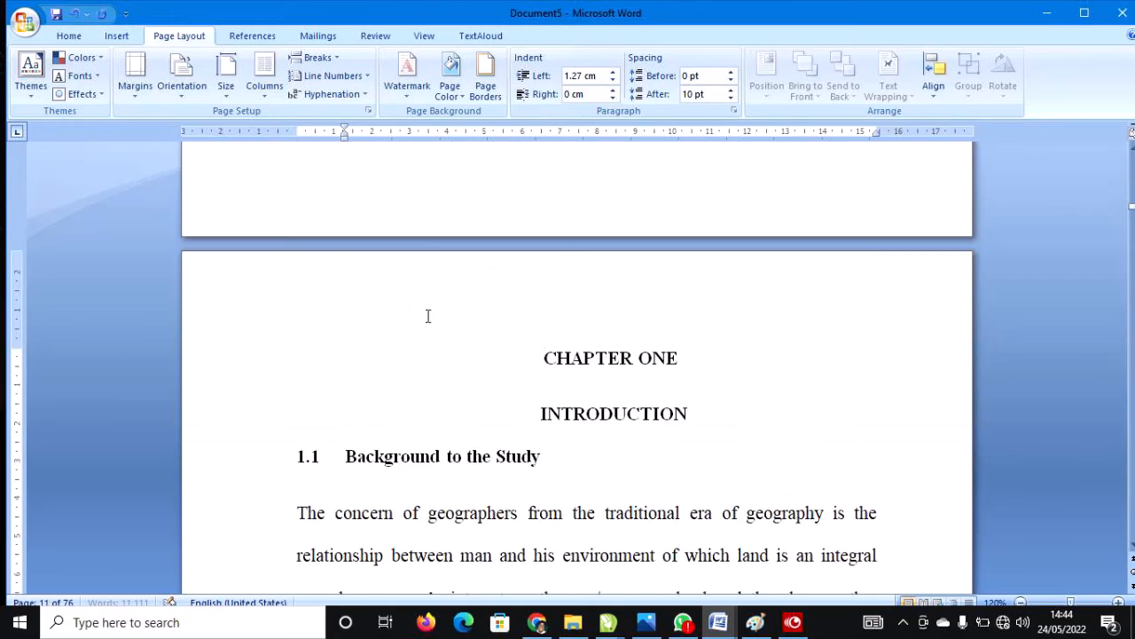
pyautogui.scroll(-6, 363, 361)
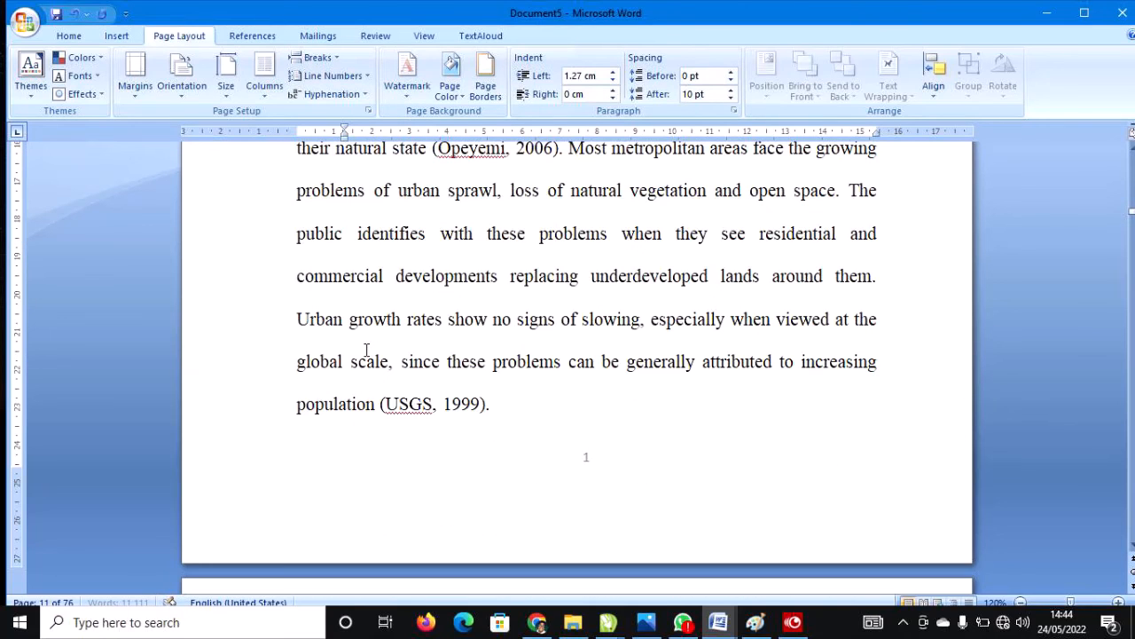
# Step: Set Chapter One's page numbering to start at 1 and check the number at the foot of its first page
pyautogui.scroll(2, 482, 337)
pyautogui.rightClick(479, 337)
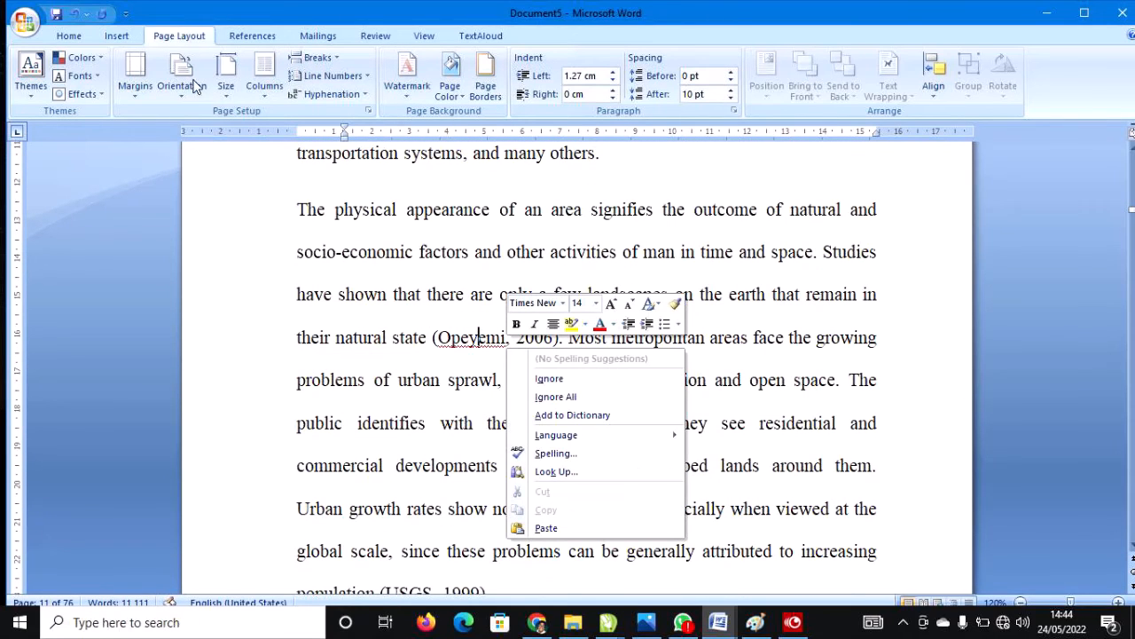
pyautogui.click(444, 306)
pyautogui.scroll(3, 451, 309)
pyautogui.scroll(2, 451, 309)
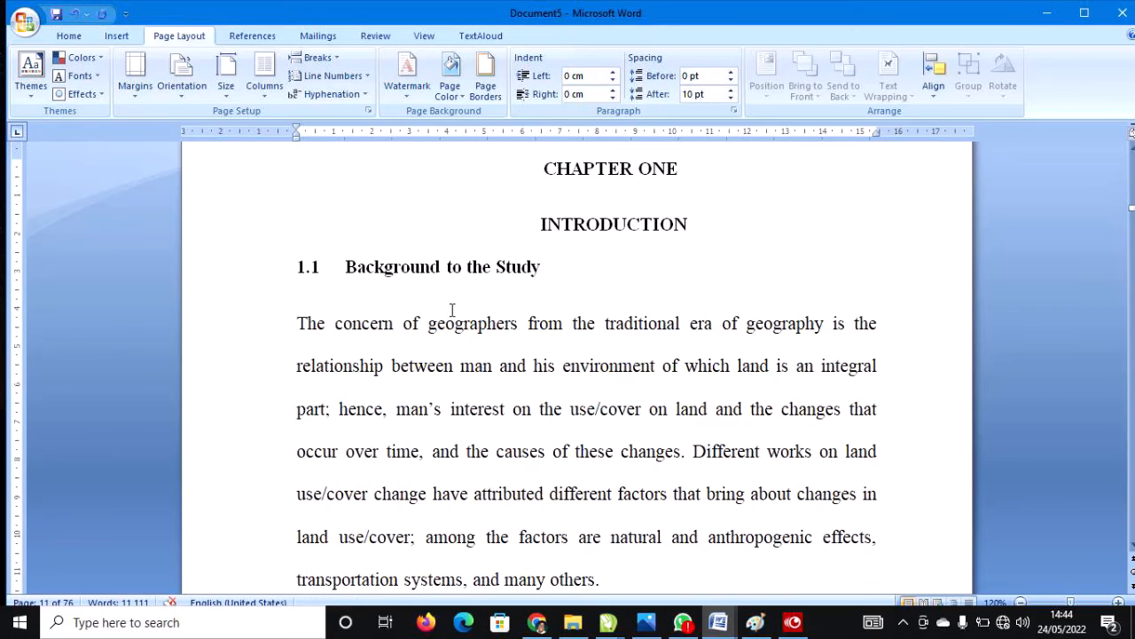
pyautogui.click(124, 36)
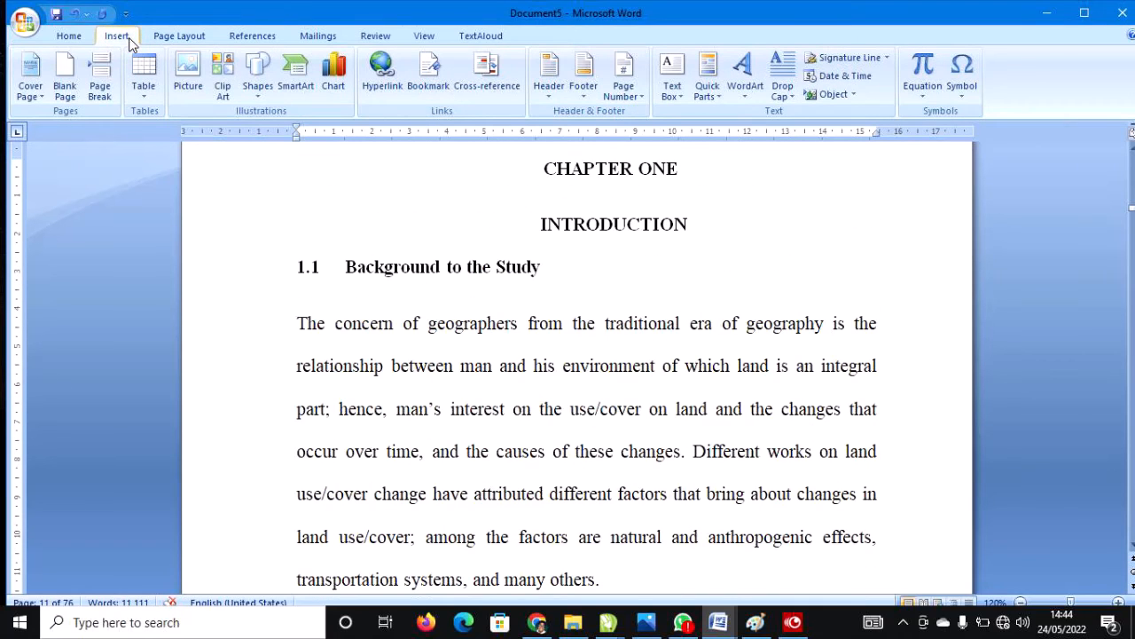
pyautogui.click(632, 100)
pyautogui.click(640, 188)
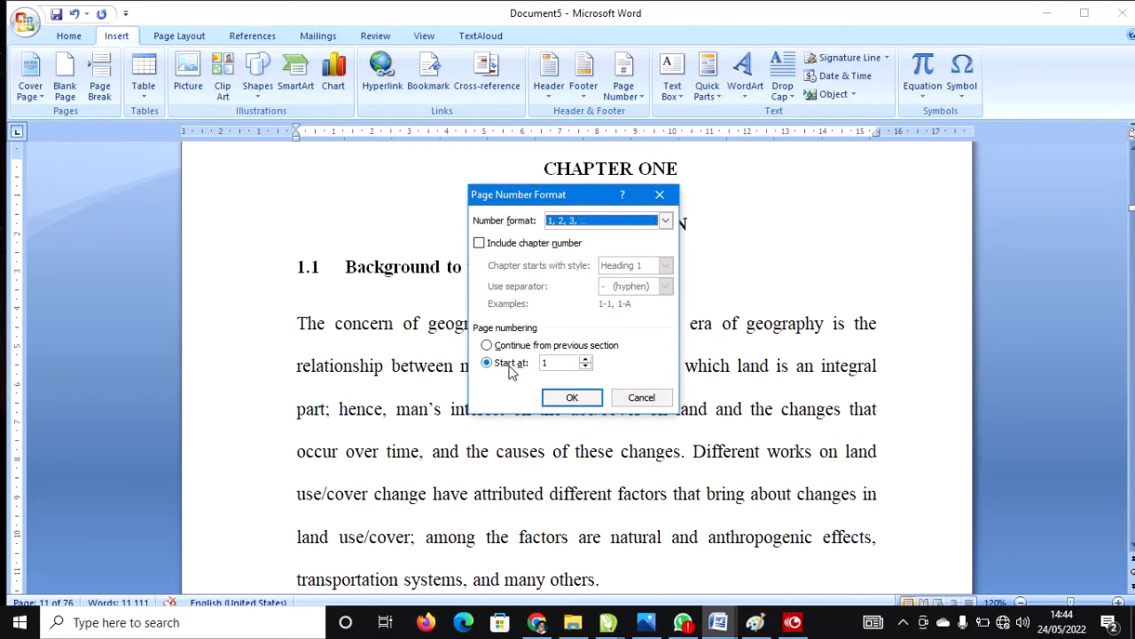
pyautogui.click(517, 365)
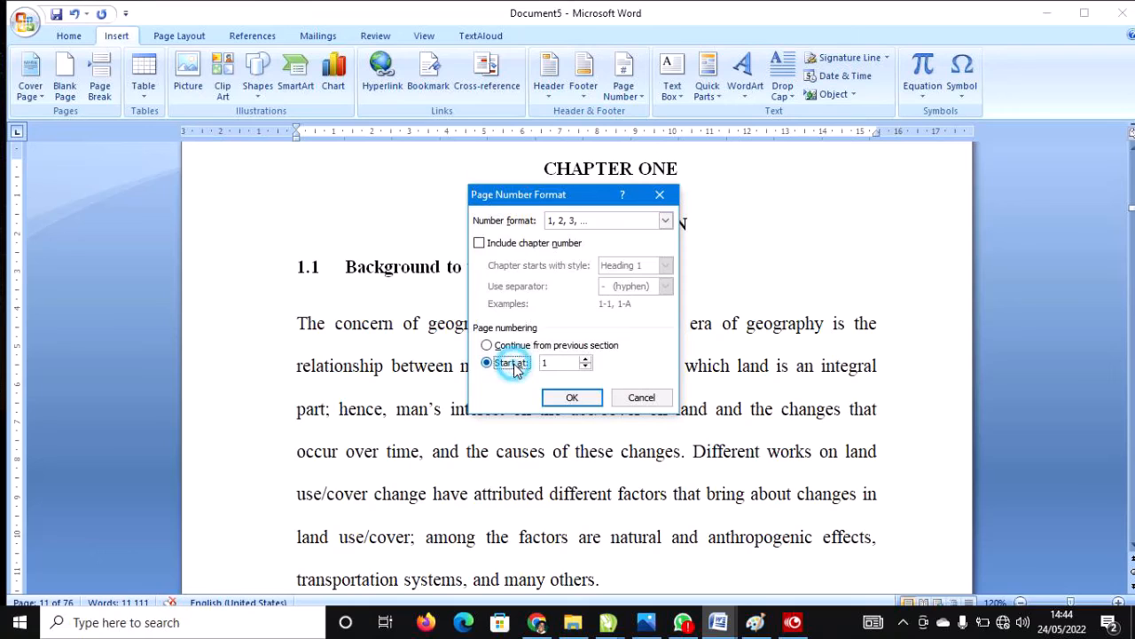
pyautogui.click(572, 398)
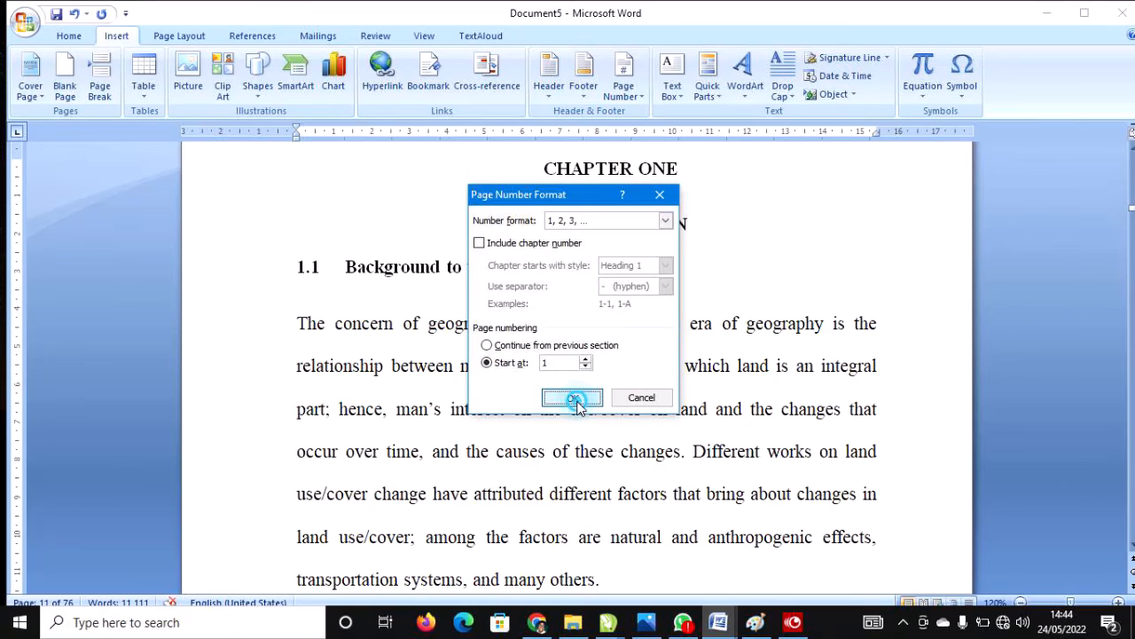
pyautogui.scroll(-8, 577, 403)
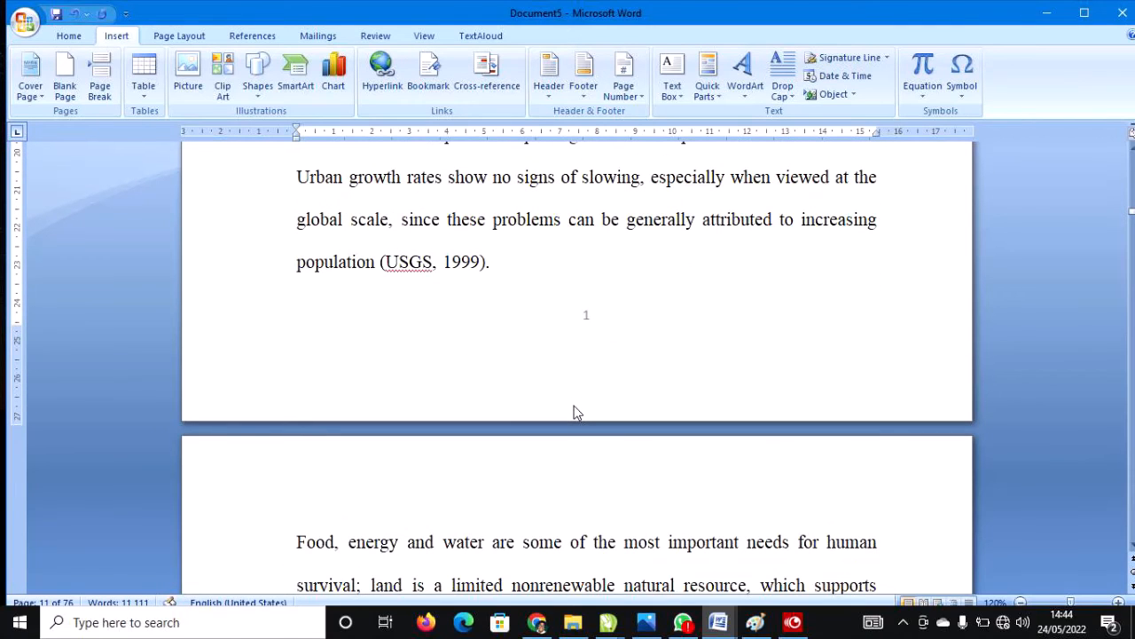
# Step: Change the page number format of the preliminary section to lowercase Roman numerals, keeping the numbering set to start at 1
pyautogui.scroll(15, 574, 412)
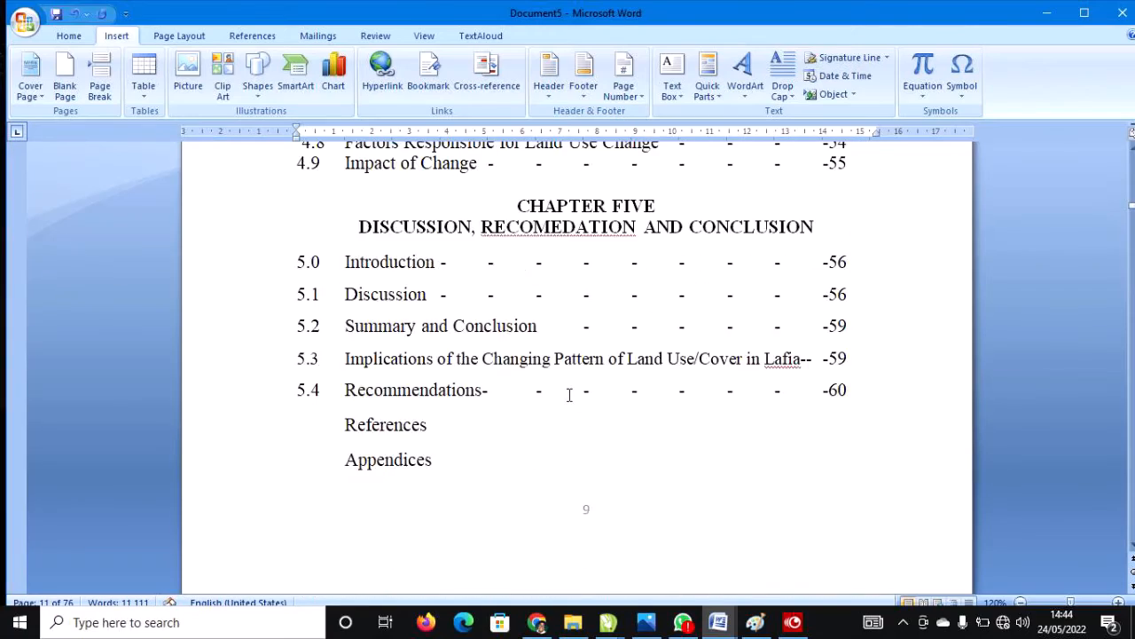
pyautogui.scroll(6, 571, 394)
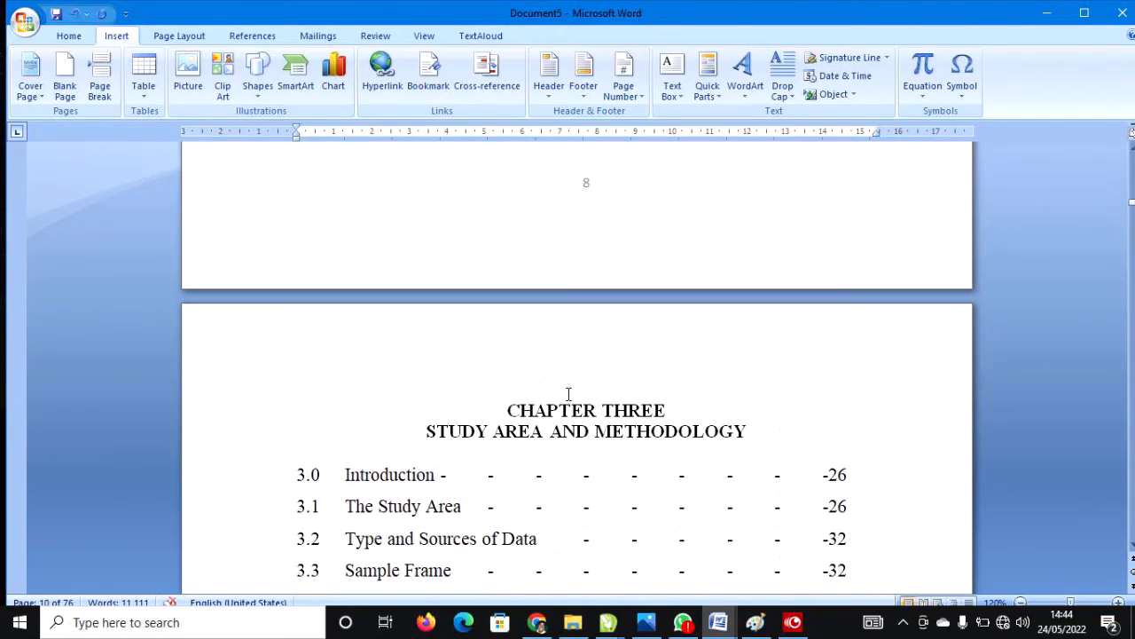
pyautogui.moveTo(573, 361); pyautogui.dragTo(546, 432)
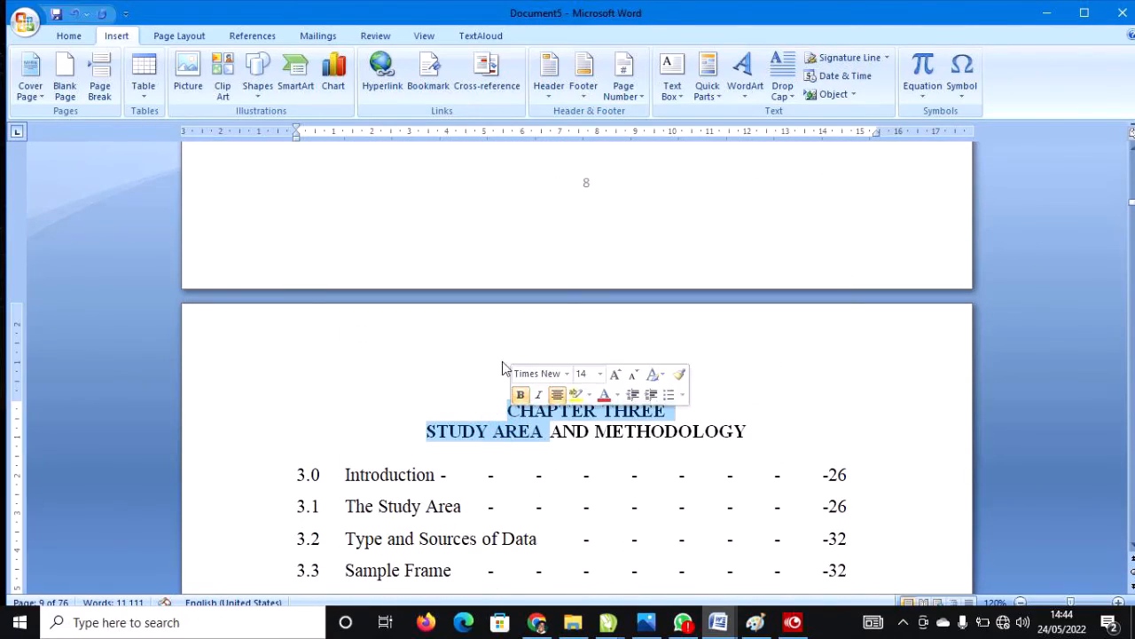
pyautogui.click(446, 428)
pyautogui.scroll(-12, 450, 399)
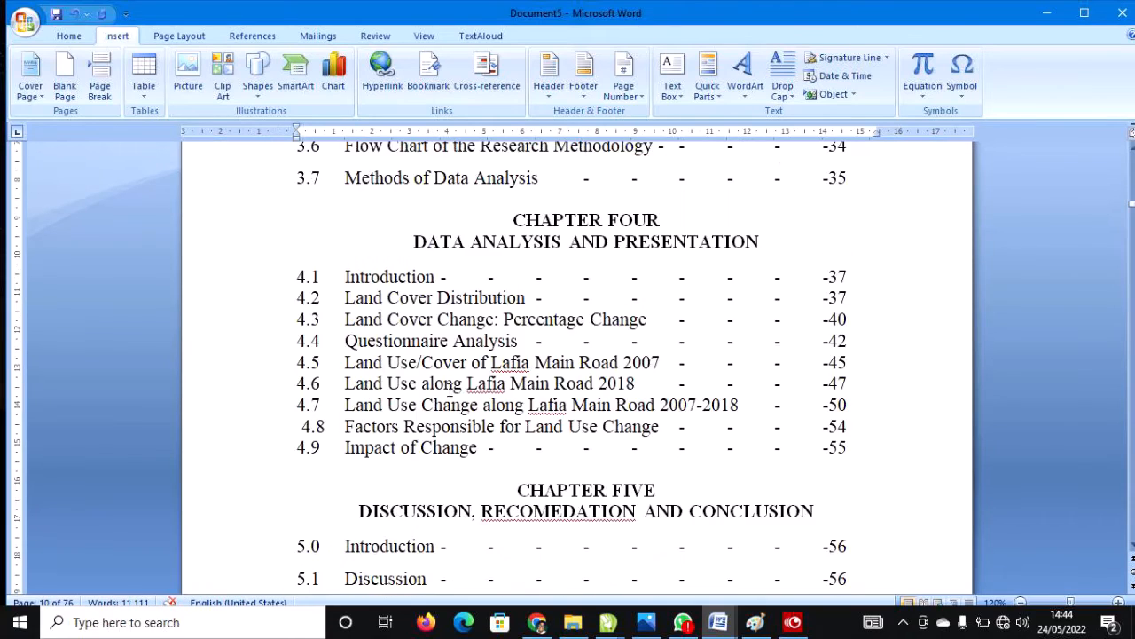
pyautogui.scroll(15, 450, 391)
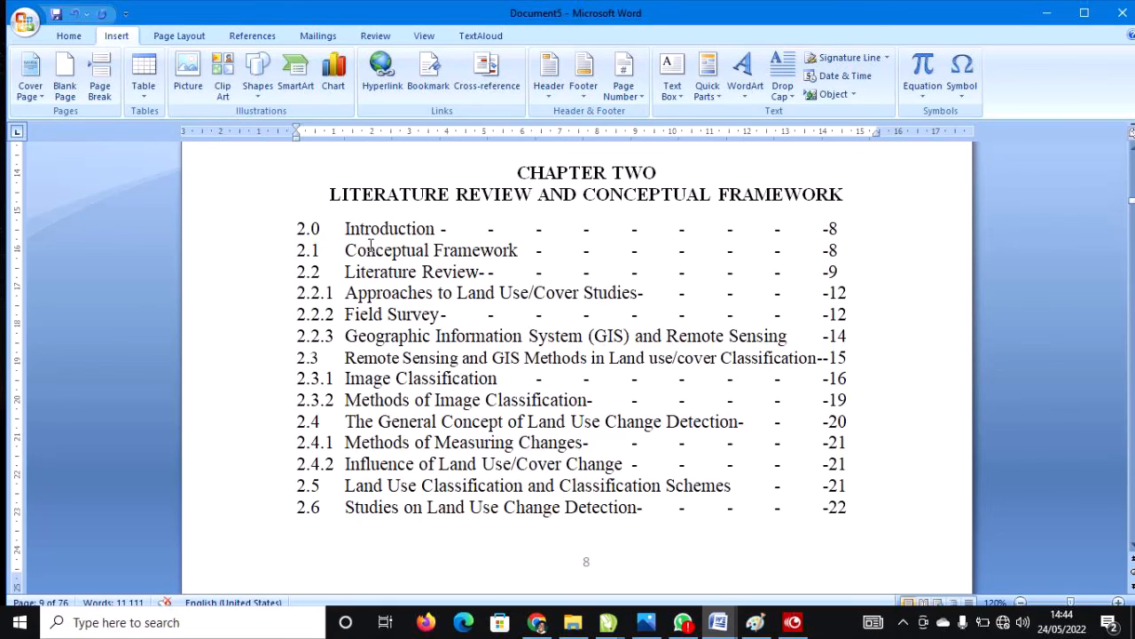
pyautogui.click(621, 100)
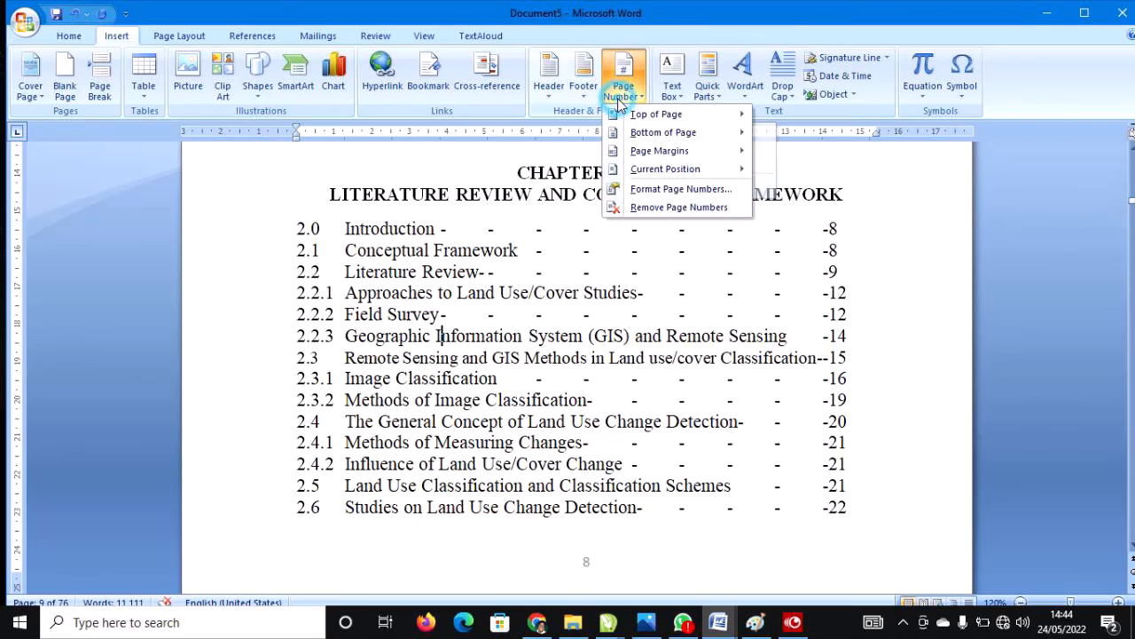
pyautogui.click(681, 190)
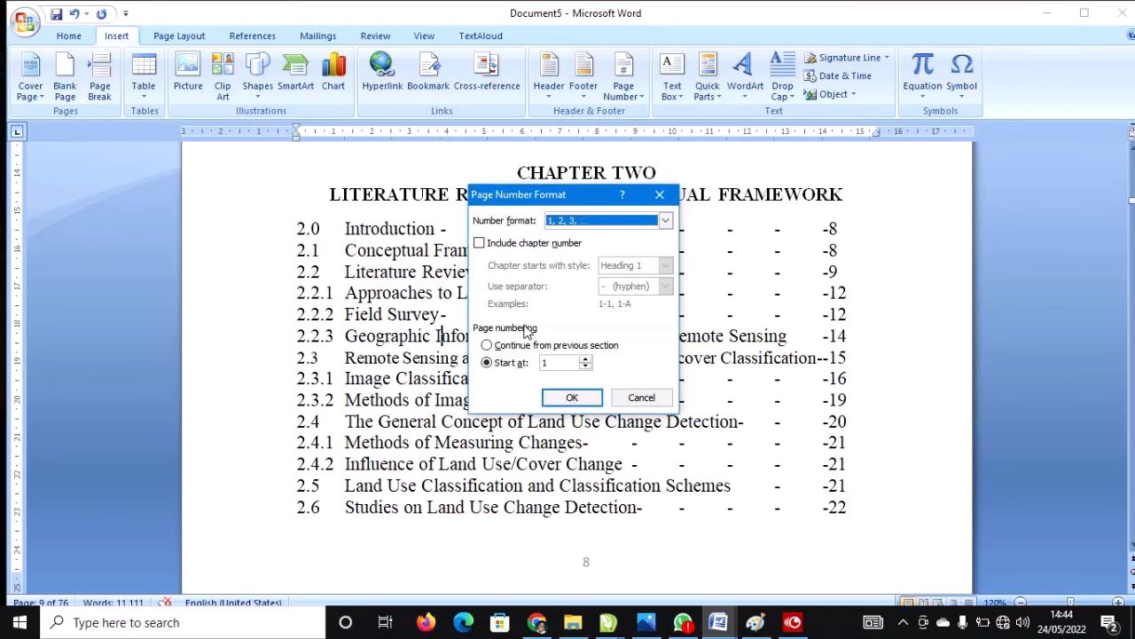
pyautogui.click(568, 223)
pyautogui.click(584, 282)
pyautogui.click(572, 396)
pyautogui.scroll(-4, 577, 404)
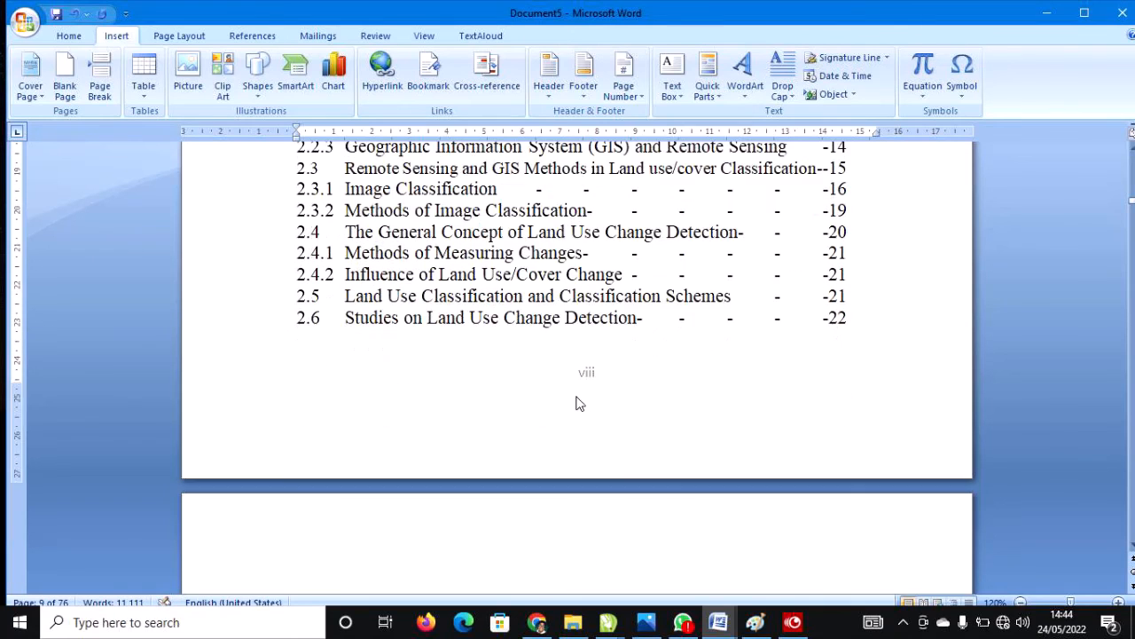
# Step: Examine the footer page numbers across the preliminary pages and the start of Chapter One
pyautogui.scroll(-20, 577, 404)
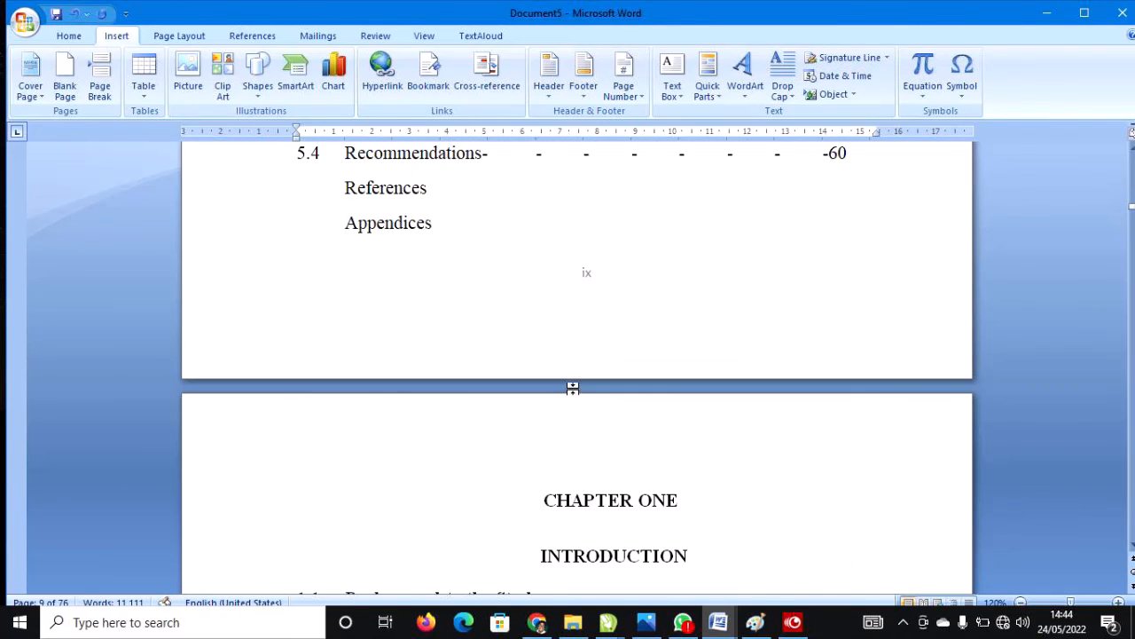
pyautogui.scroll(-20, 576, 382)
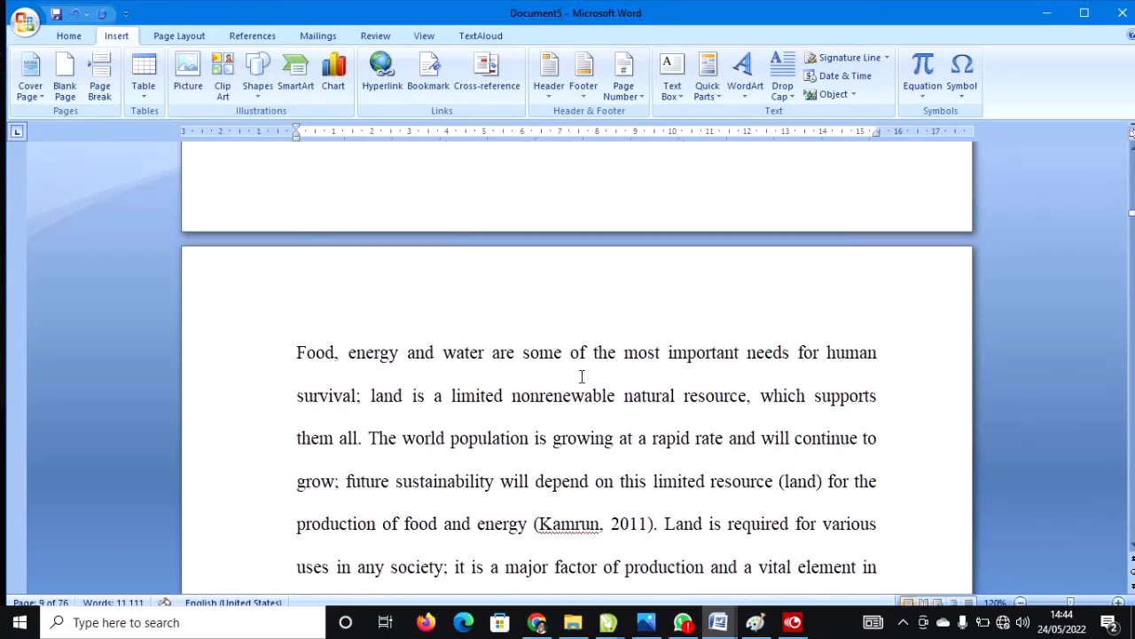
pyautogui.scroll(20, 581, 377)
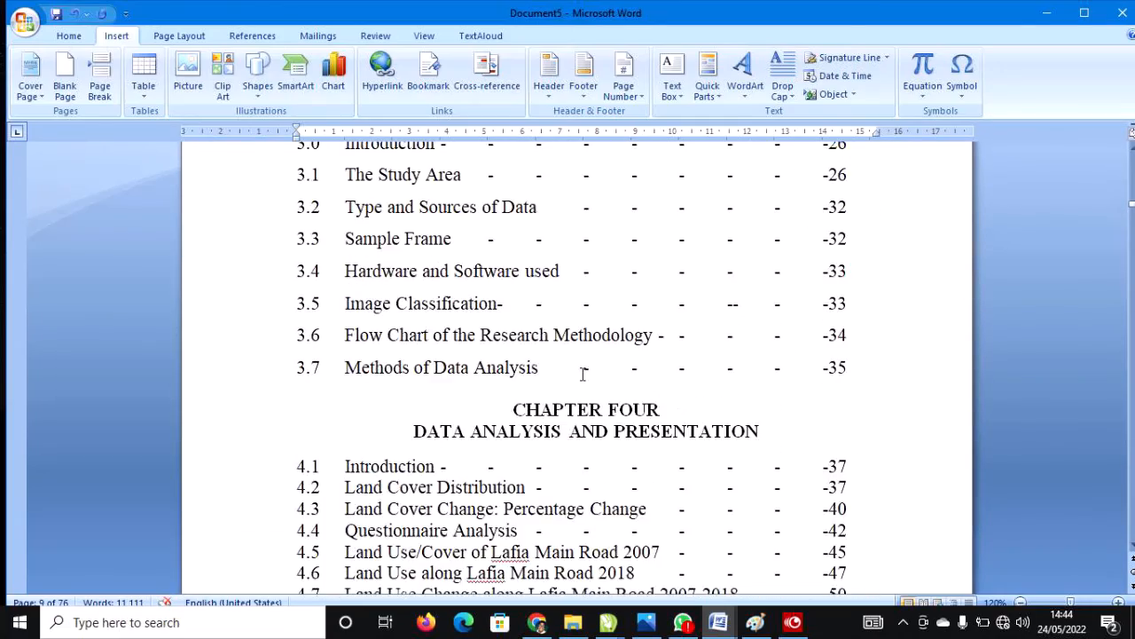
pyautogui.scroll(20, 583, 373)
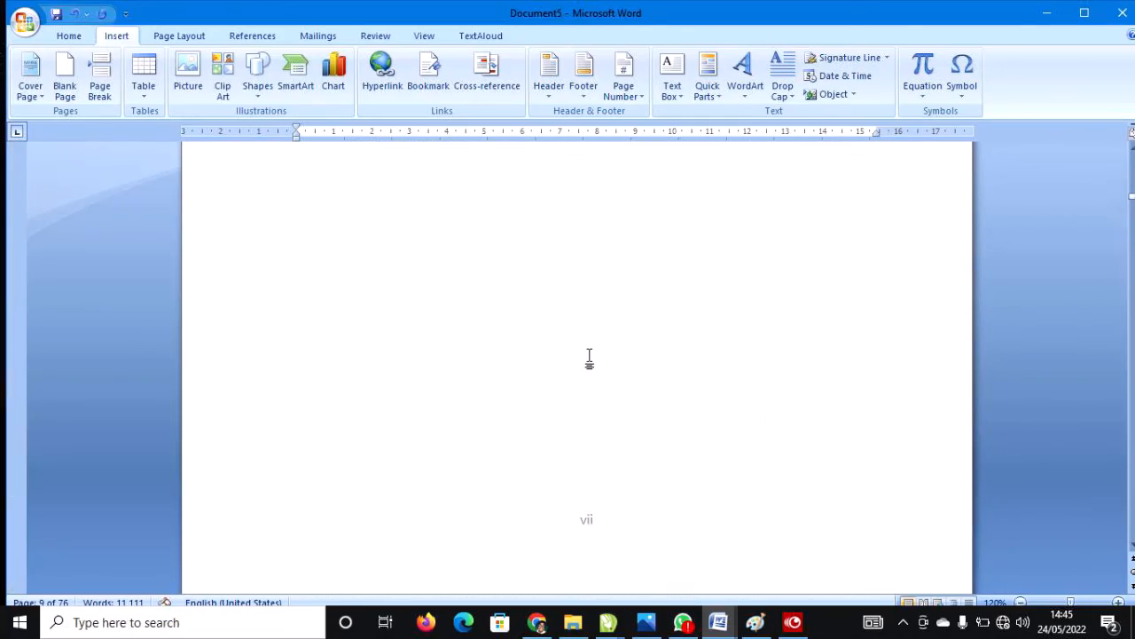
pyautogui.scroll(20, 589, 357)
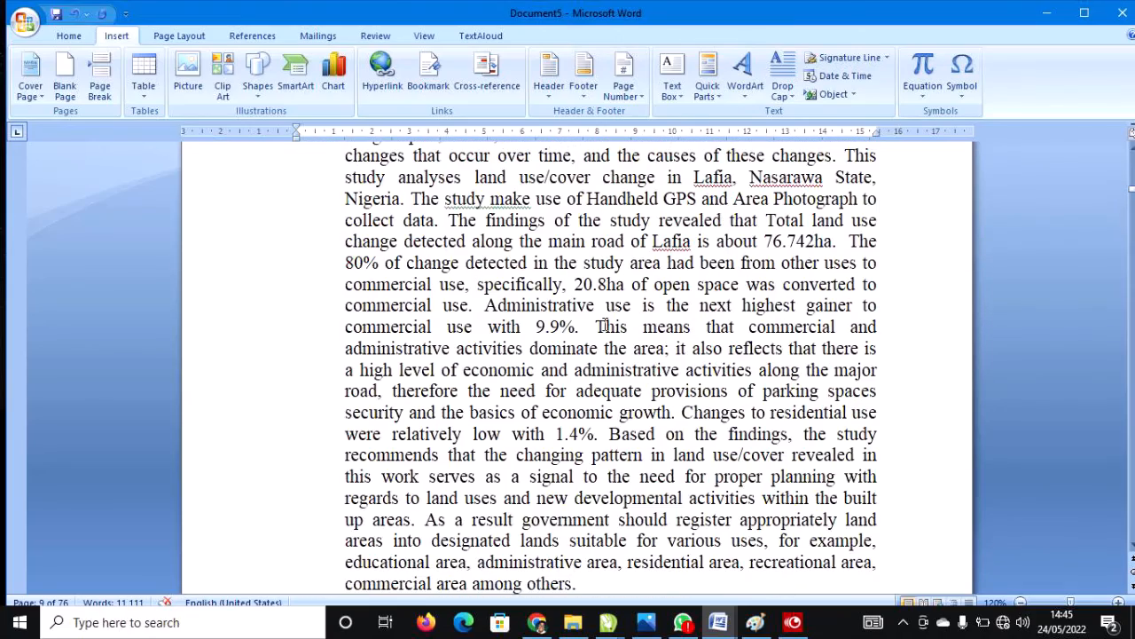
pyautogui.scroll(4, 603, 327)
pyautogui.scroll(15, 606, 324)
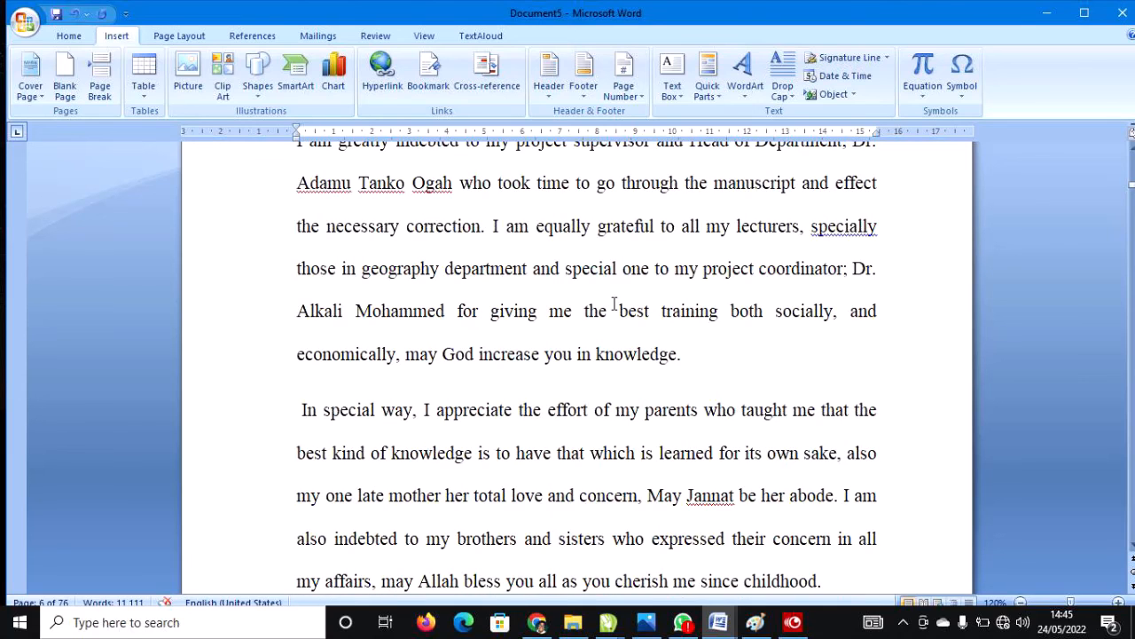
pyautogui.scroll(-20, 615, 301)
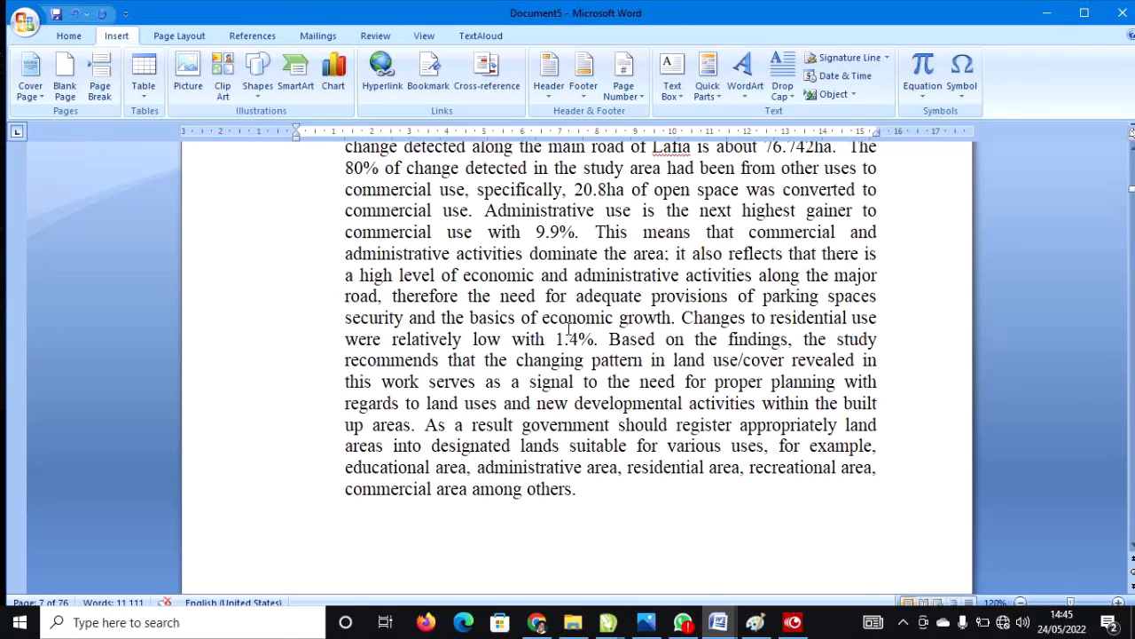
pyautogui.scroll(-8, 569, 330)
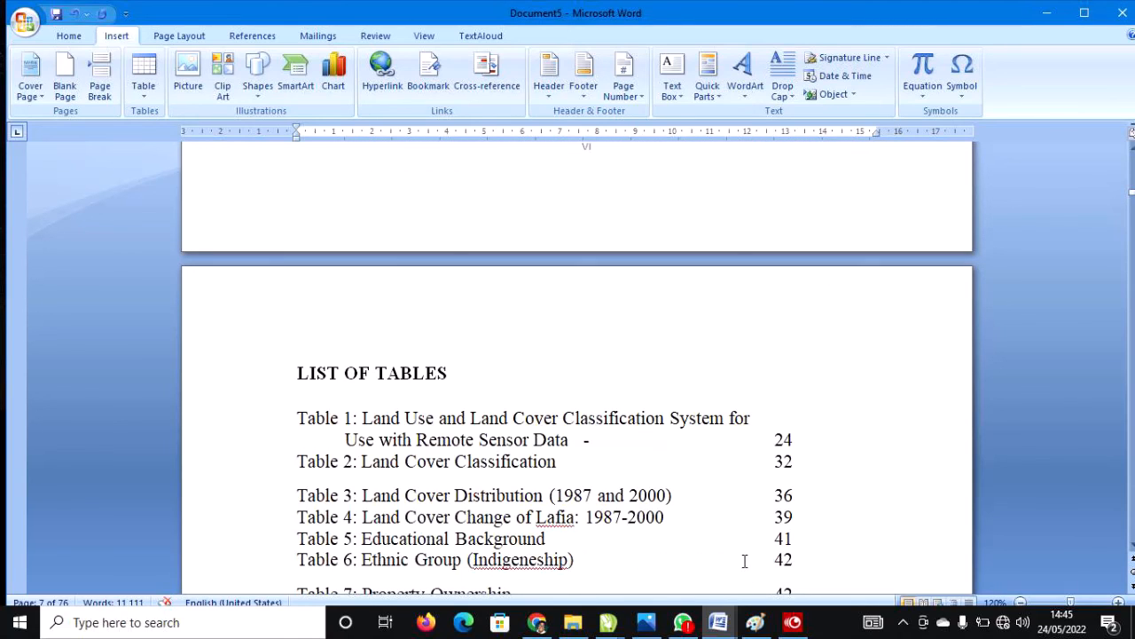
pyautogui.click(792, 622)
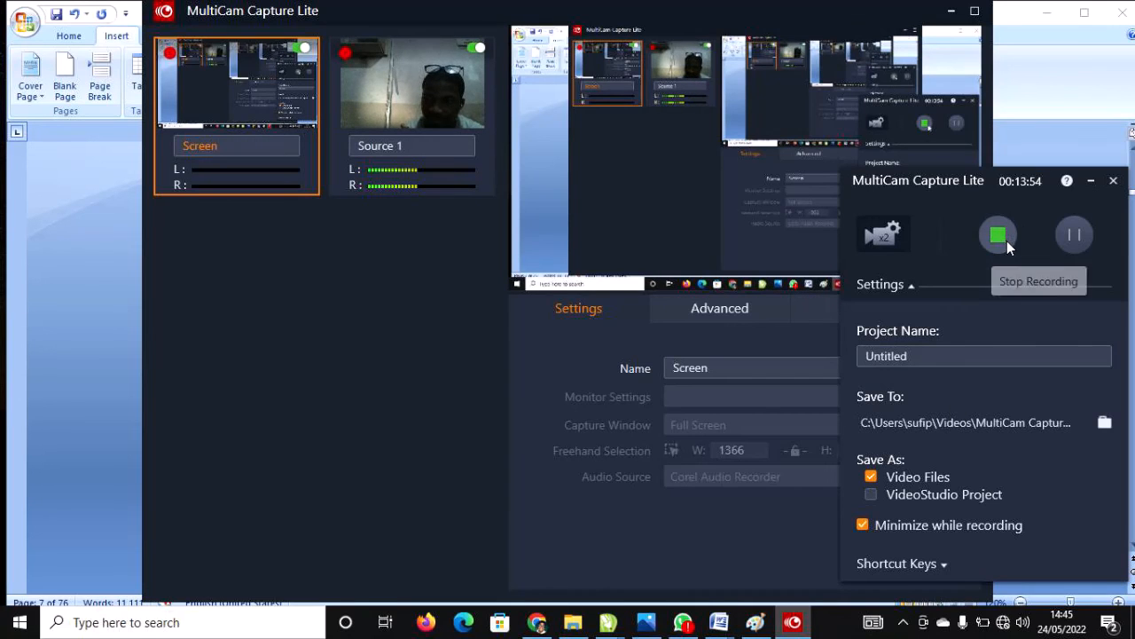